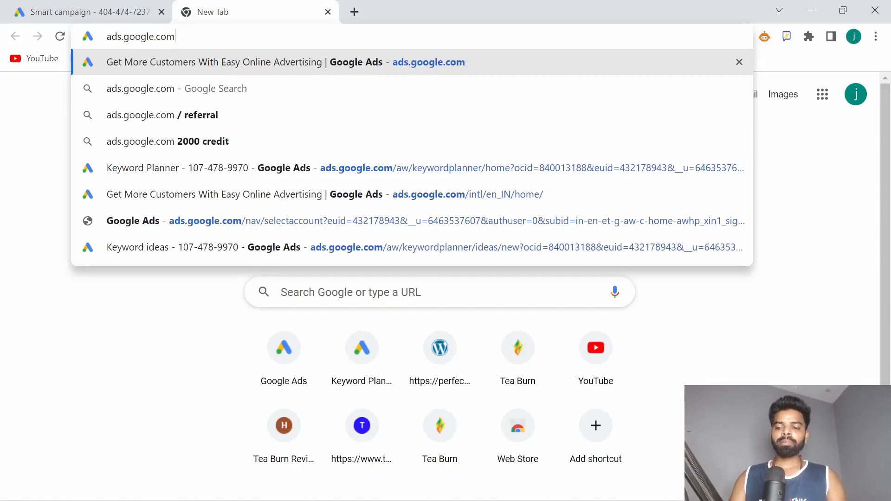
# Open ads.google.com and sign in to view the account selection with the new Google Ads account option, and close that page.
pyautogui.press('Return')
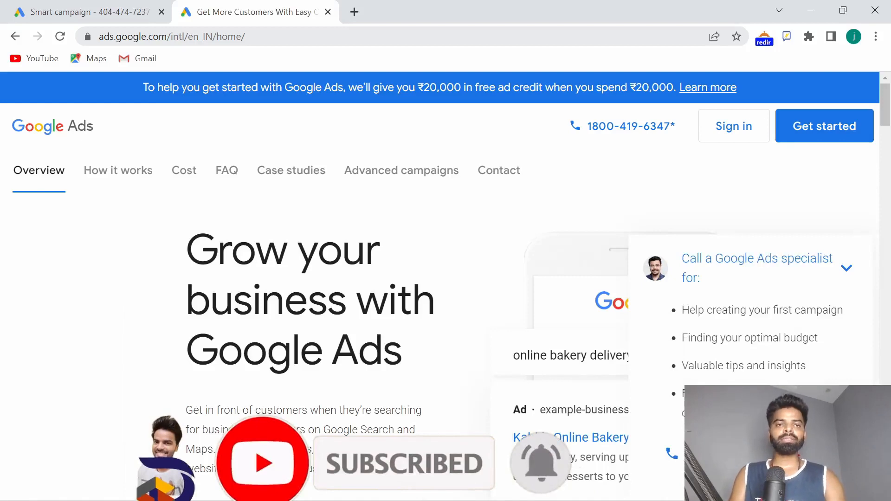
pyautogui.click(744, 128)
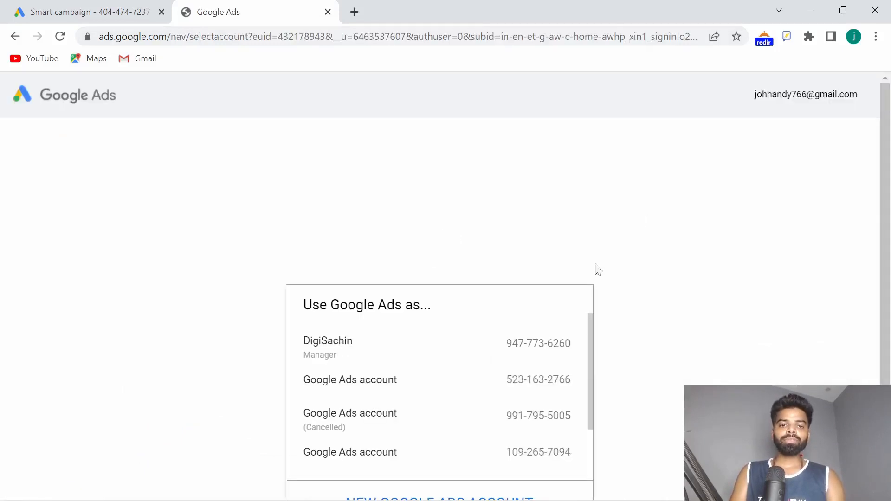
pyautogui.scroll(-2, 571, 297)
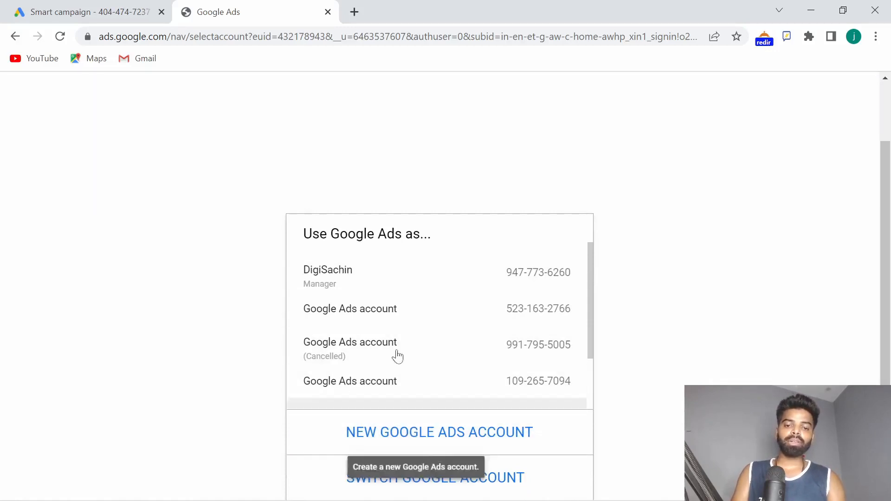
pyautogui.click(328, 12)
# Review the main advertising goals for the new campaign and switch the setup to Expert Mode.
pyautogui.scroll(3, 218, 253)
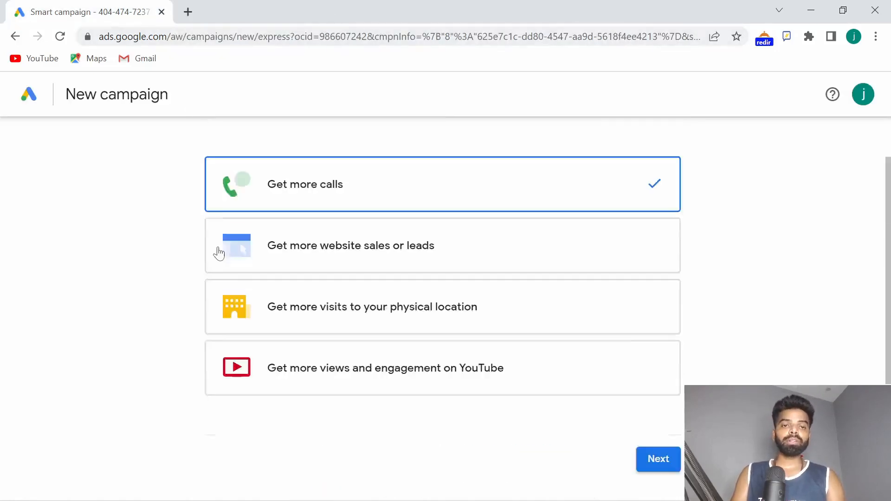
pyautogui.scroll(-1, 219, 253)
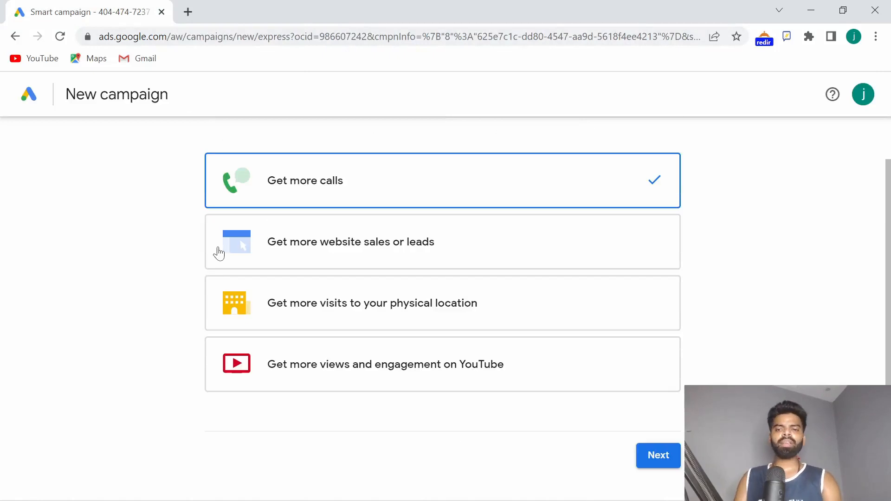
pyautogui.scroll(1, 219, 253)
pyautogui.scroll(2, 219, 253)
pyautogui.scroll(-2, 219, 253)
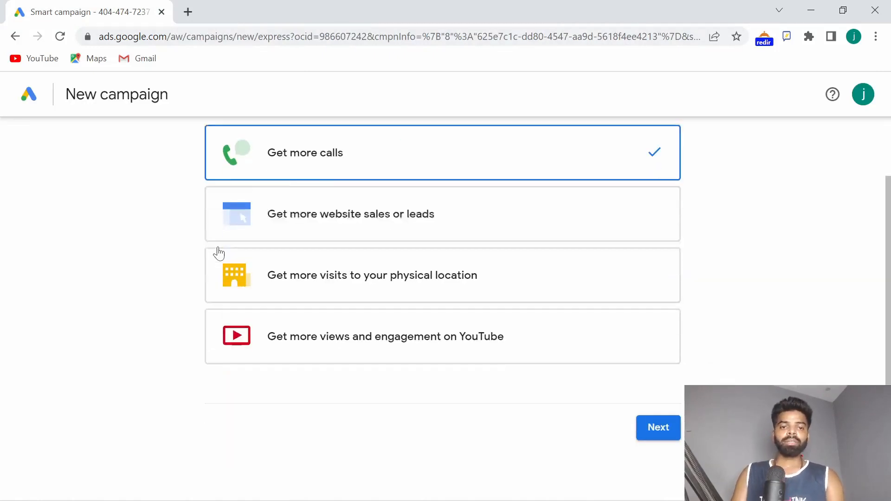
pyautogui.scroll(-3, 219, 253)
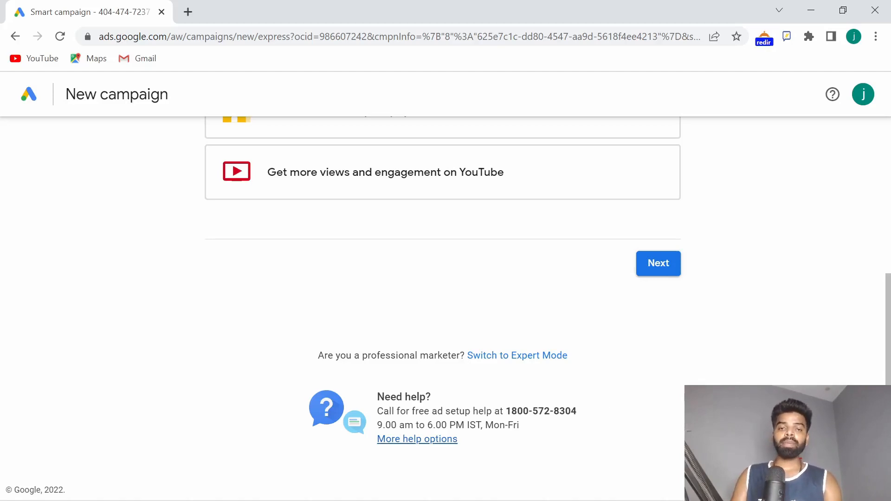
pyautogui.scroll(5, 545, 303)
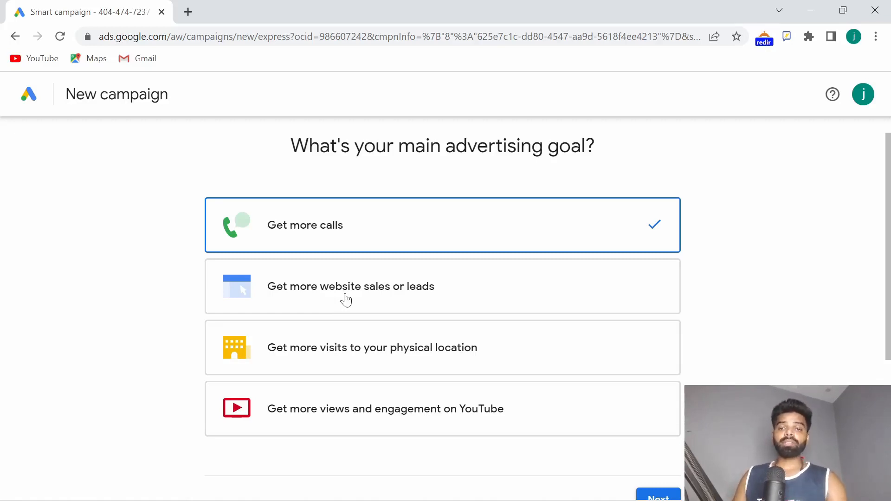
pyautogui.scroll(-5, 345, 299)
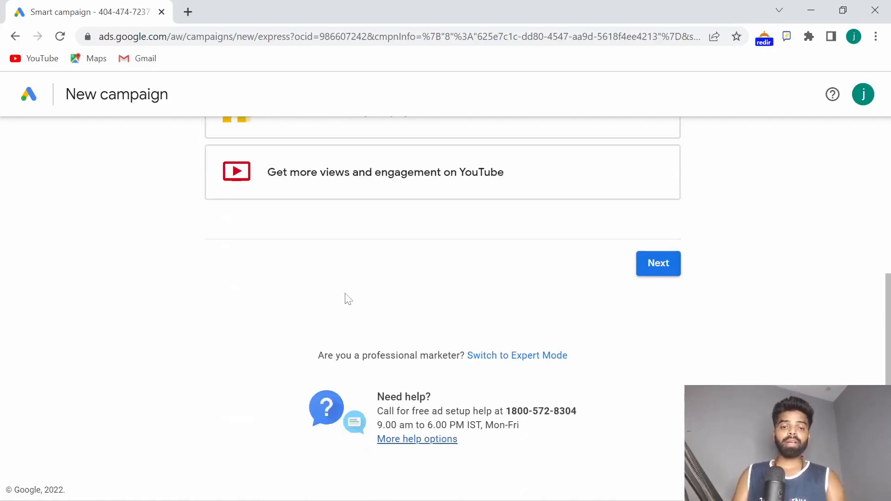
pyautogui.click(504, 363)
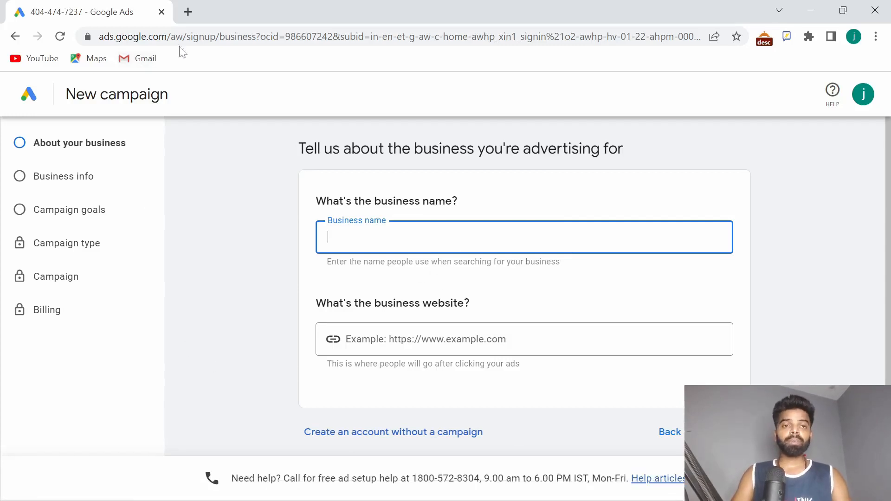
pyautogui.click(188, 12)
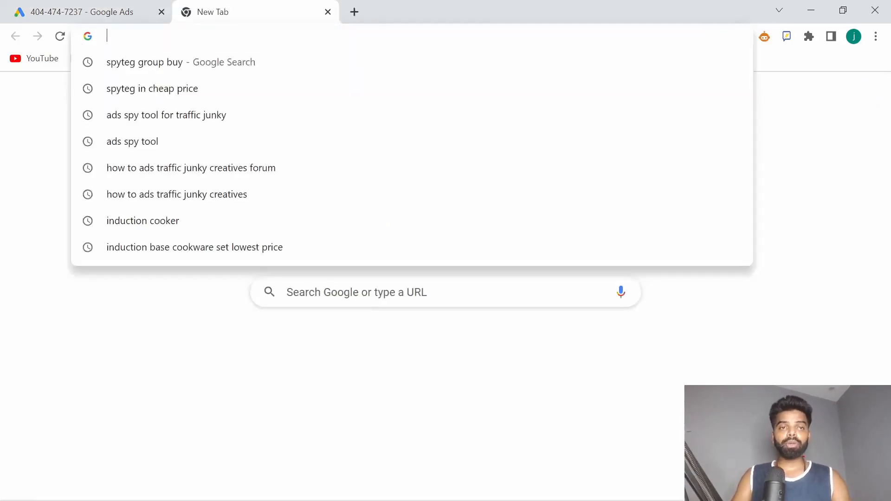
pyautogui.write('https://sites.google.com/view/behealthy365day/home')
pyautogui.press('Return')
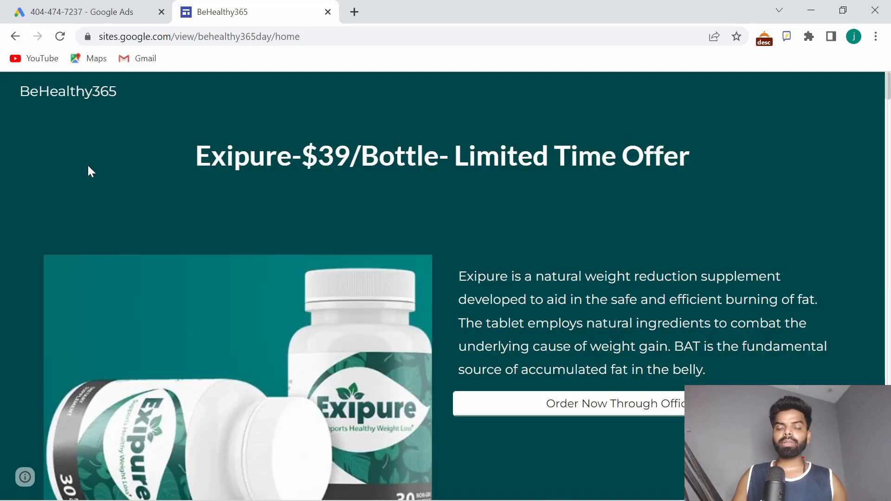
pyautogui.click(168, 10)
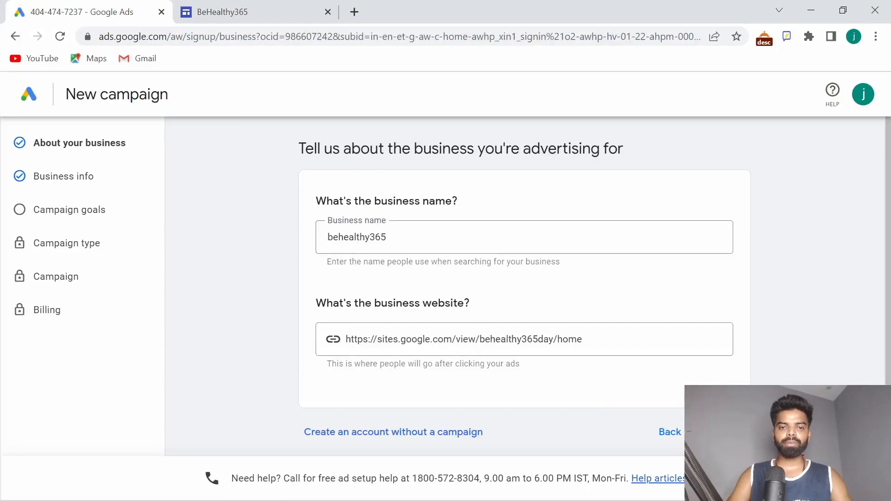
pyautogui.click(403, 436)
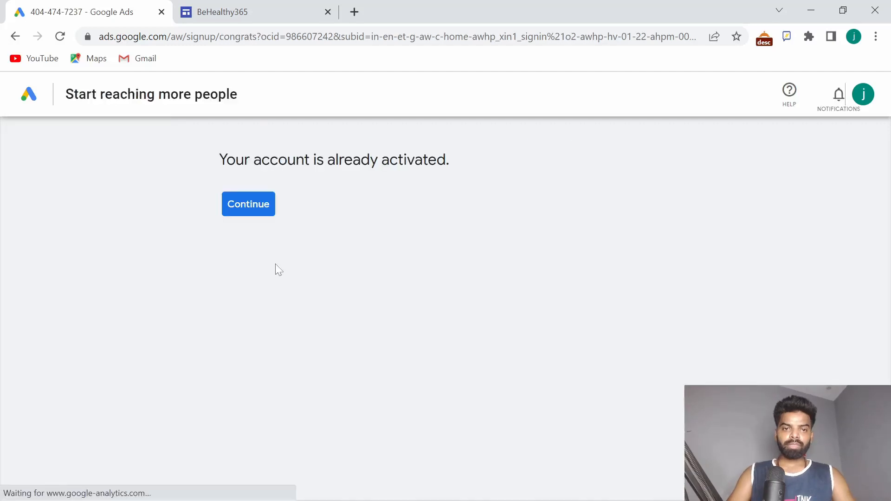
pyautogui.click(243, 211)
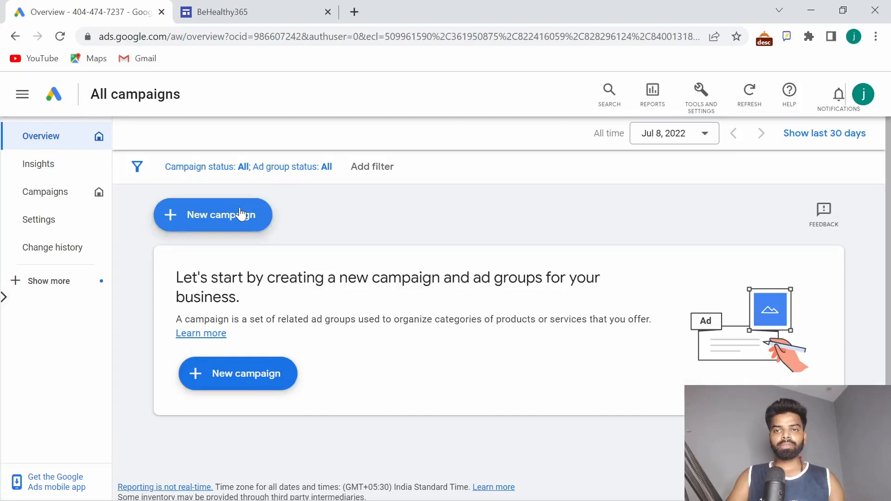
# Start a new campaign with the website traffic goal and the Search campaign type, and name it be365.
pyautogui.click(196, 220)
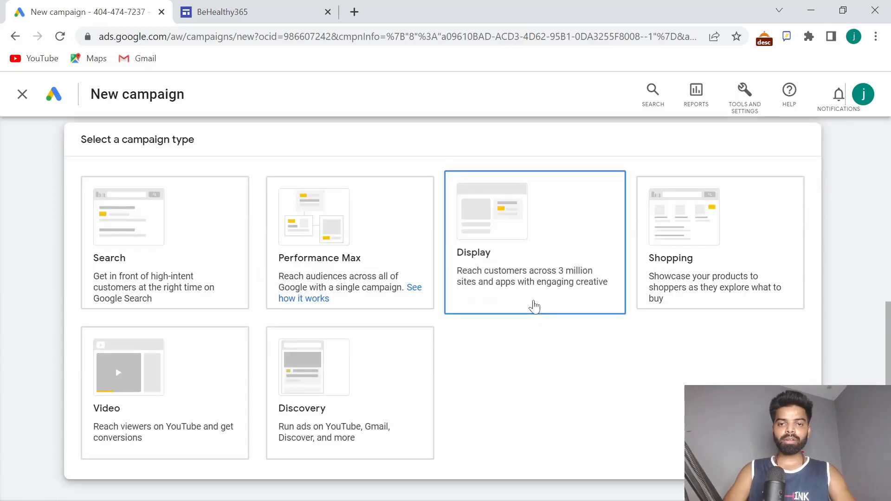
pyautogui.click(534, 306)
pyautogui.click(149, 186)
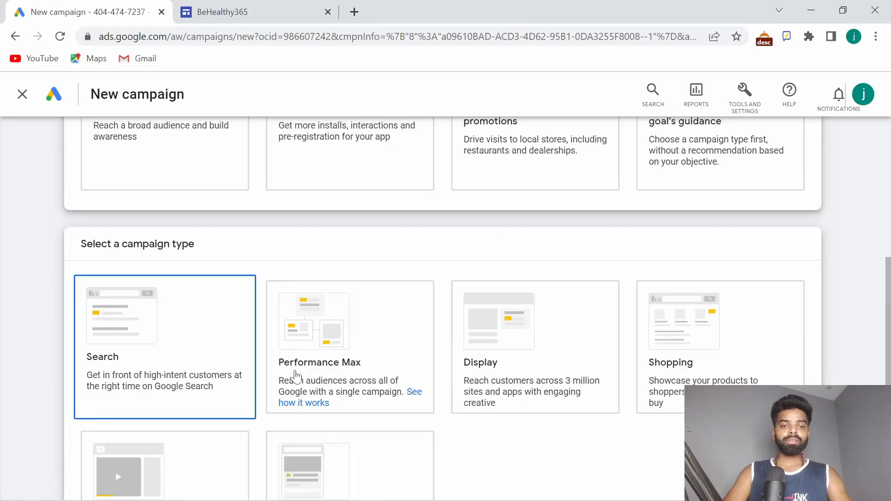
pyautogui.click(392, 362)
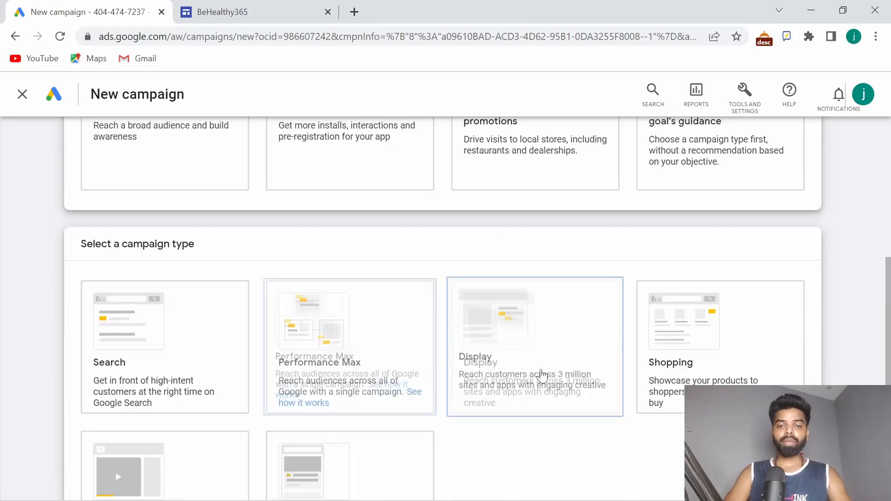
pyautogui.click(722, 371)
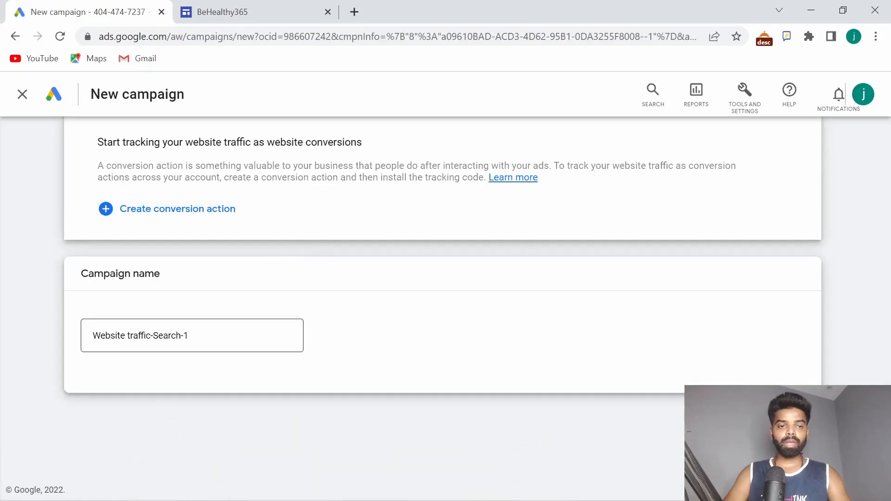
pyautogui.tripleClick(139, 335)
pyautogui.write('be365')
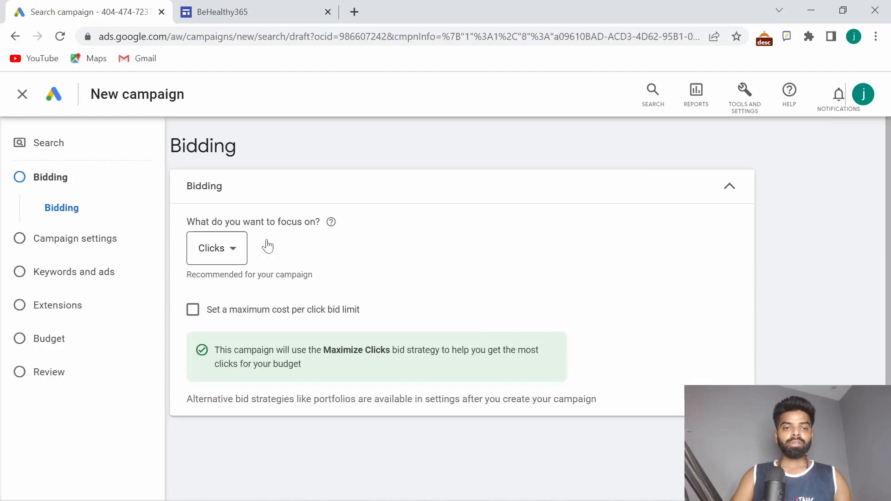
# Keep bidding focused on Clicks with a maximum CPC bid limit of ₹120.00, and continue to the campaign settings.
pyautogui.click(99, 310)
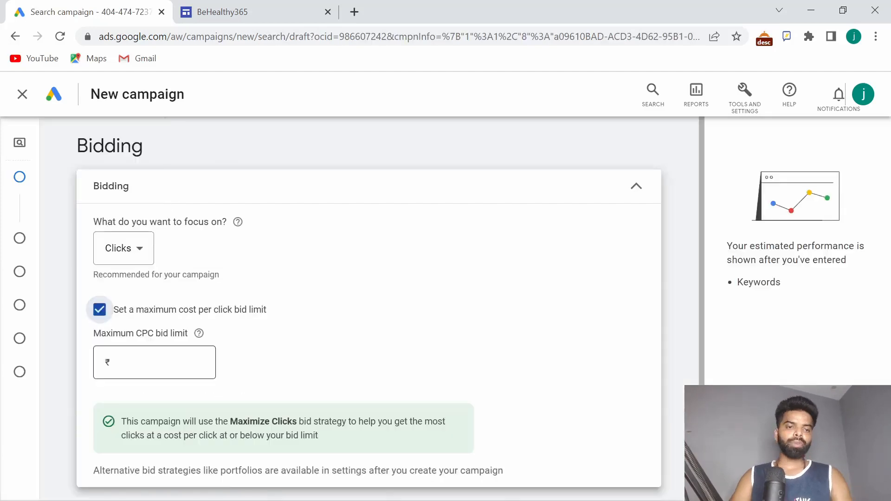
pyautogui.click(155, 363)
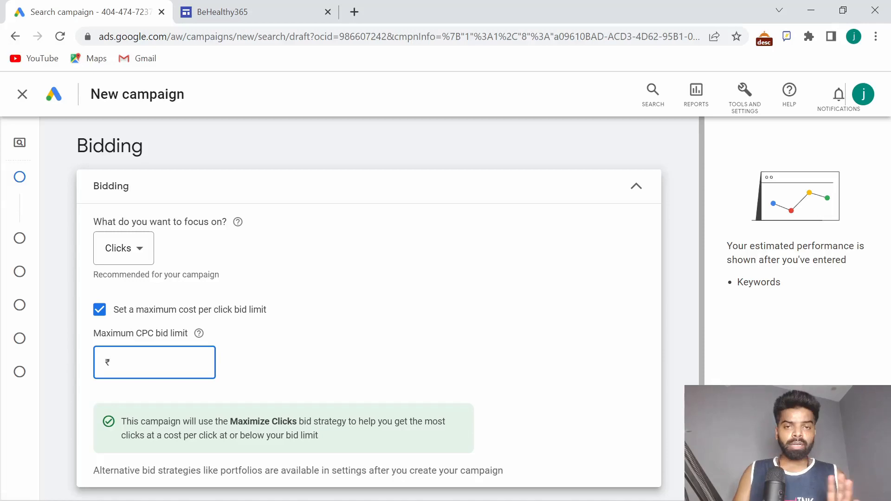
pyautogui.write('120')
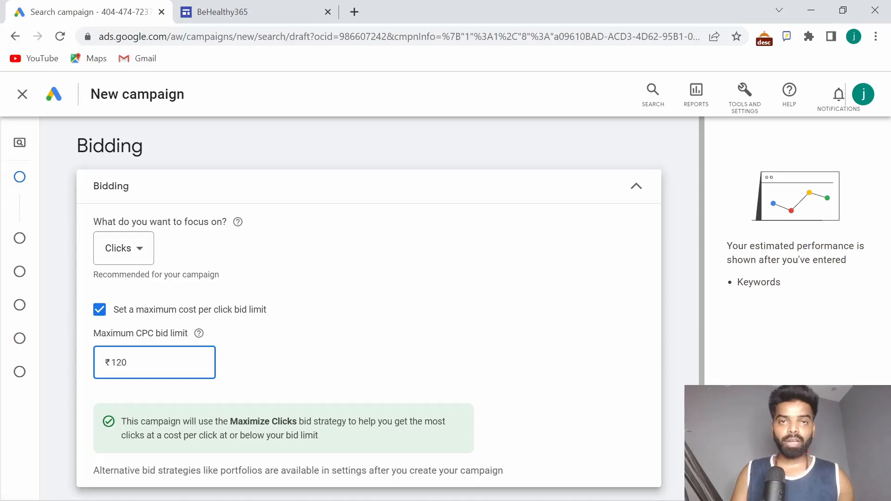
pyautogui.write('.0')
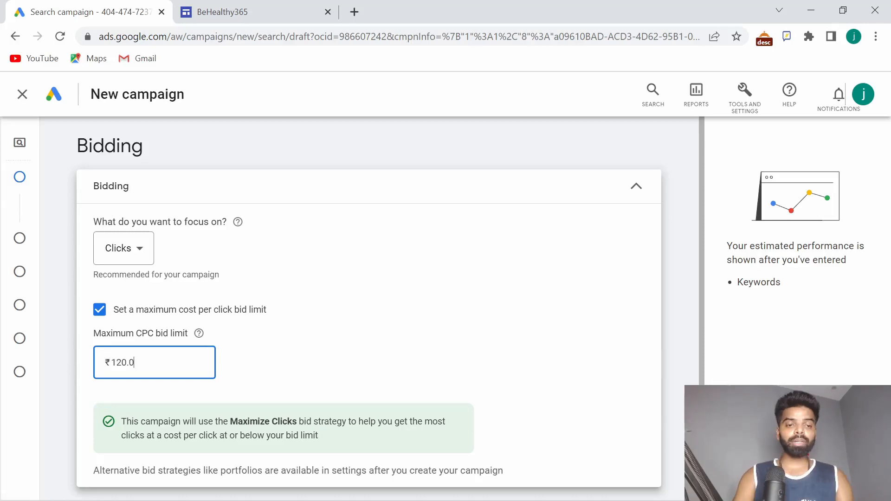
pyautogui.click(408, 332)
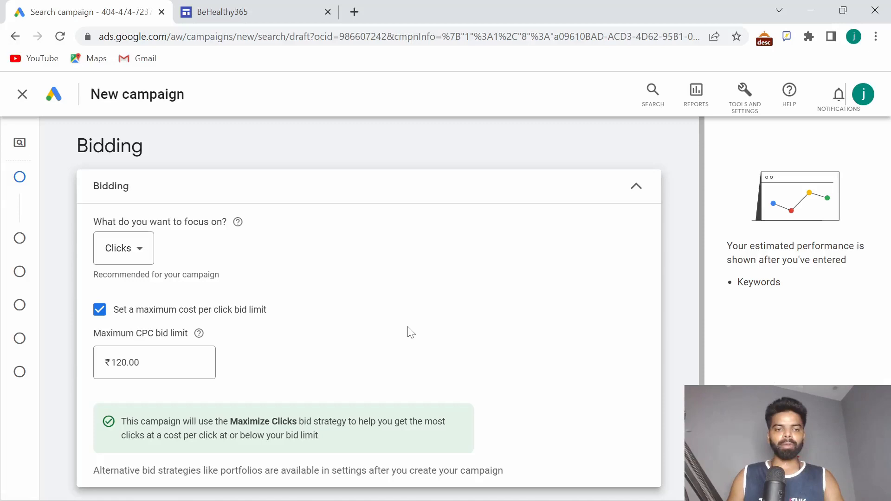
pyautogui.scroll(-2, 356, 314)
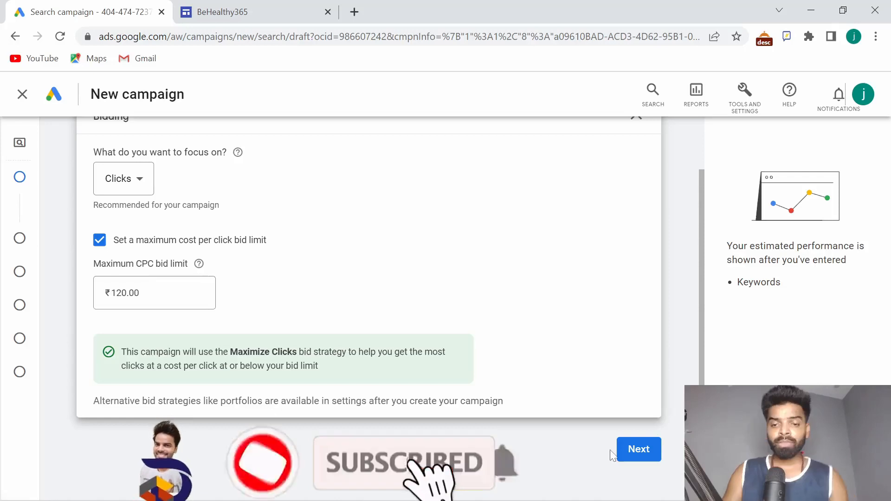
pyautogui.click(634, 450)
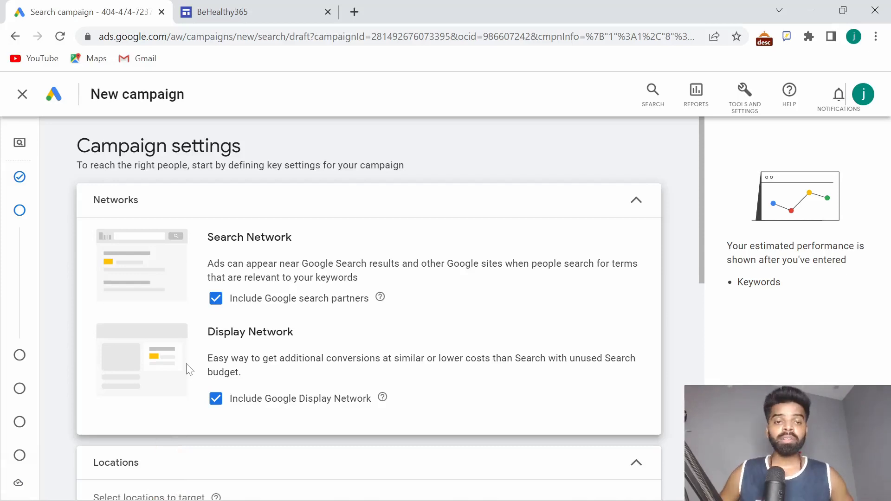
# Exclude Google search partners and the Google Display Network from the campaign's networks.
pyautogui.click(215, 298)
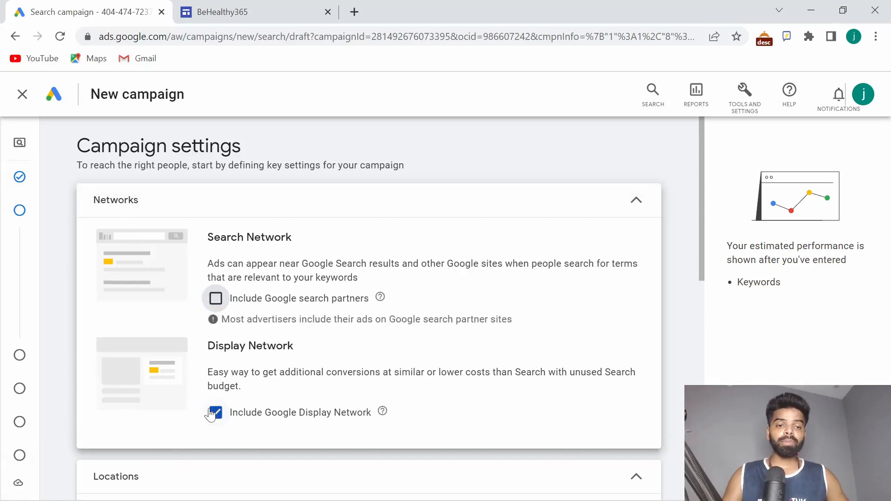
pyautogui.click(214, 413)
# Restrict the campaign's locations to a custom entry and add the United States as the targeted country.
pyautogui.scroll(-5, 165, 372)
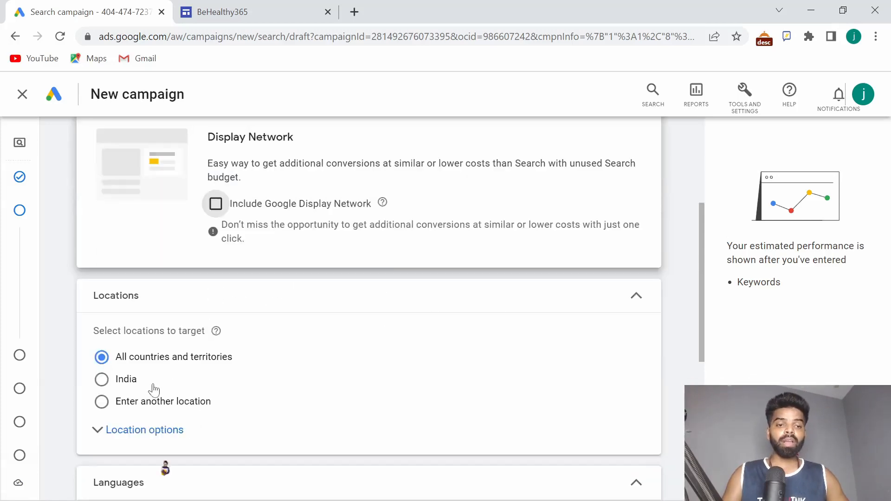
pyautogui.click(101, 402)
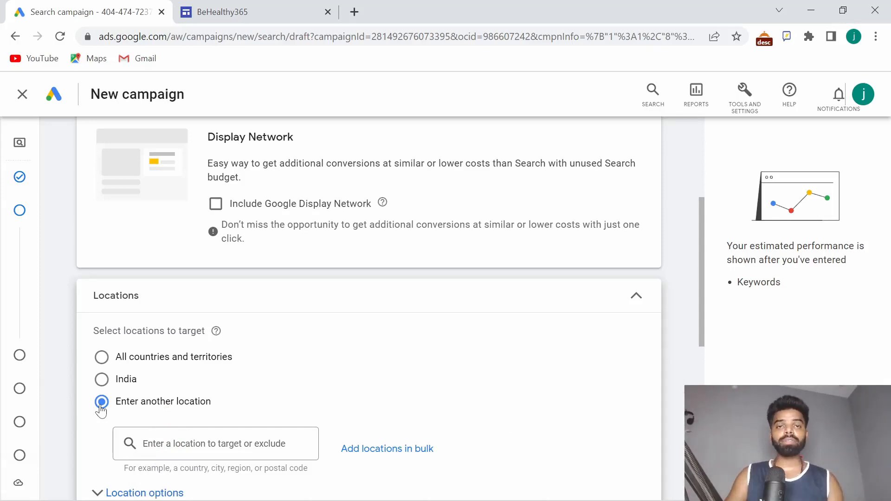
pyautogui.scroll(-3, 102, 410)
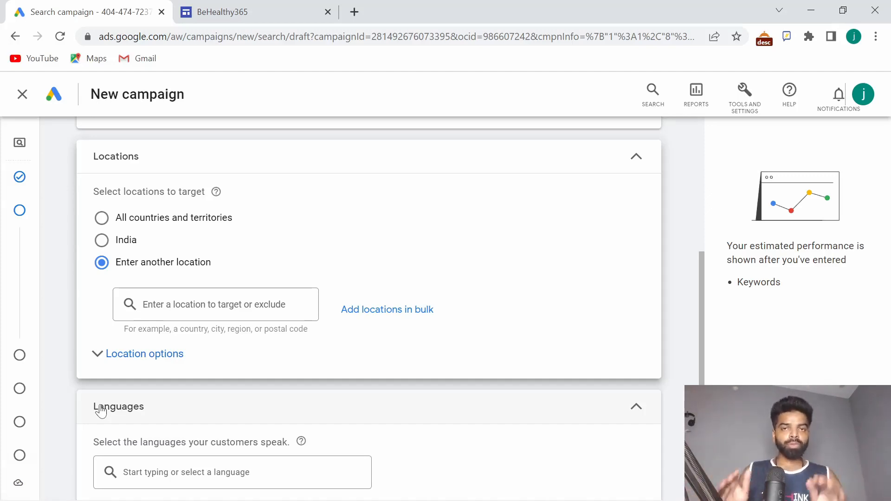
pyautogui.click(193, 303)
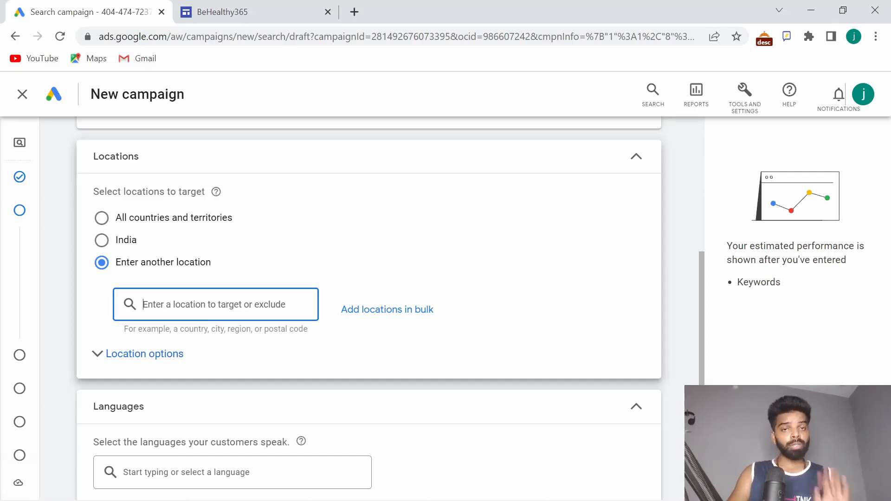
pyautogui.write('un')
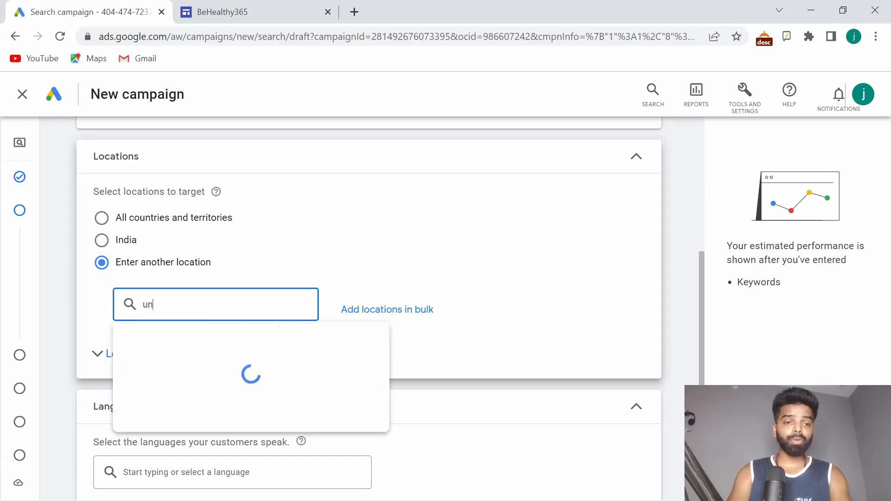
pyautogui.write('ited')
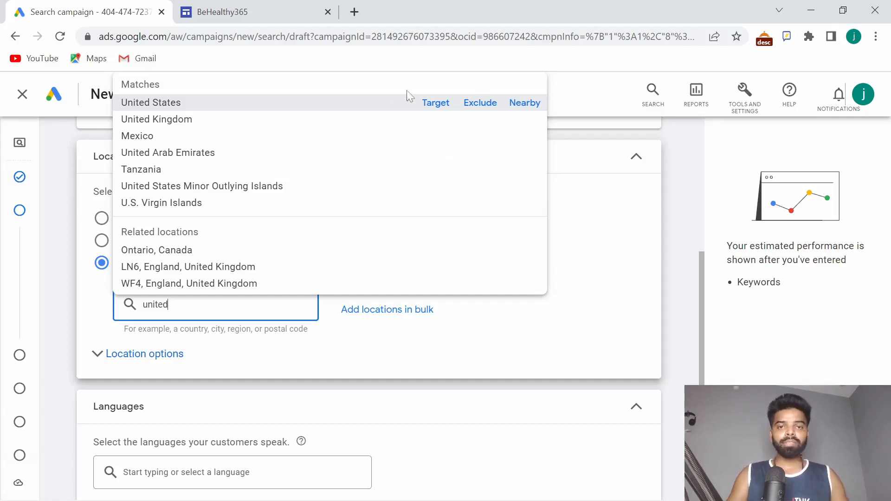
pyautogui.click(433, 106)
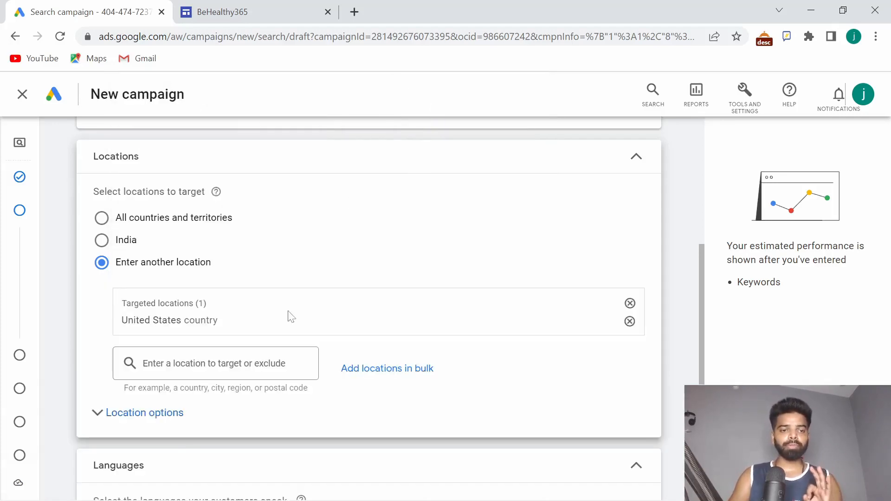
# Keep English as the campaign's language and collapse the Languages settings.
pyautogui.scroll(-3, 291, 316)
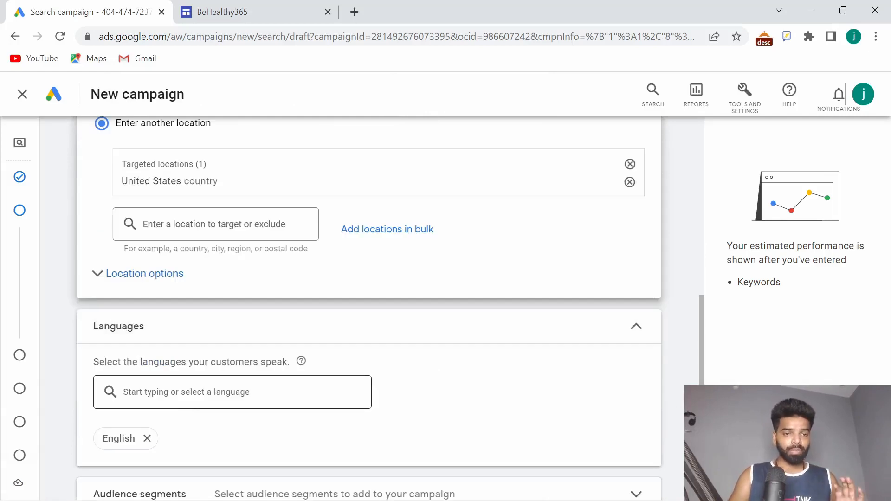
pyautogui.click(283, 392)
pyautogui.rightClick(445, 369)
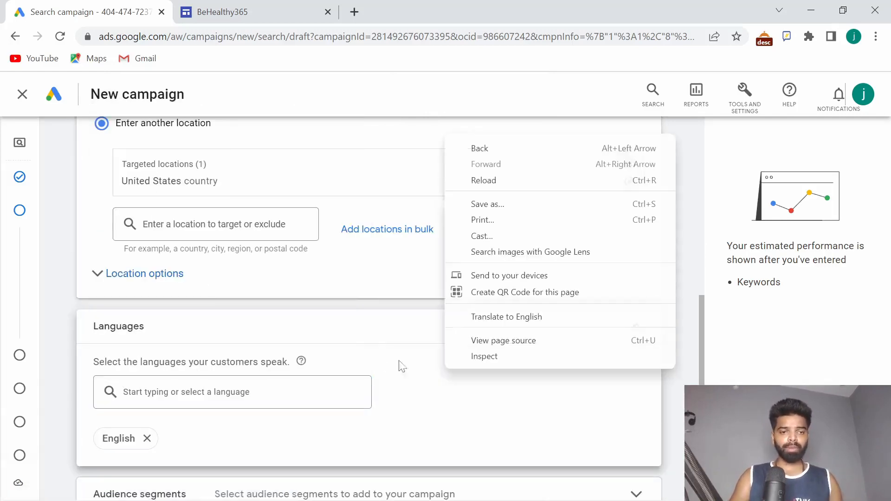
pyautogui.click(369, 345)
pyautogui.click(367, 339)
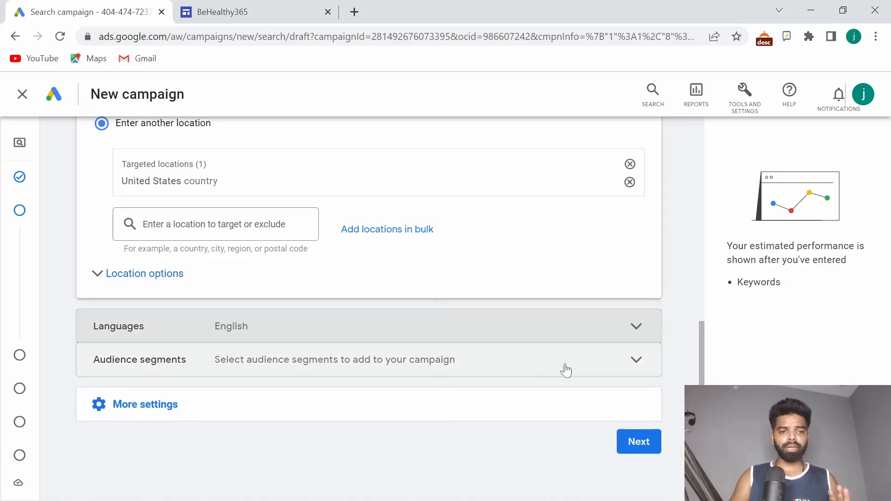
# Leave the campaign without audience segments and continue to the keywords and ads setup.
pyautogui.click(334, 370)
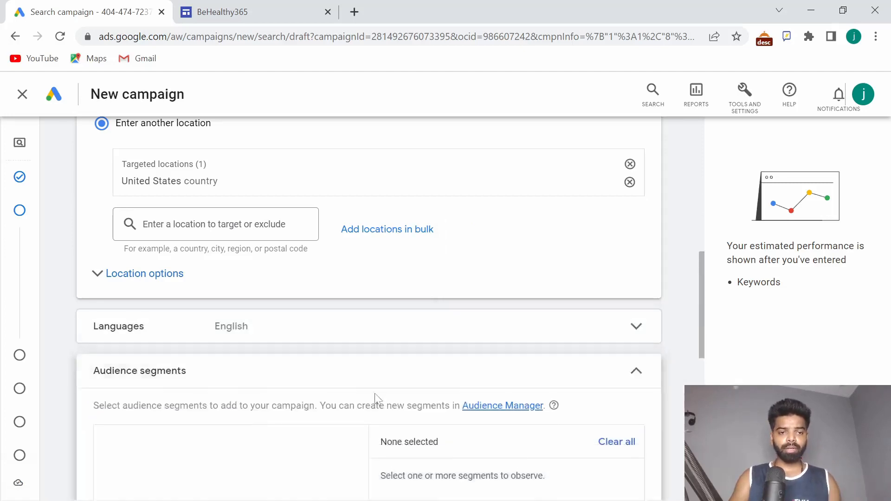
pyautogui.scroll(-3, 378, 398)
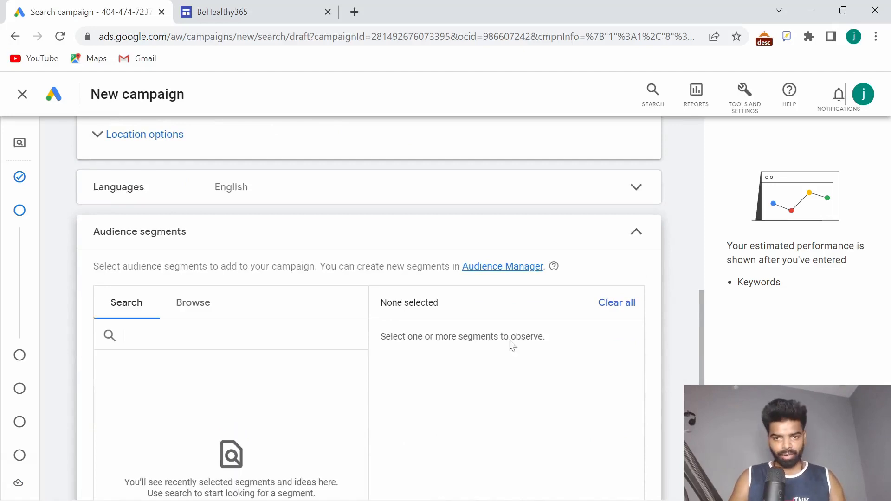
pyautogui.click(634, 234)
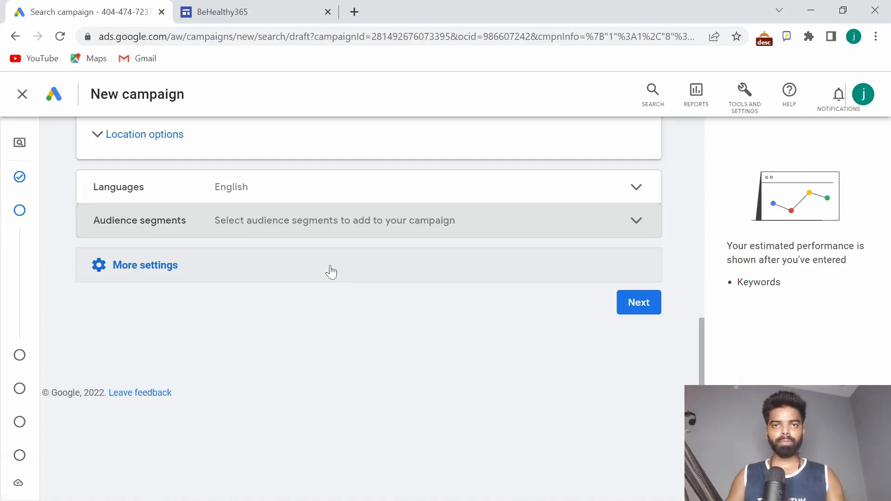
pyautogui.click(635, 309)
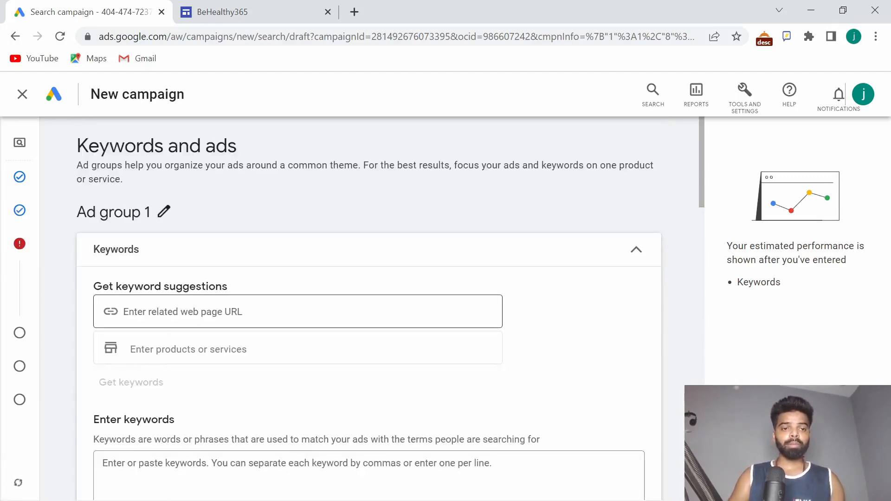
pyautogui.click(234, 313)
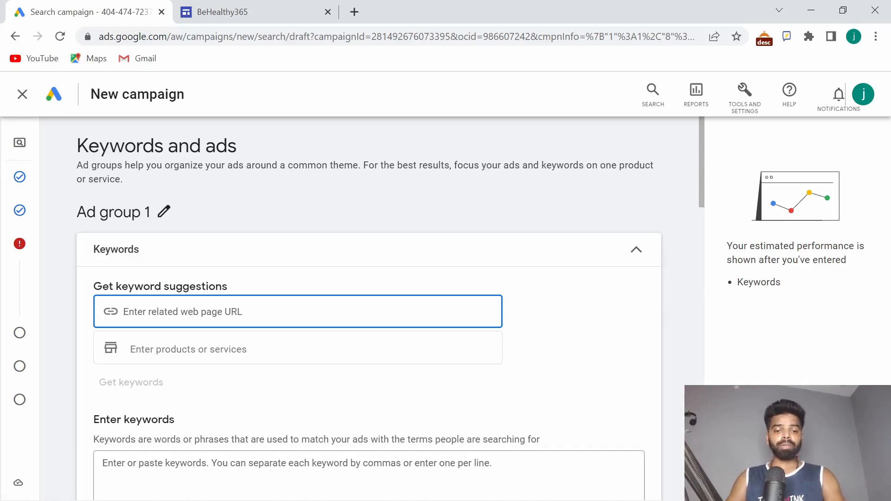
pyautogui.write('https://sites.google.com/view/behealthy365day/home')
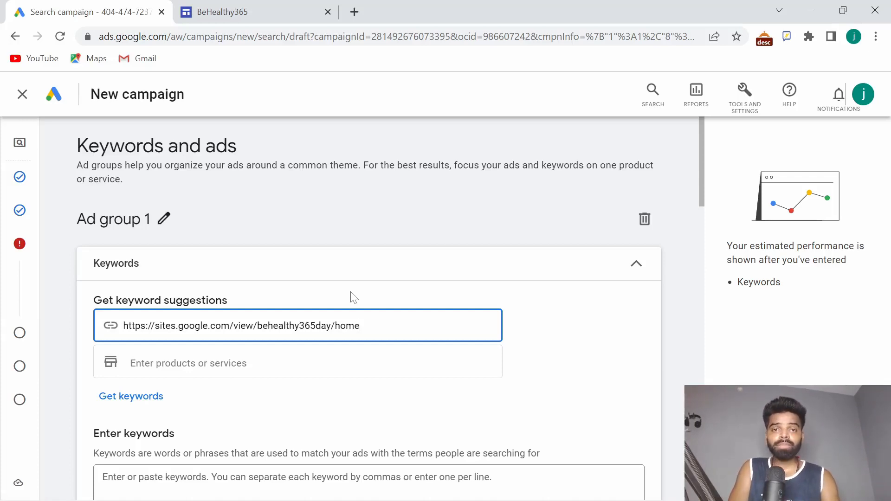
pyautogui.scroll(-2, 354, 297)
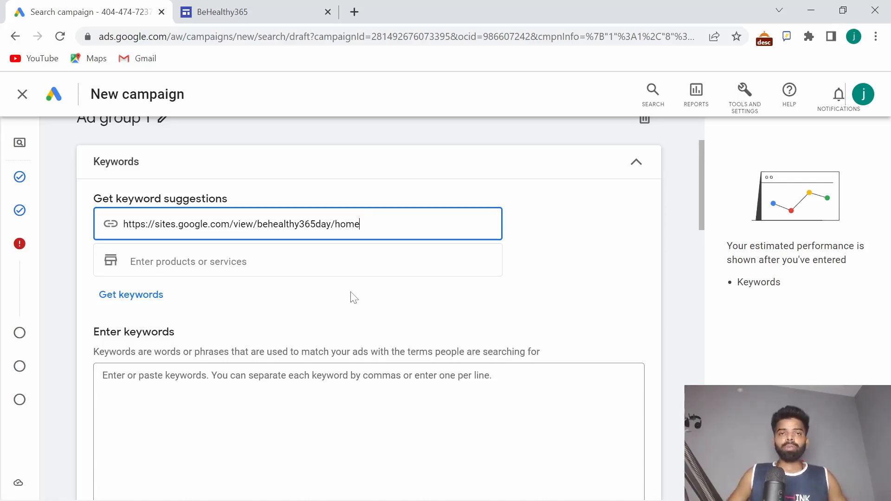
pyautogui.scroll(-7, 255, 338)
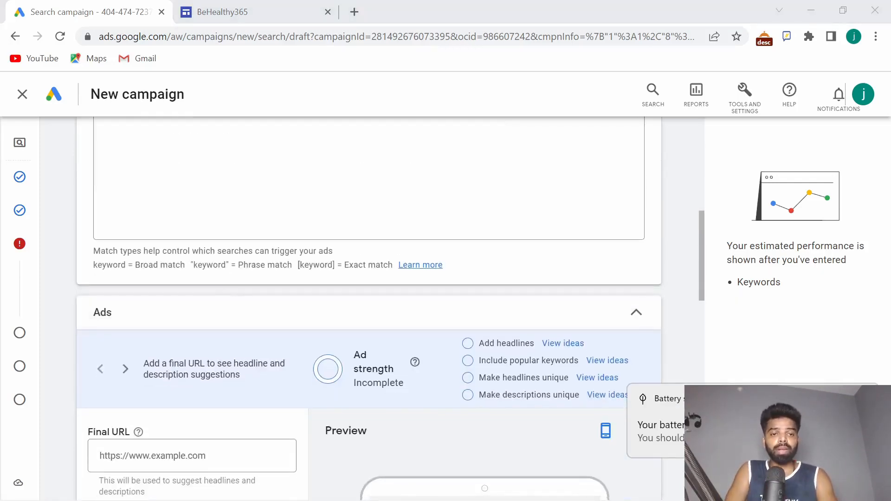
pyautogui.scroll(2, 369, 306)
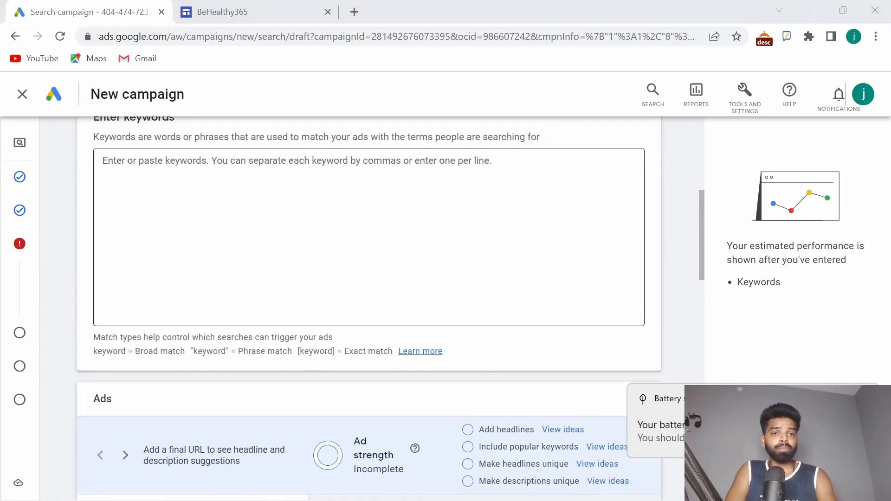
pyautogui.click(103, 161)
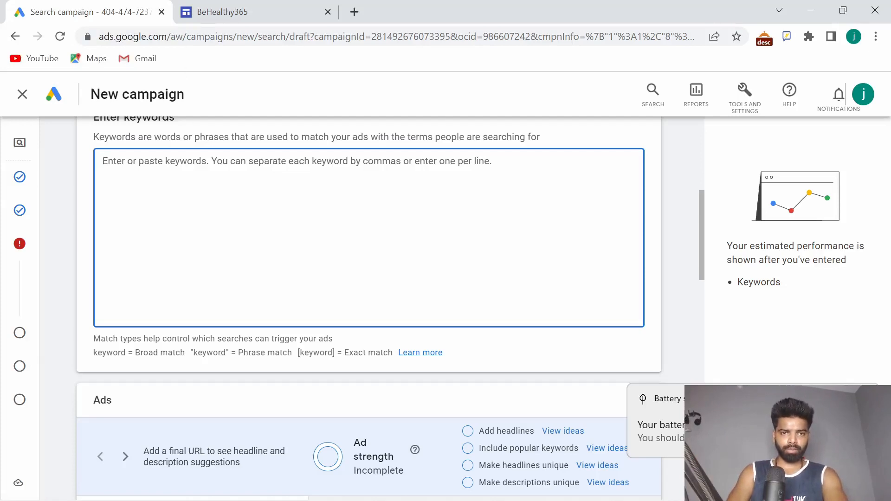
pyautogui.scroll(2, 258, 229)
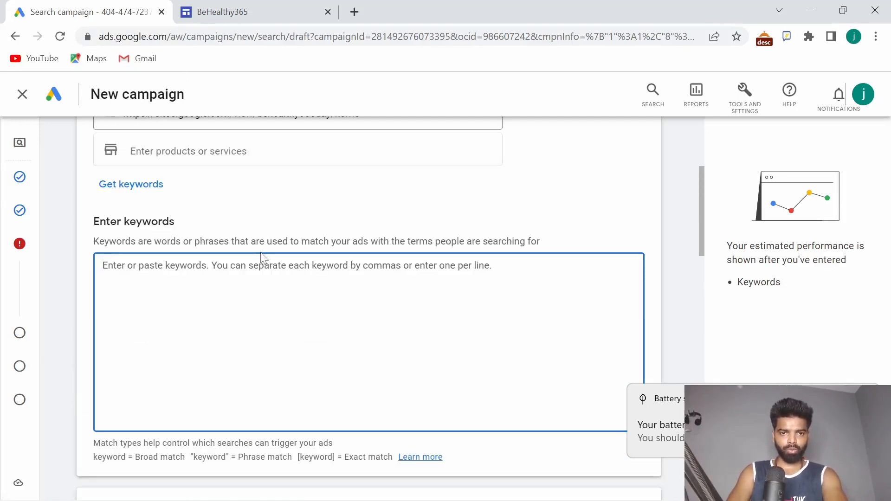
pyautogui.scroll(4, 369, 306)
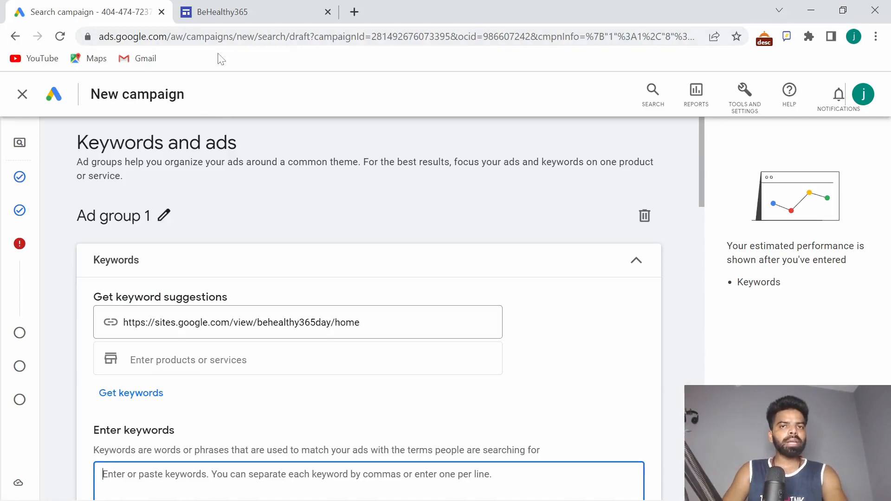
# Search Google for "exipure review" in a new browser tab.
pyautogui.click(355, 12)
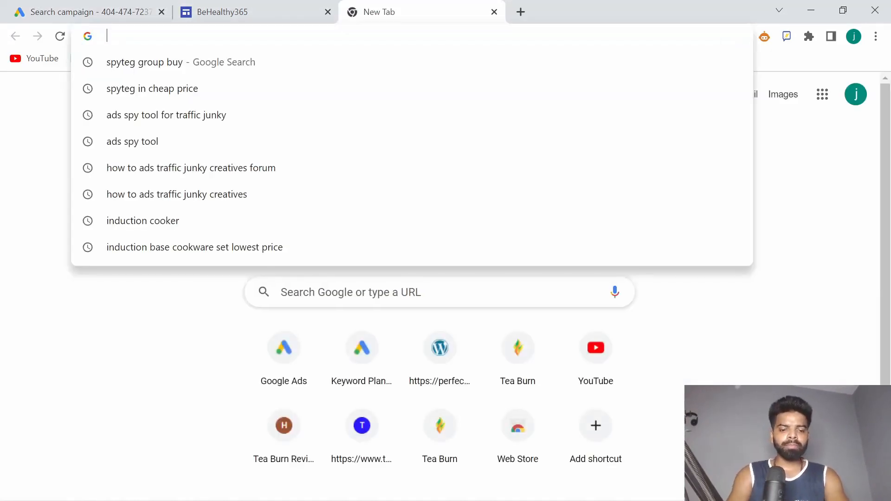
pyautogui.write('wzi')
pyautogui.press('BackSpace')
pyautogui.press('BackSpace')
pyautogui.press('BackSpace')
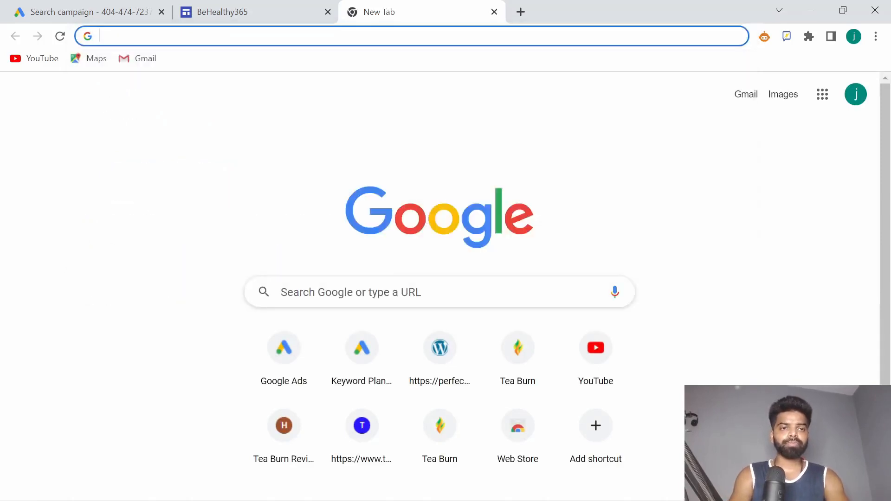
pyautogui.write('exipure ')
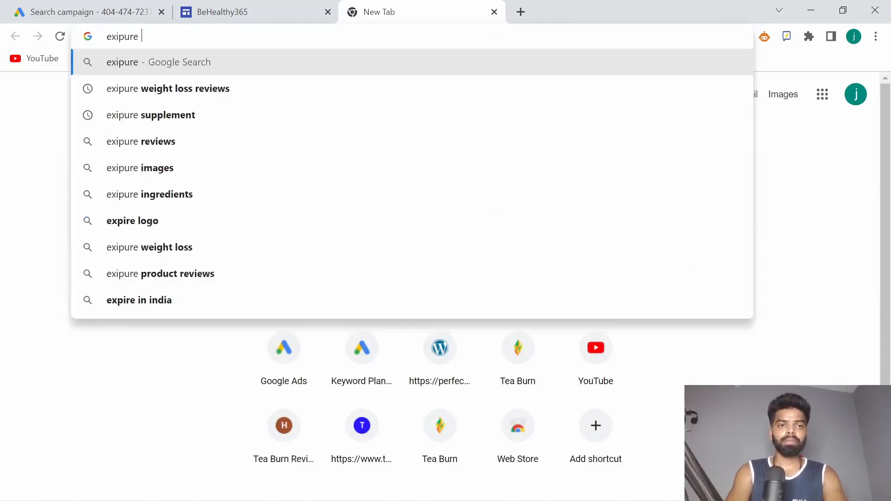
pyautogui.write('review')
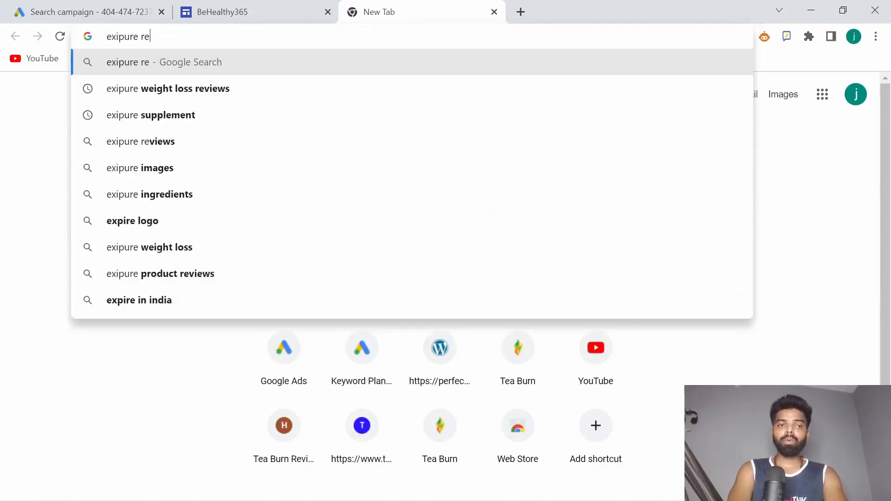
pyautogui.press('Return')
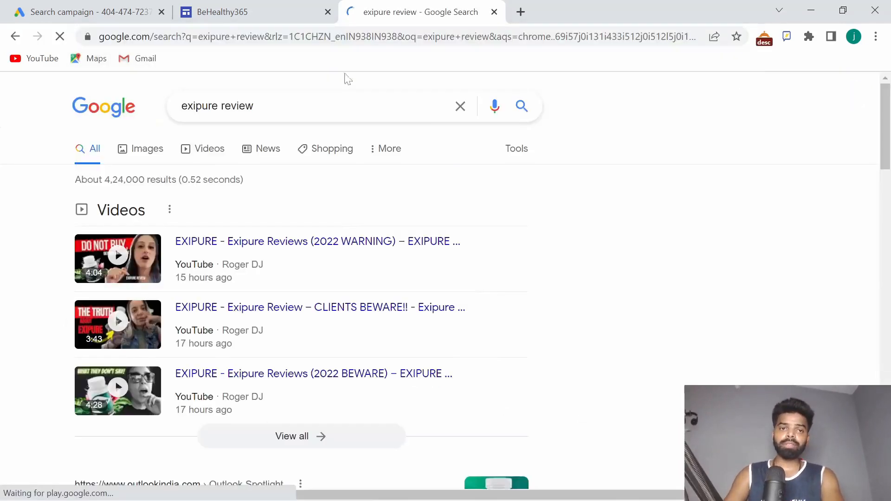
# Examine the exipure review results and related searches for keyword ideas, and clear the search query.
pyautogui.scroll(-6, 260, 276)
pyautogui.scroll(-20, 267, 274)
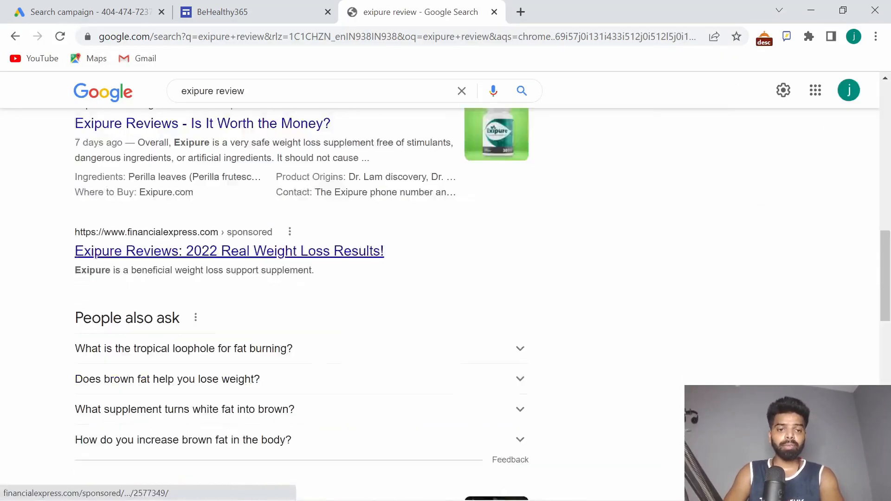
pyautogui.scroll(-2, 273, 278)
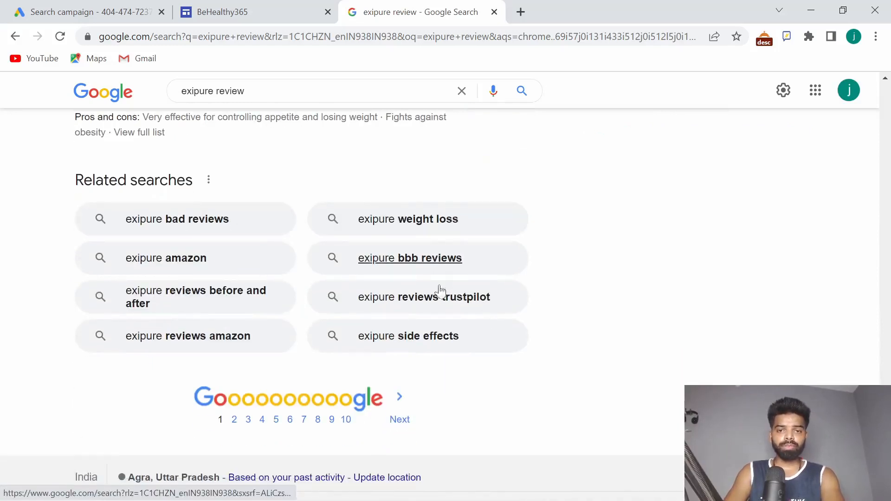
pyautogui.scroll(5, 422, 248)
pyautogui.scroll(10, 441, 259)
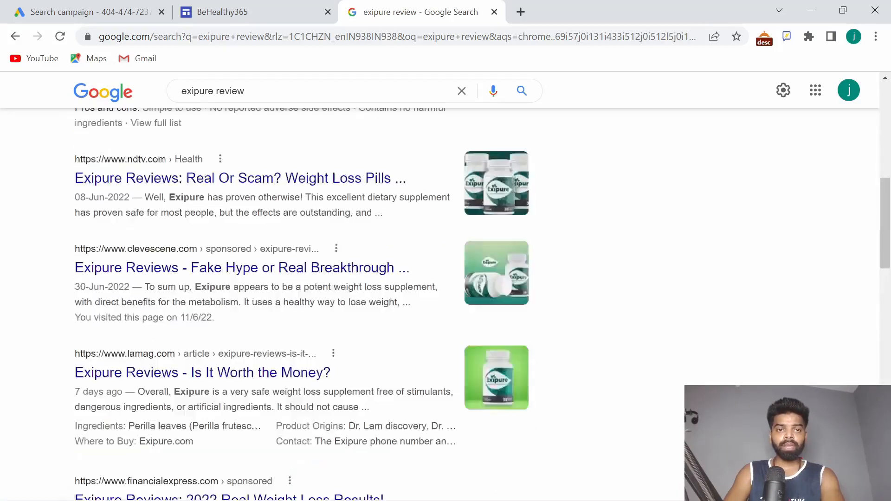
pyautogui.tripleClick(168, 110)
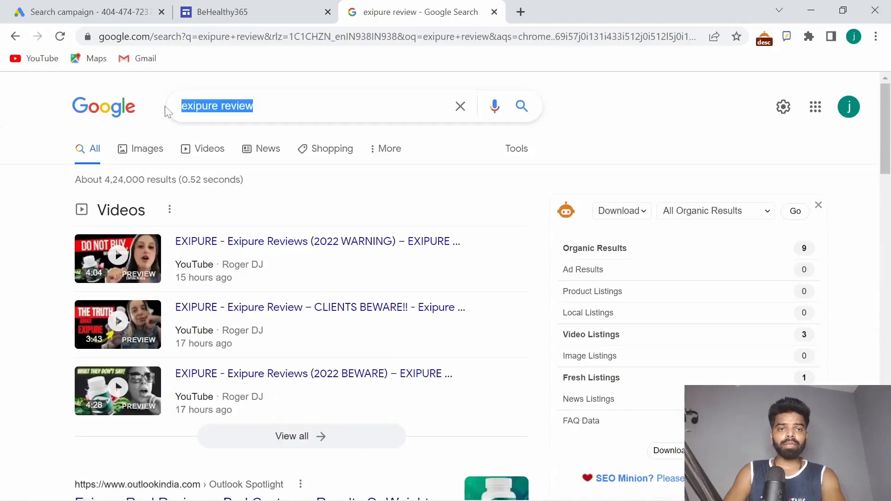
pyautogui.press('BackSpace')
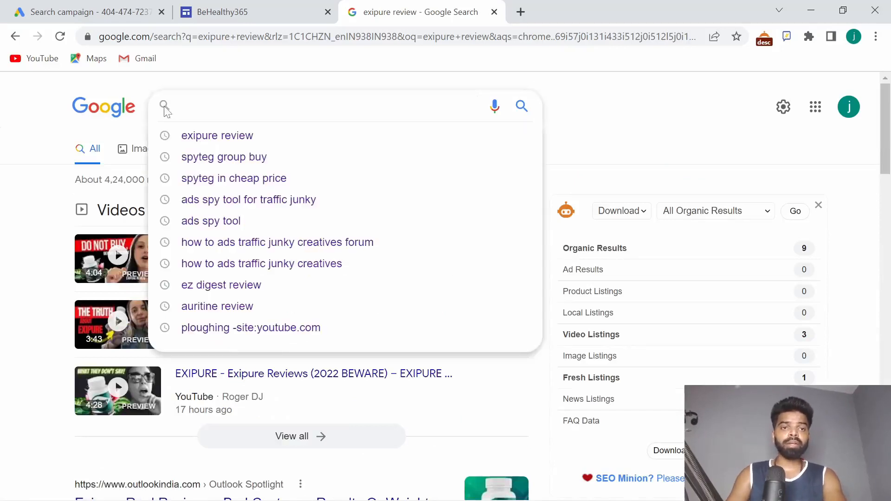
pyautogui.click(223, 11)
pyautogui.click(413, 12)
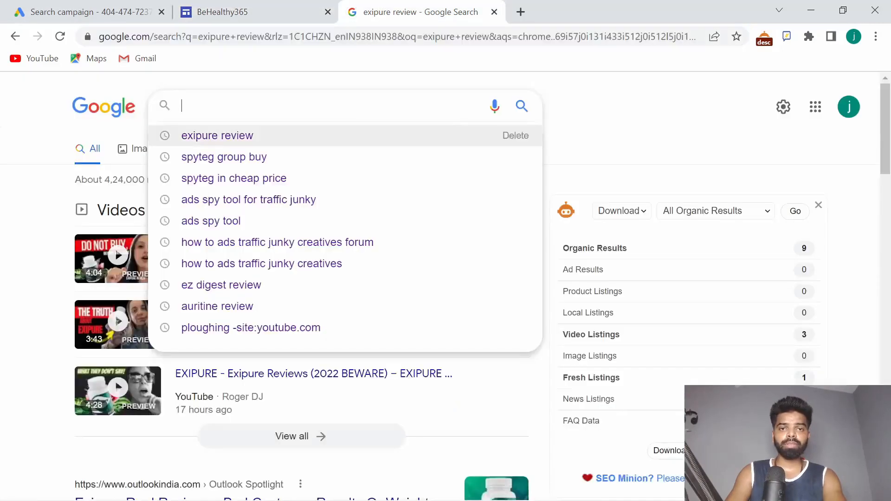
# Open Keyword Planner in a new tab from the campaign draft and start discovering new keywords.
pyautogui.click(88, 12)
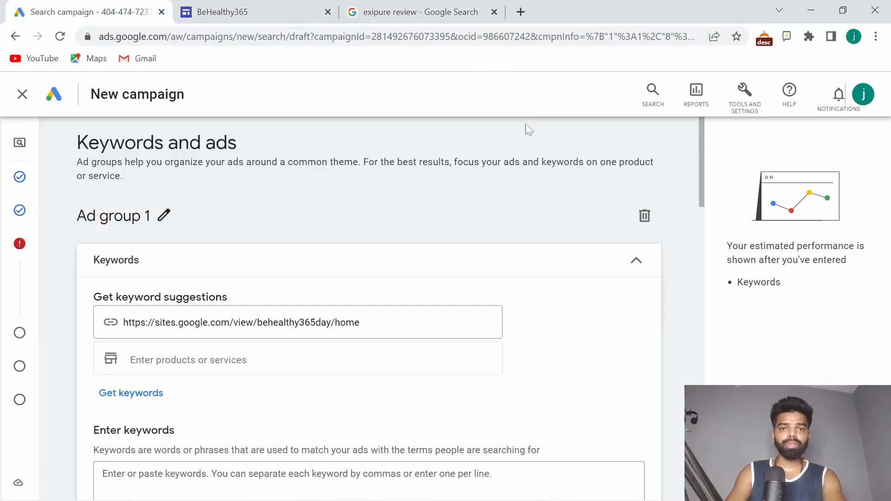
pyautogui.click(744, 105)
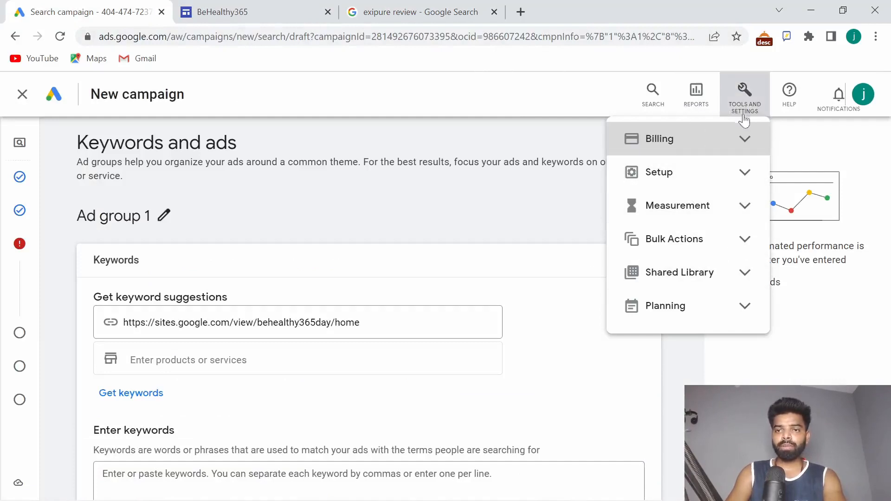
pyautogui.click(713, 320)
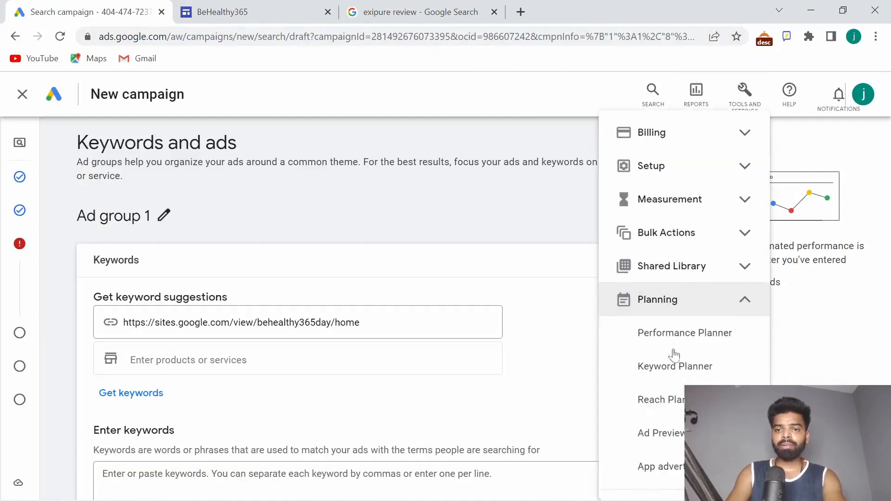
pyautogui.rightClick(675, 364)
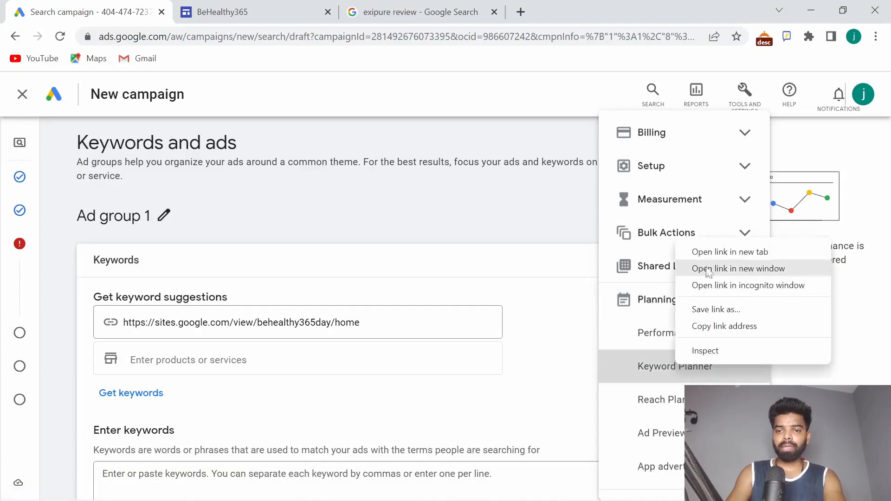
pyautogui.click(730, 252)
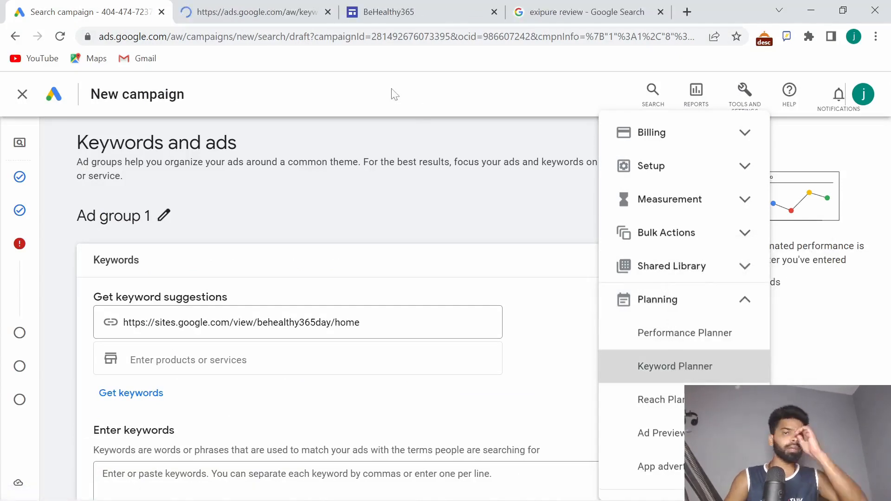
pyautogui.click(233, 7)
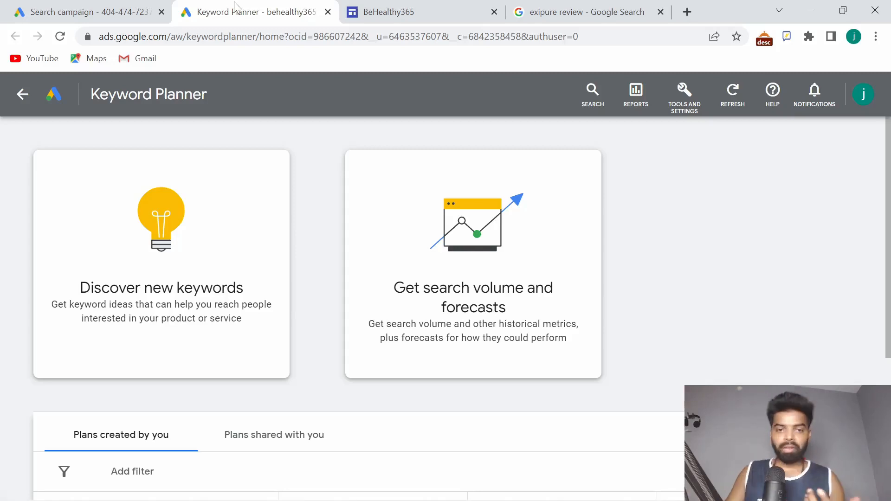
pyautogui.click(168, 210)
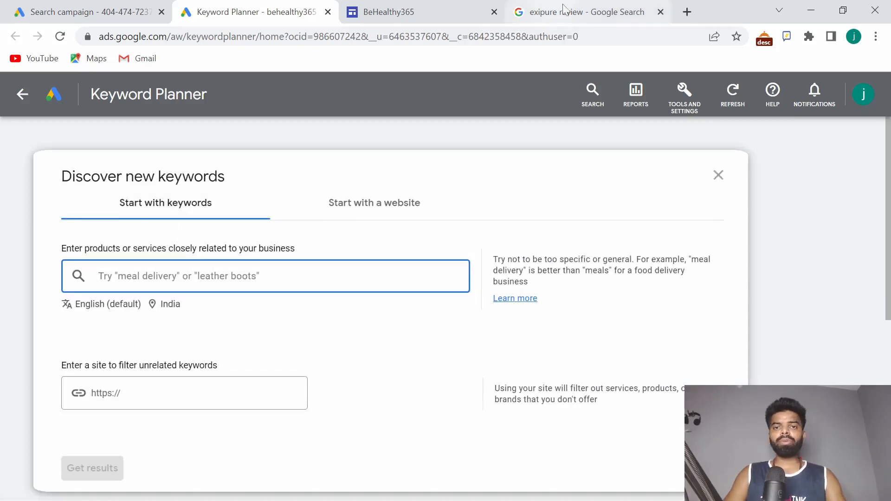
# Open exipure.com in place of the "exipure review" search results and copy the site's address.
pyautogui.click(580, 11)
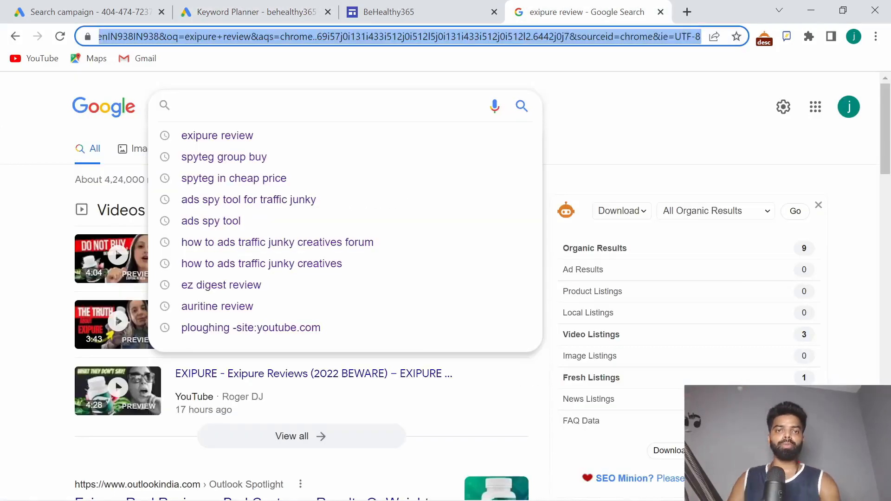
pyautogui.write('exi')
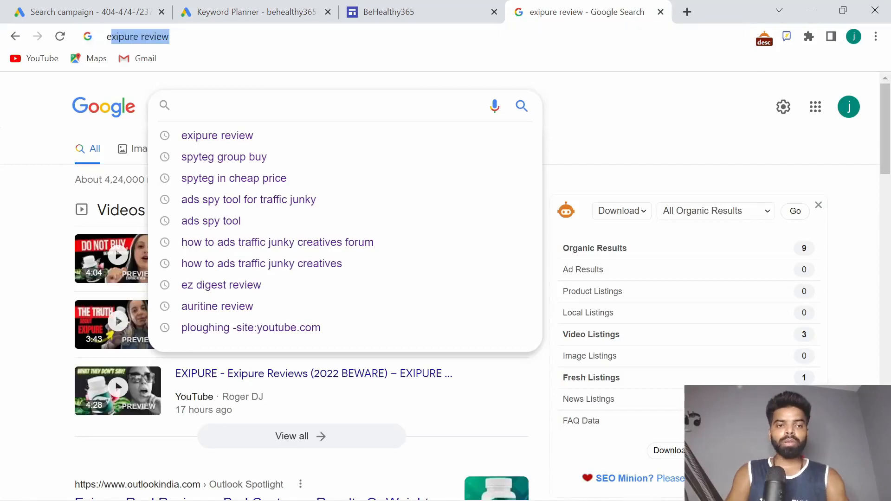
pyautogui.write('pure.com')
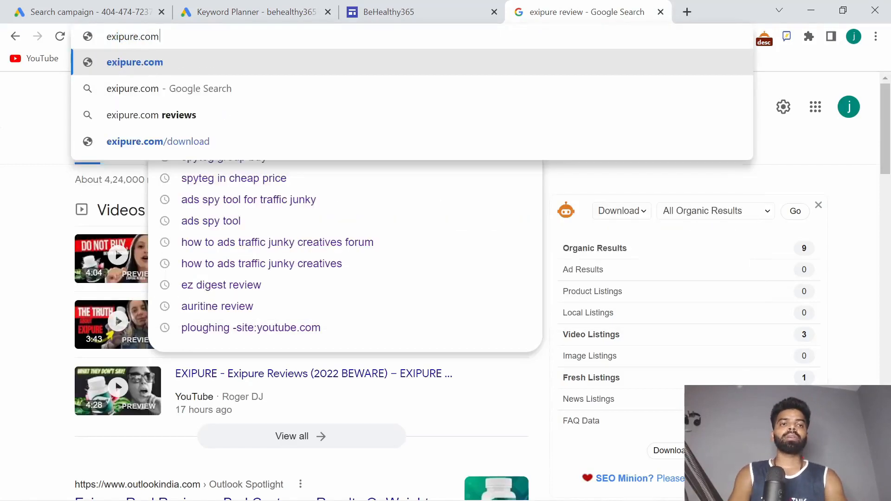
pyautogui.press('Return')
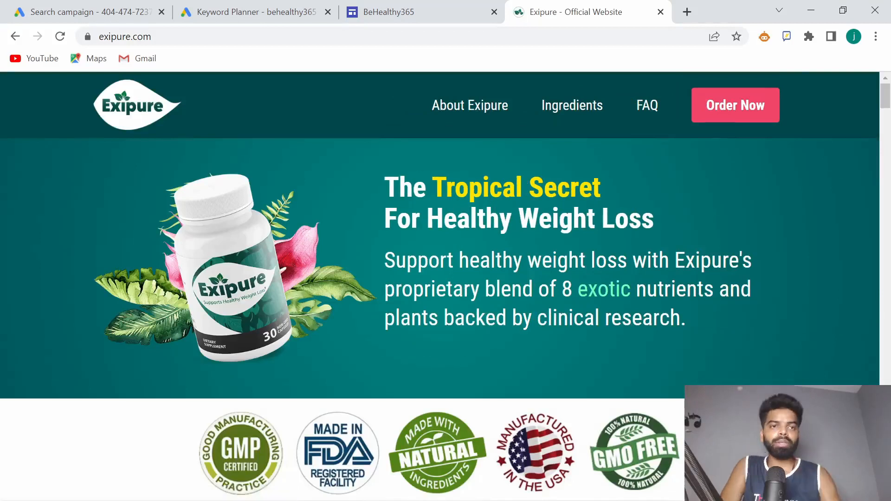
pyautogui.hotkey('ctrl', 'l')
pyautogui.hotkey('ctrl', 'c')
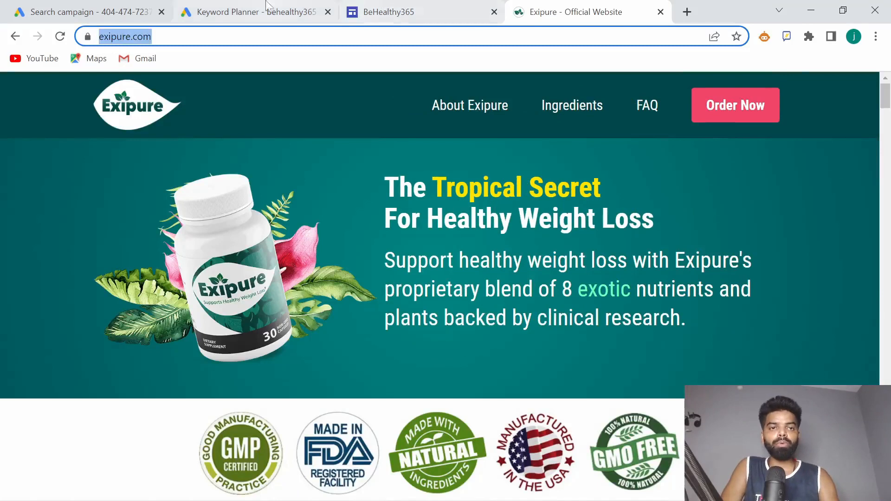
pyautogui.click(263, 7)
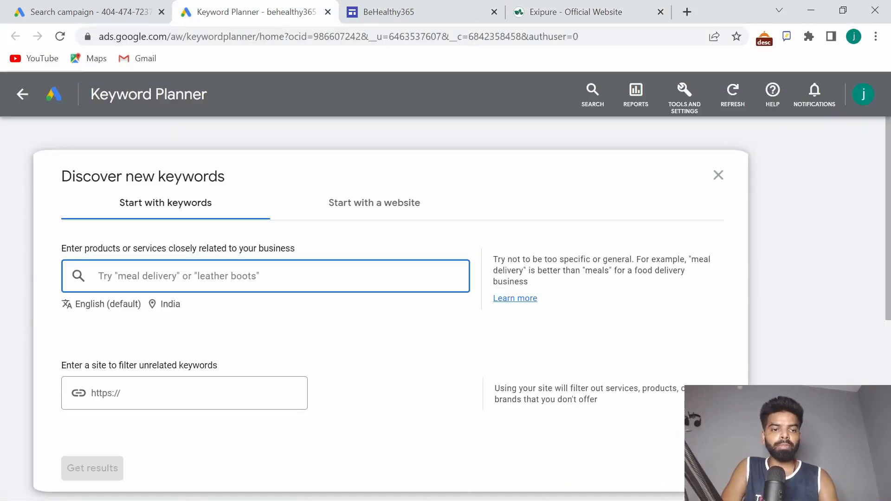
pyautogui.click(134, 406)
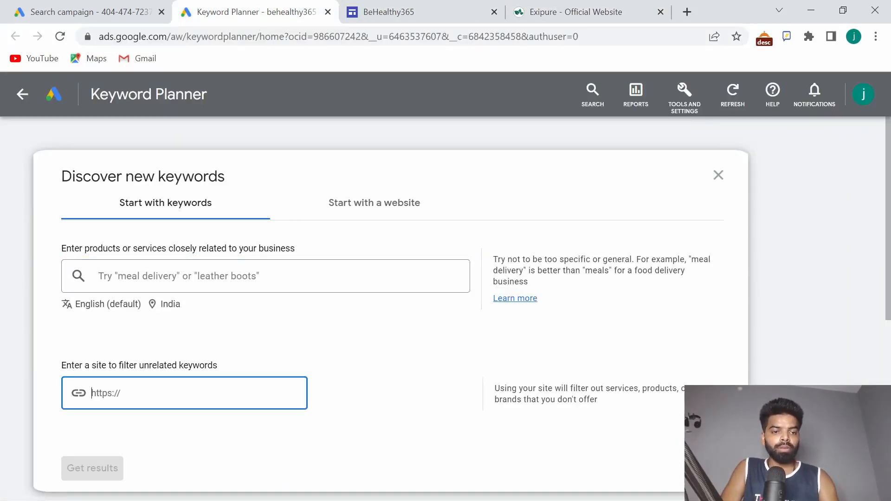
pyautogui.hotkey('ctrl', 'v')
pyautogui.scroll(-2, 132, 403)
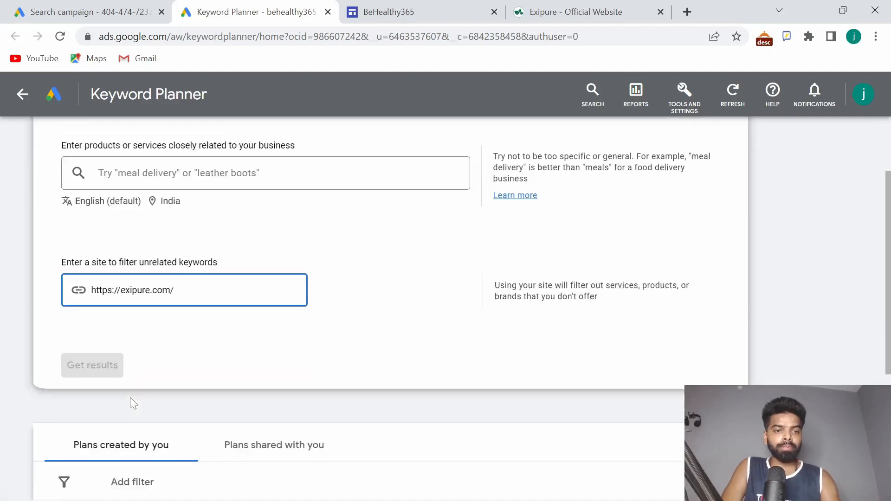
pyautogui.scroll(2, 139, 176)
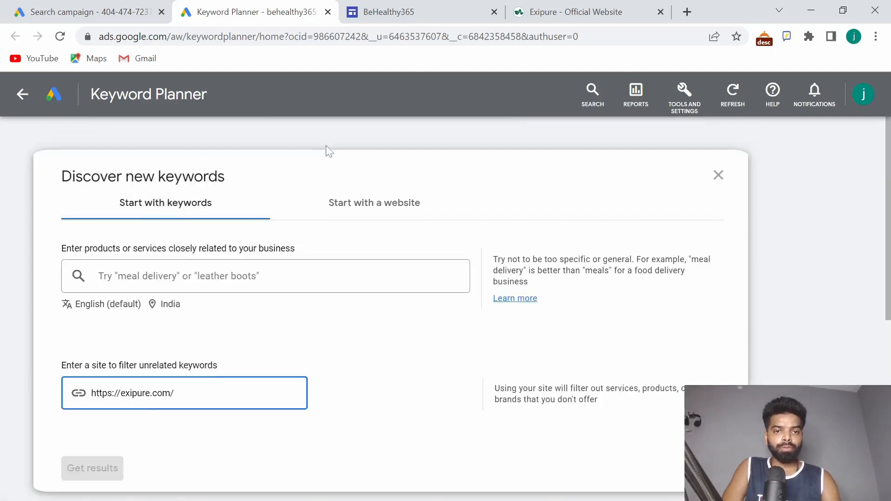
pyautogui.click(369, 196)
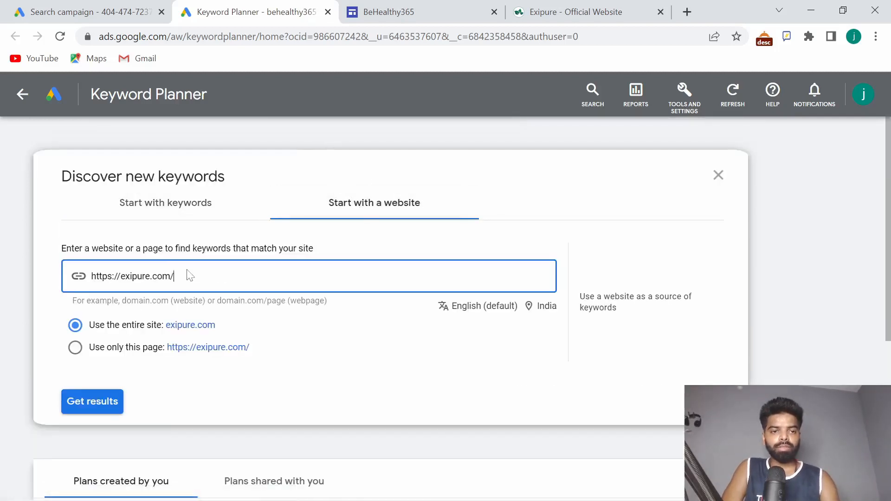
pyautogui.click(87, 407)
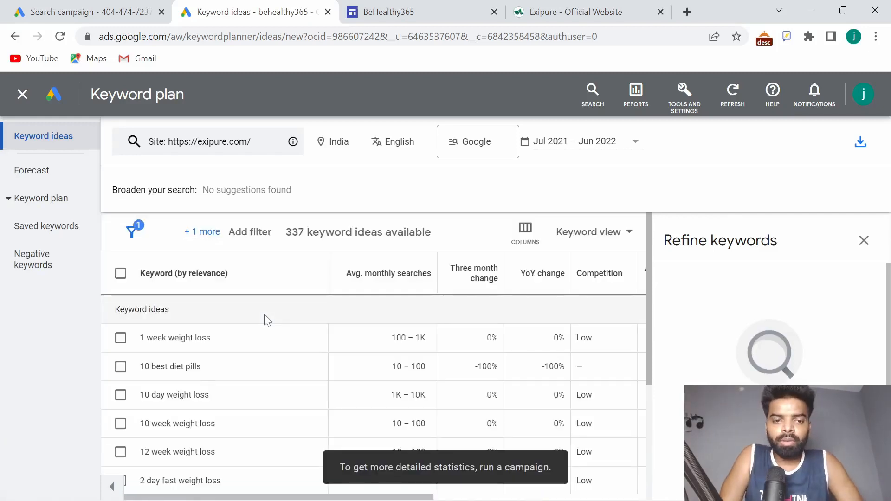
# Go to the second page of keyword ideas and select "best diet pills for women".
pyautogui.scroll(-3, 264, 320)
pyautogui.click(594, 442)
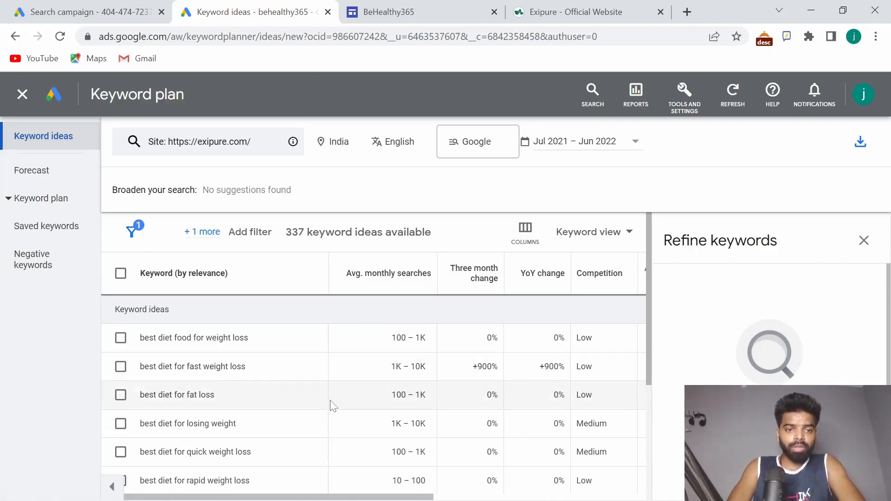
pyautogui.scroll(-2, 333, 405)
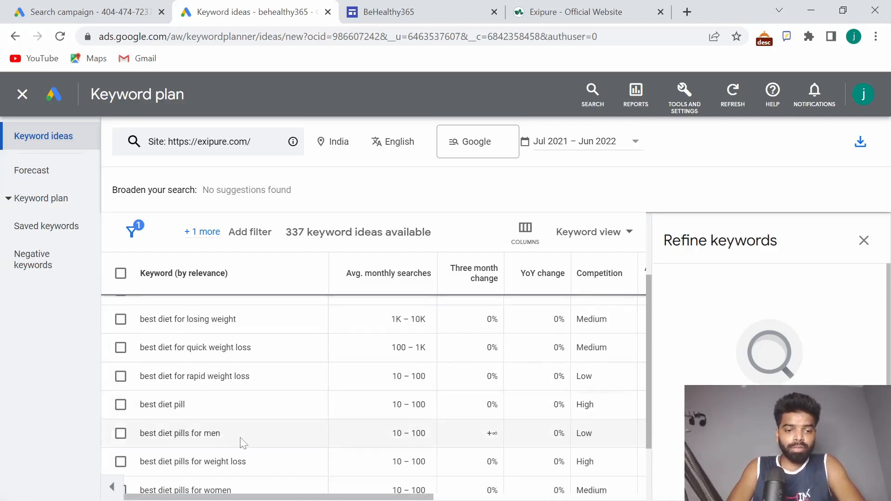
pyautogui.scroll(-2, 240, 441)
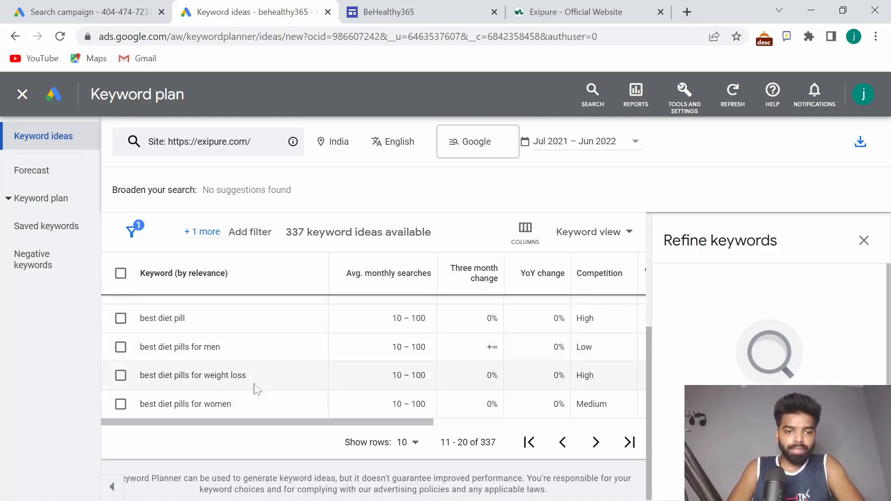
pyautogui.click(121, 410)
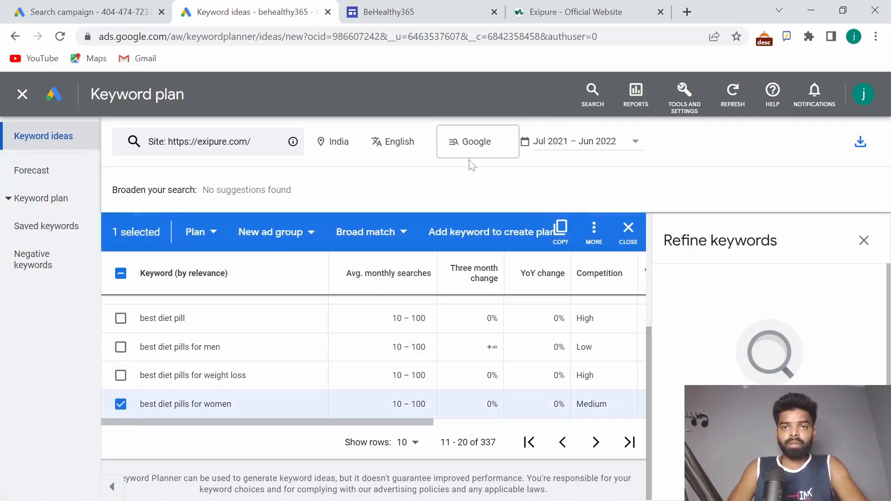
pyautogui.click(687, 12)
pyautogui.click(385, 36)
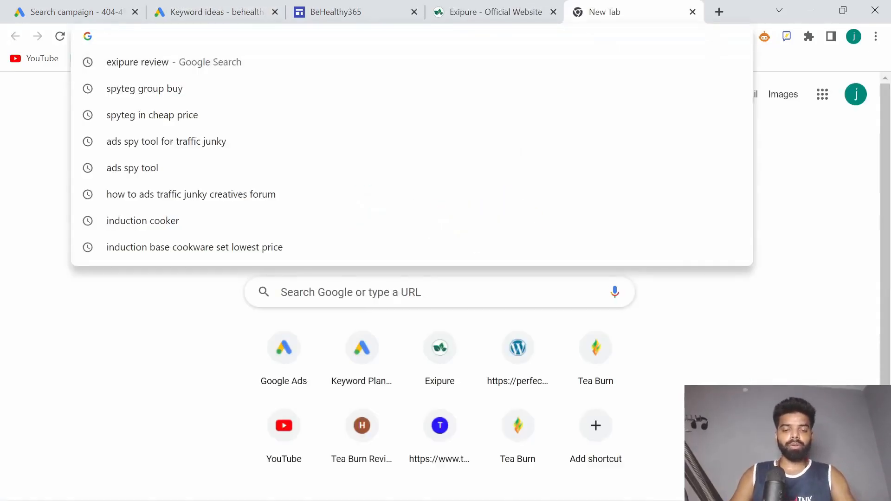
pyautogui.write('b')
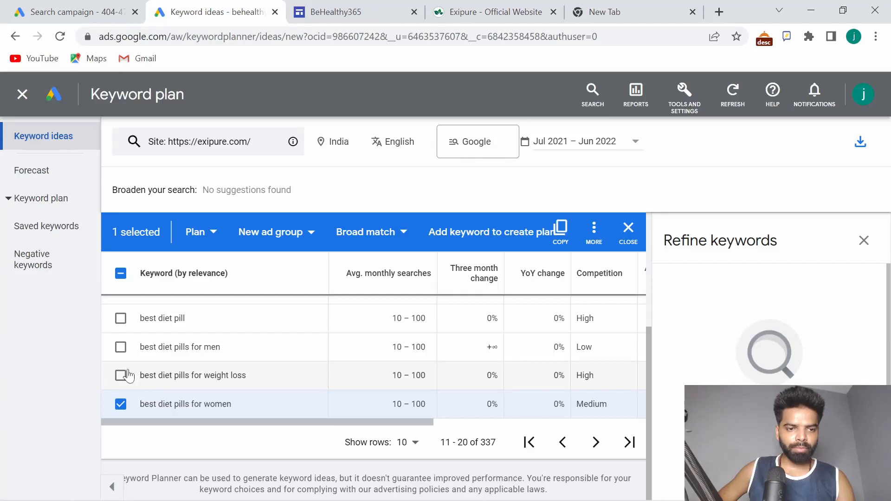
# Add "best diet pills for weight loss" and "best diet pills for men" to the selected keyword ideas, and open Notepad.
pyautogui.click(122, 375)
pyautogui.click(120, 346)
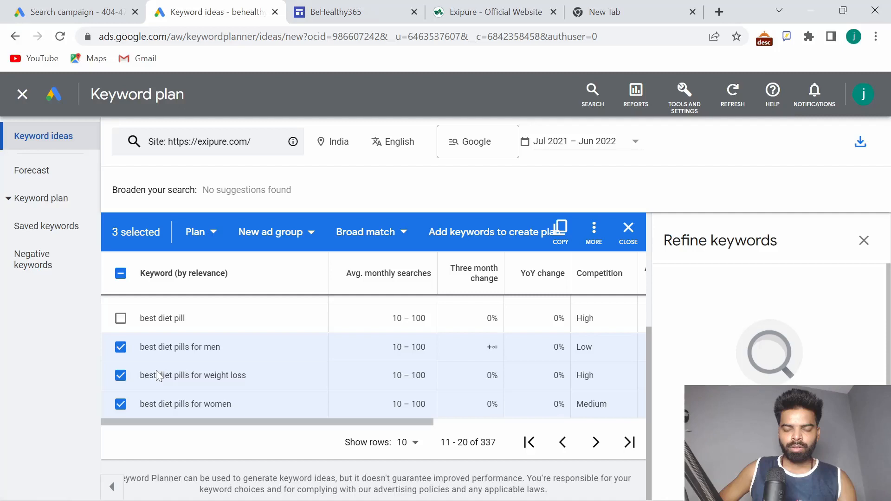
pyautogui.press('super+r')
pyautogui.write('no')
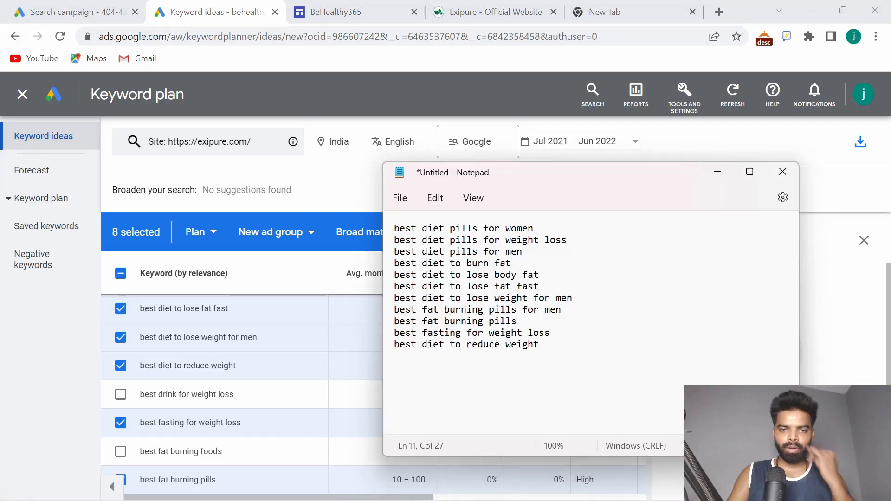
# Add "best pills for weight loss" on a new line at the end of the Notepad keyword list.
pyautogui.press('Return')
pyautogui.write('best pills for weigh')
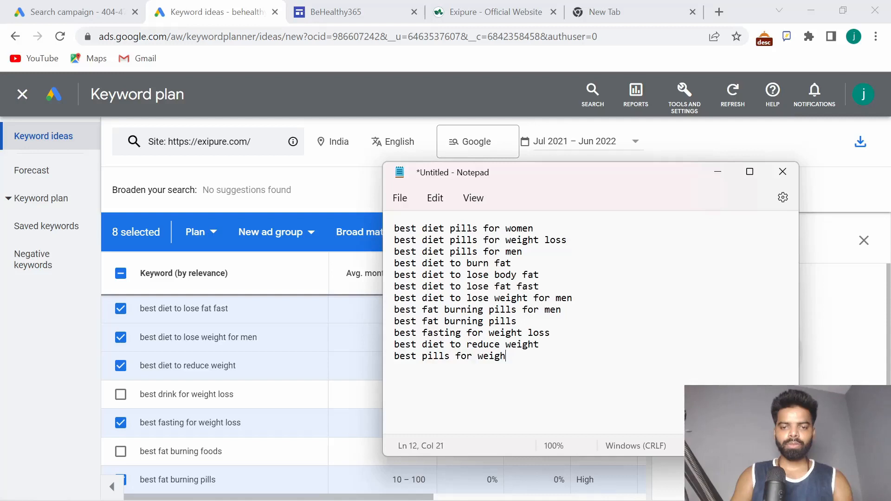
pyautogui.write('t loss')
pyautogui.press('Return')
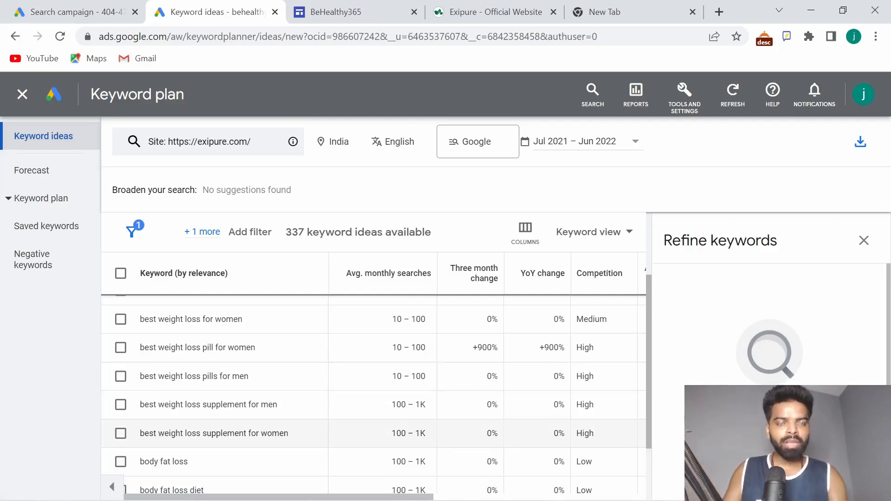
# Check the Notepad list and browse the next two pages of keyword ideas for more candidates, marking "burn supplement reviews".
pyautogui.moveTo(535, 495)
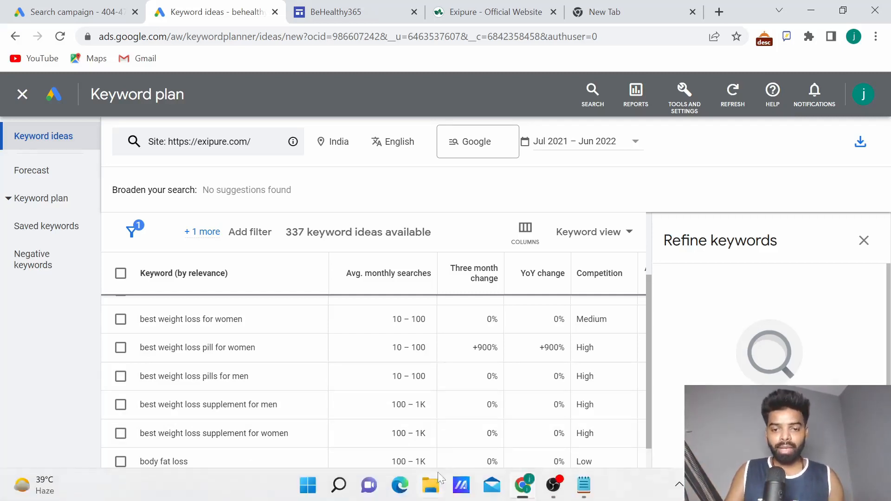
pyautogui.click(574, 487)
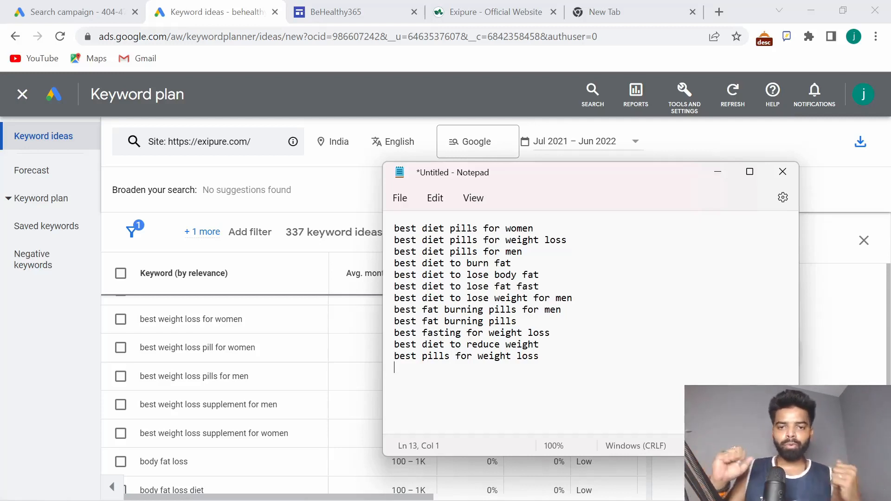
pyautogui.click(68, 328)
pyautogui.scroll(-2, 318, 371)
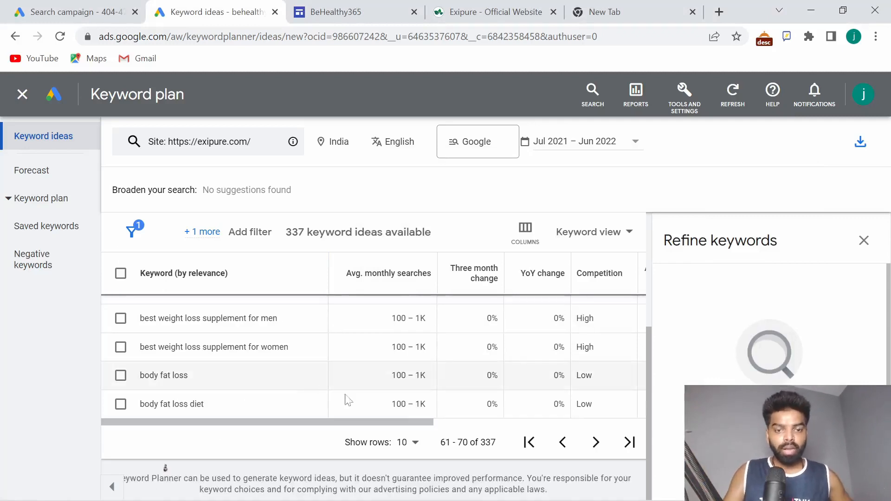
pyautogui.click(595, 443)
pyautogui.scroll(-5, 490, 436)
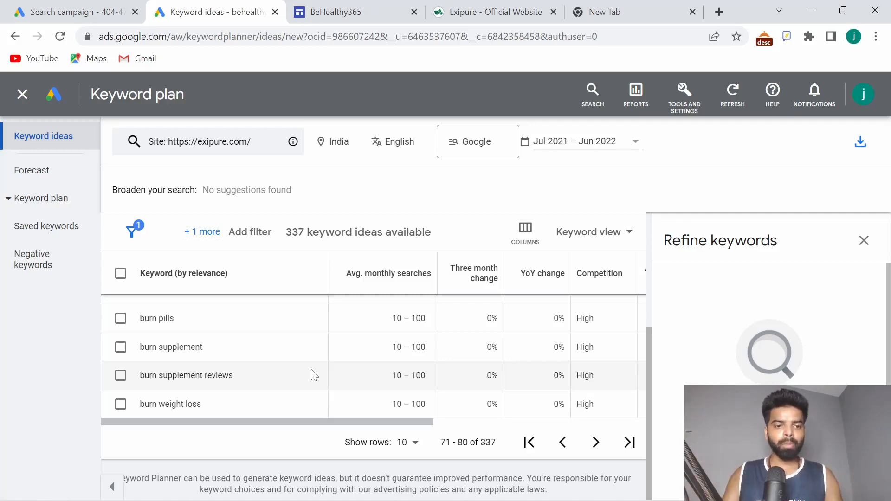
pyautogui.click(121, 376)
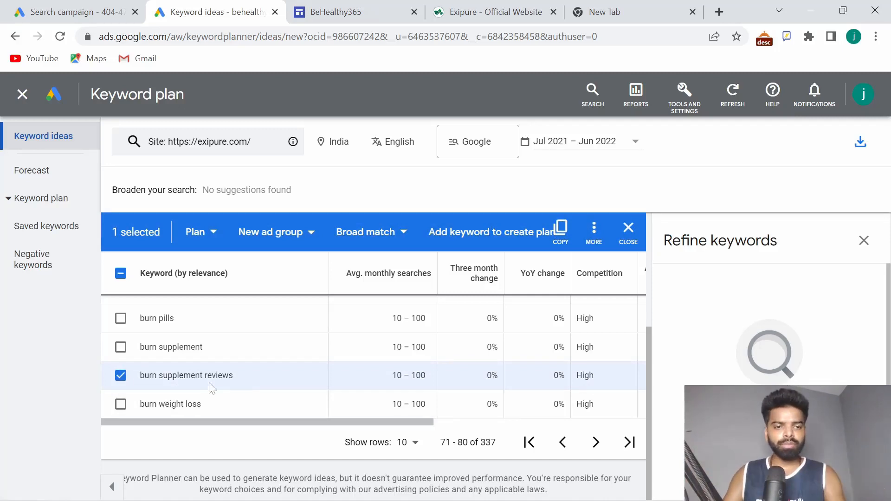
pyautogui.click(595, 443)
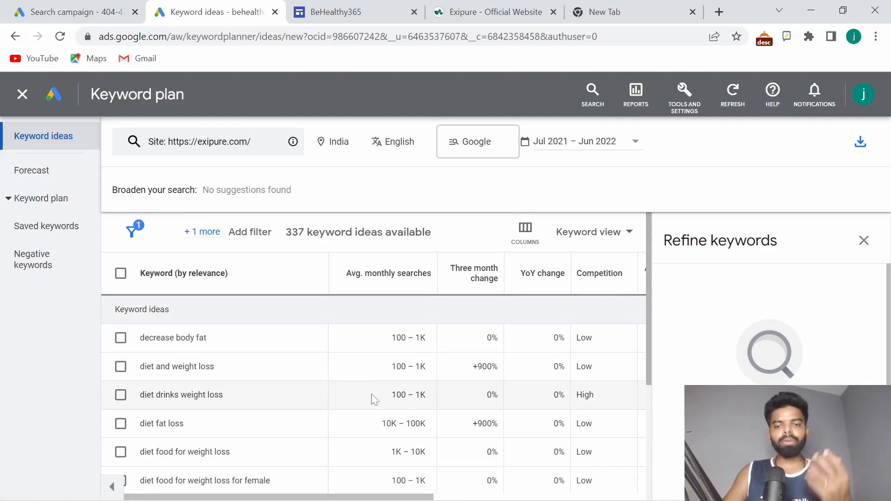
pyautogui.scroll(-2, 379, 408)
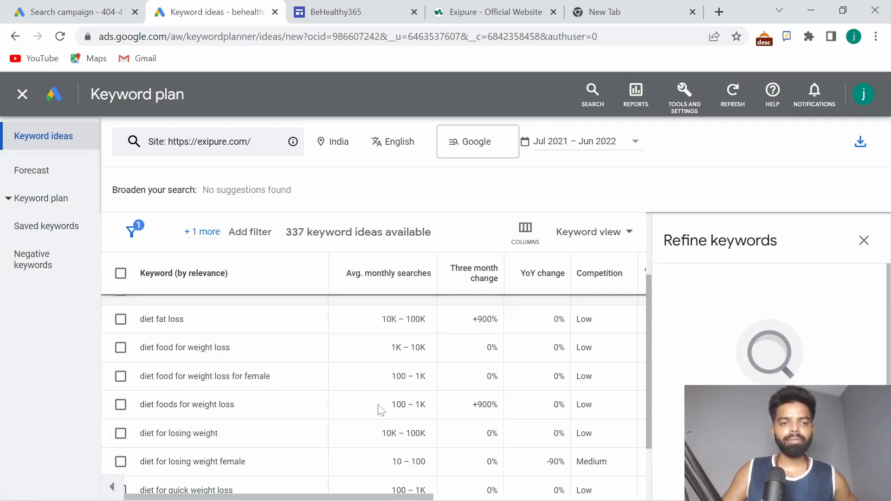
pyautogui.scroll(-2, 379, 408)
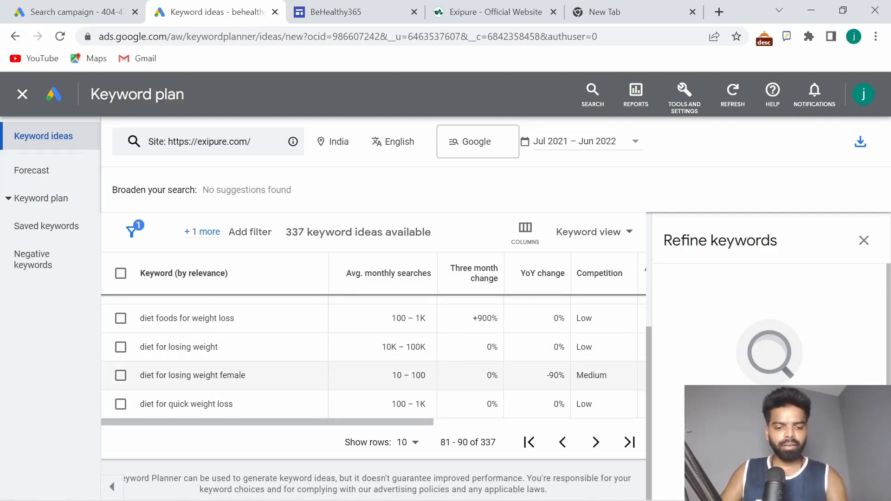
# Review the first four keywords in the Notepad list, from "best diet pills for women" to "best diet to burn fat".
pyautogui.hotkey('alt', 'Tab')
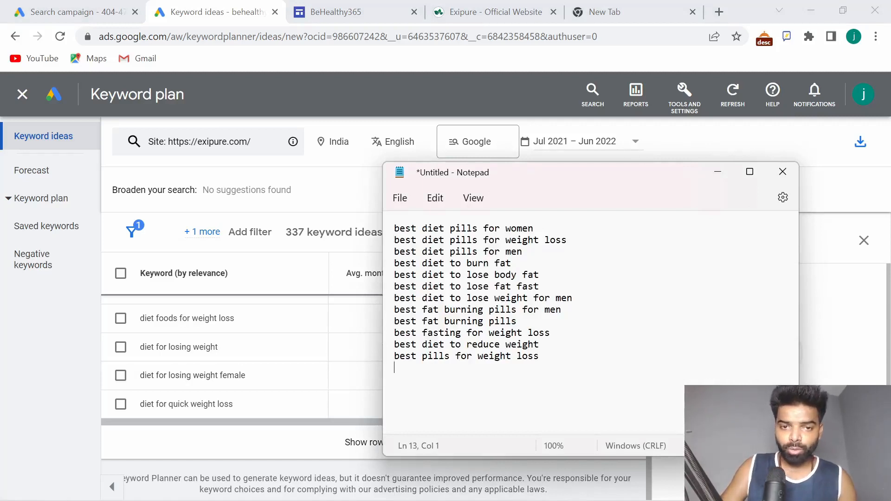
pyautogui.moveTo(399, 229); pyautogui.dragTo(534, 229)
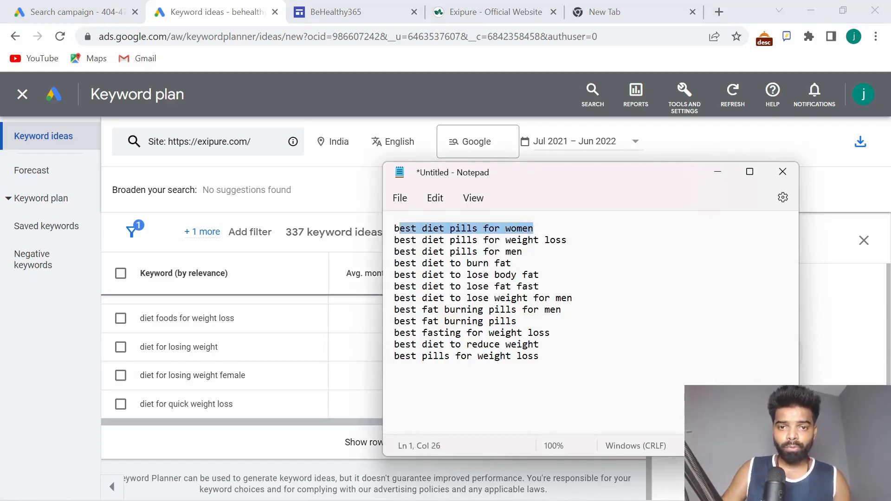
pyautogui.moveTo(416, 240); pyautogui.dragTo(533, 240)
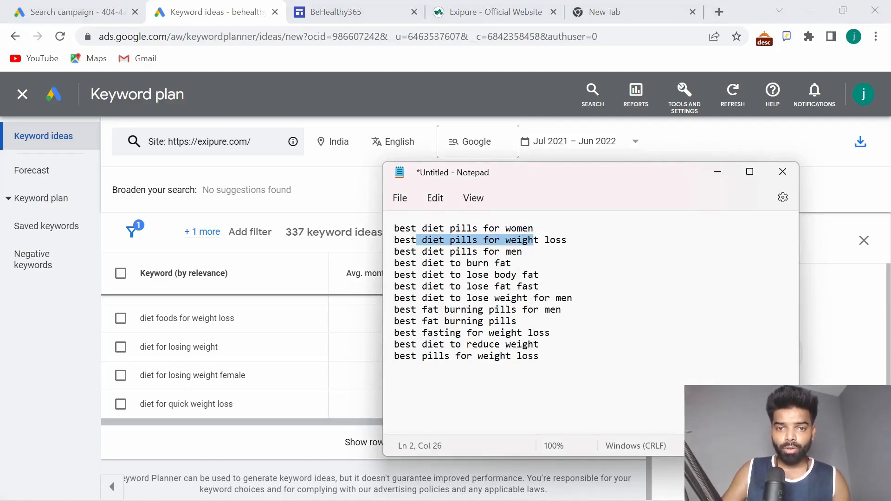
pyautogui.moveTo(416, 251); pyautogui.dragTo(522, 252)
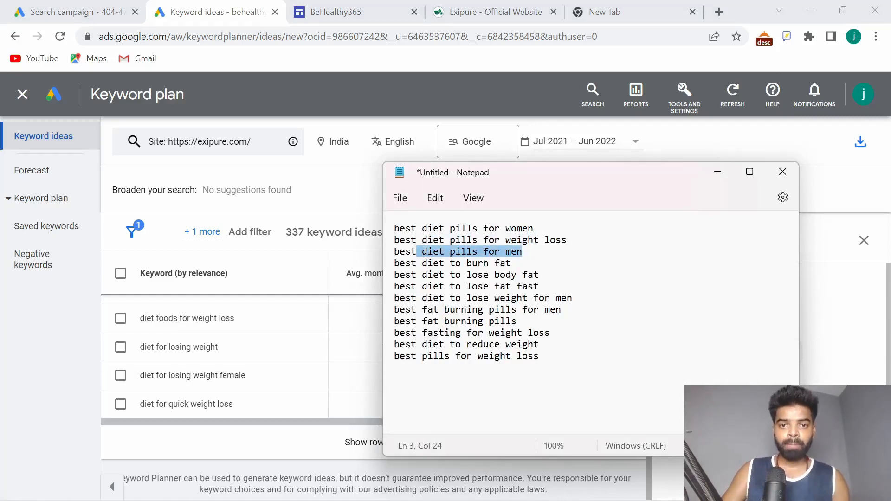
pyautogui.moveTo(399, 263); pyautogui.dragTo(511, 263)
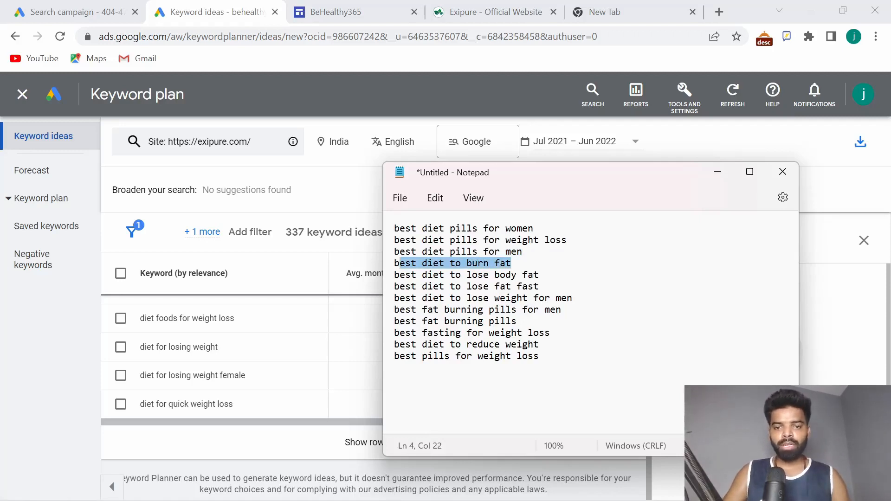
# Try the Notepad keywords from "best diet to burn fat" through "best diet to reduce weight" in the ad group's keyword box, and clear them again.
pyautogui.moveTo(540, 359); pyautogui.dragTo(379, 239)
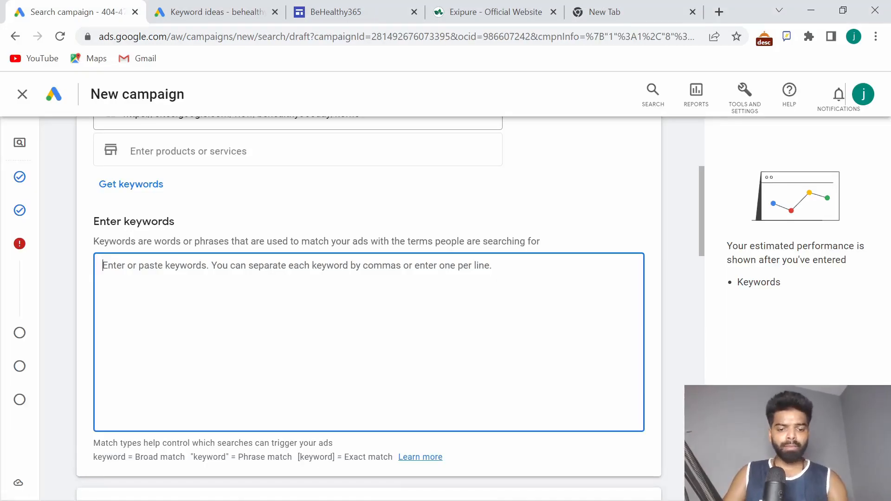
pyautogui.write('best diet to burn fat best diet to lose body fat best diet to lose fat fast best diet to lose weight for men best fat burning pills for men best fat burning pills best fasting for weight loss best diet to reduce weight')
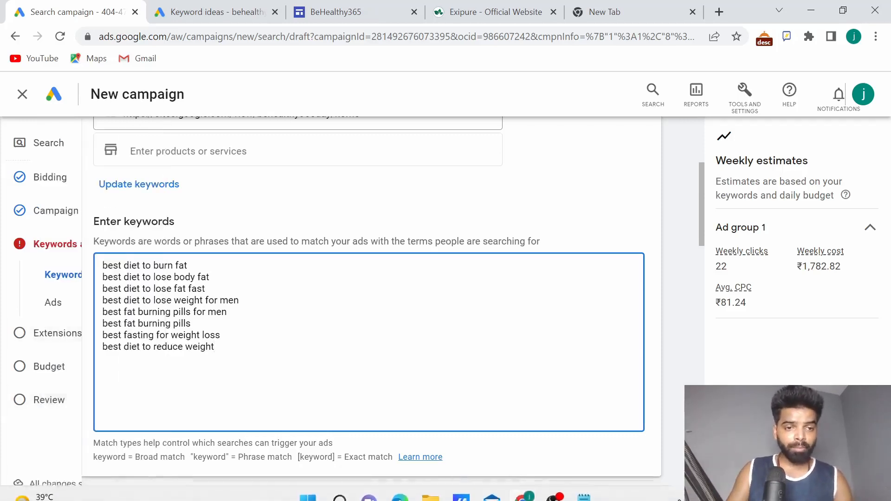
pyautogui.moveTo(214, 347); pyautogui.dragTo(108, 265)
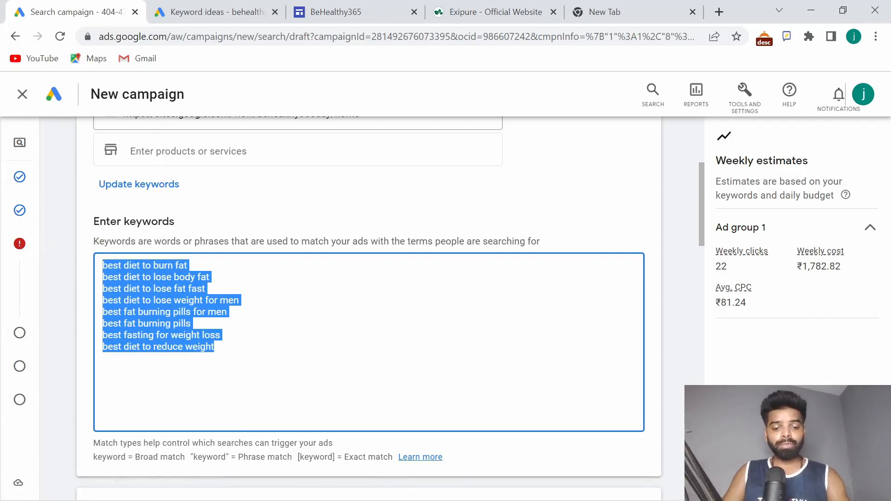
pyautogui.press('BackSpace')
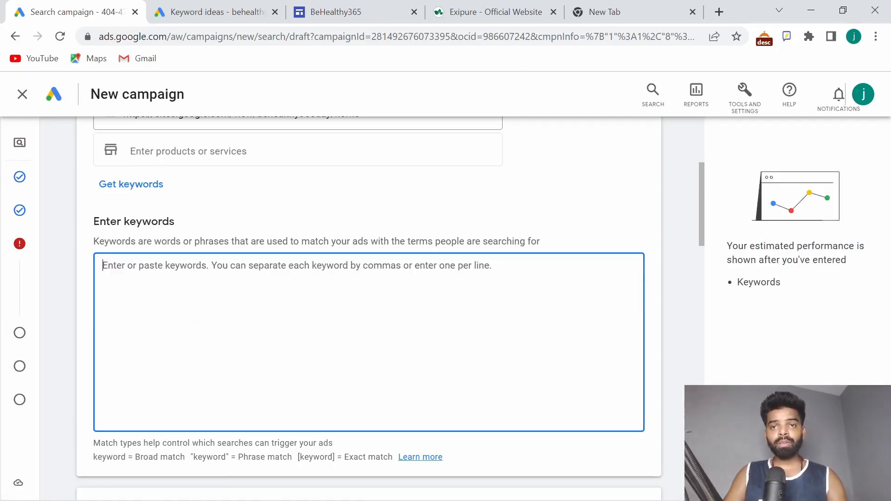
# Search Google for "keyword matching tool" in the spare browser tab and open the keywordmatchtypetool.com result.
pyautogui.hotkey('ctrl', '5')
pyautogui.write('b')
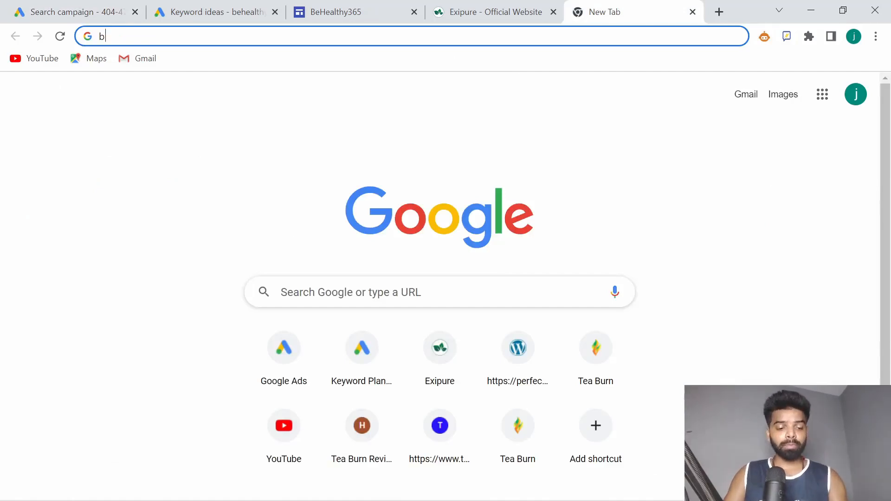
pyautogui.hotkey('ctrl', 'a')
pyautogui.write('keyw')
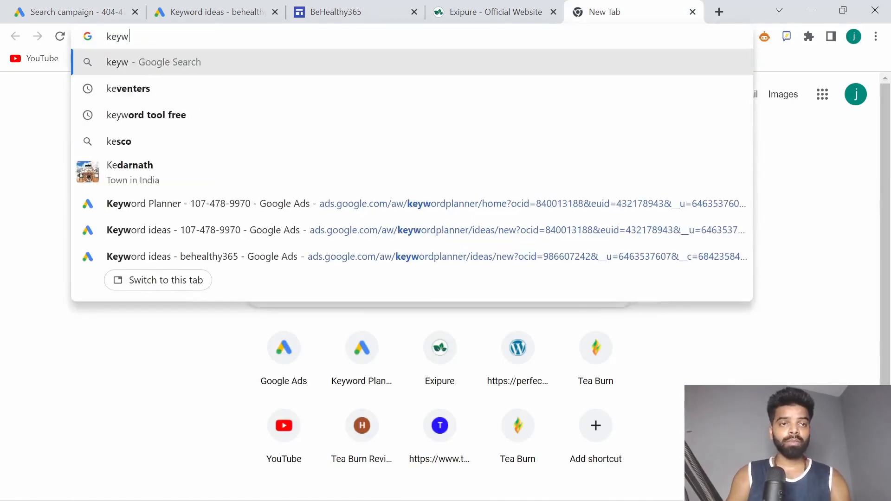
pyautogui.write('ord matchin')
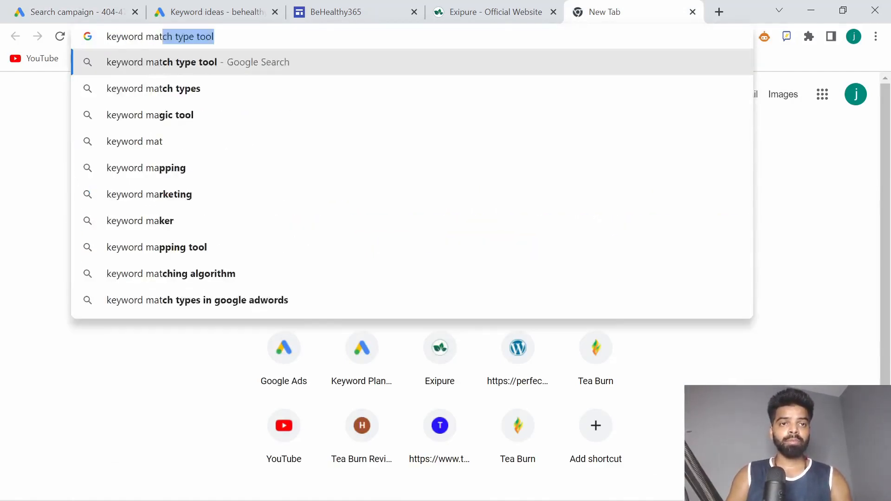
pyautogui.press('Down')
pyautogui.press('Down')
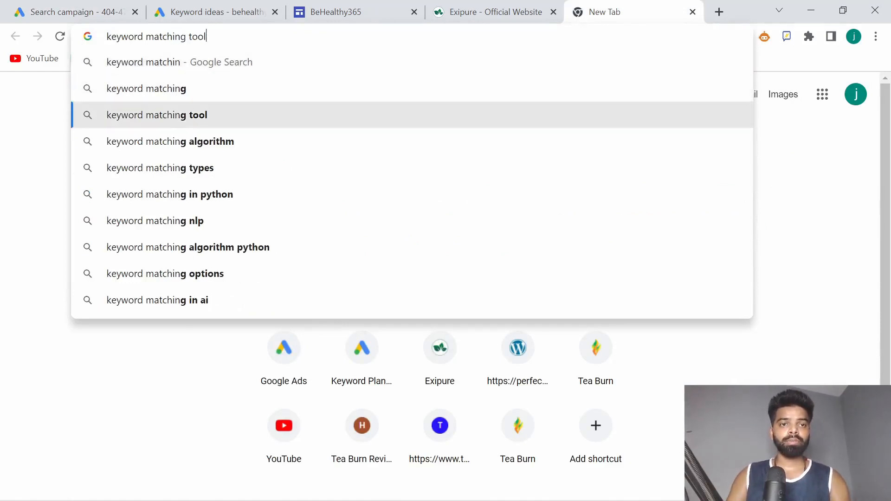
pyautogui.press('Return')
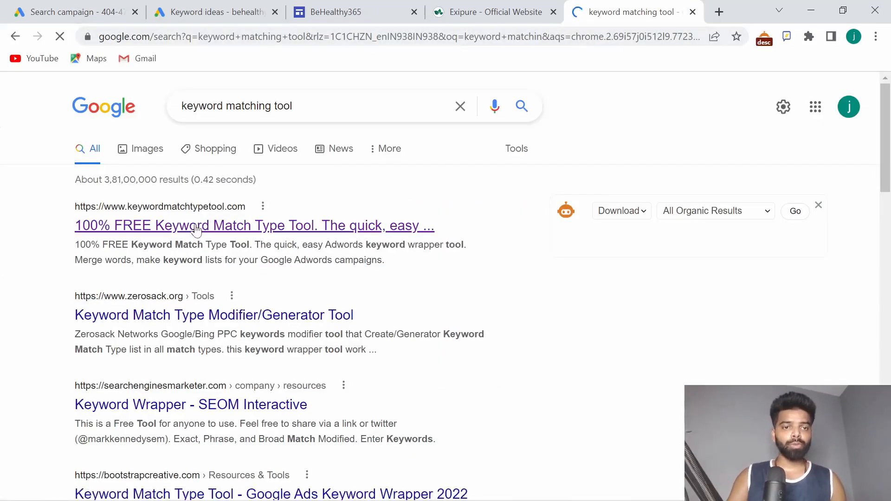
pyautogui.click(197, 227)
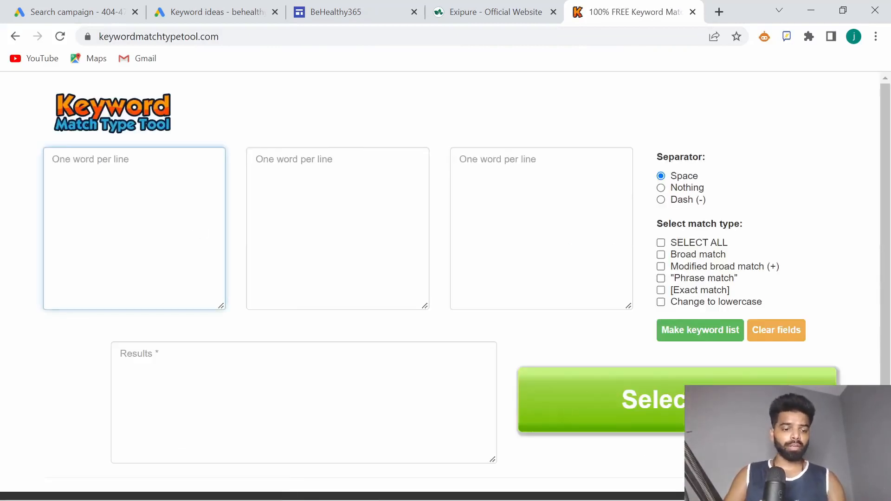
# Enter the keywords "best diet to burn fat" through "best diet to reduce weight", generate their phrase-match list, and copy the results.
pyautogui.write('best diet to burn fat best diet to lose body fat best diet to lose fat fast best diet to lose weight for men best fat burning pills for men best fat burning pills best fasting for weight loss best diet to reduce weight')
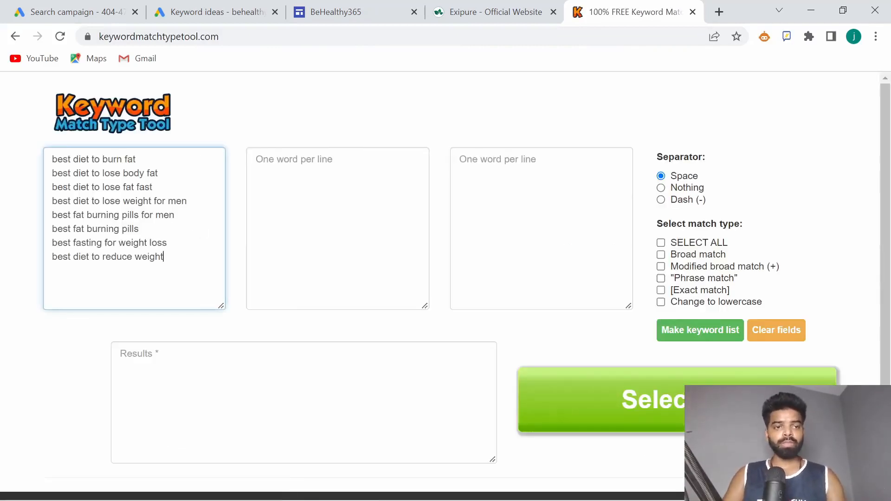
pyautogui.click(661, 278)
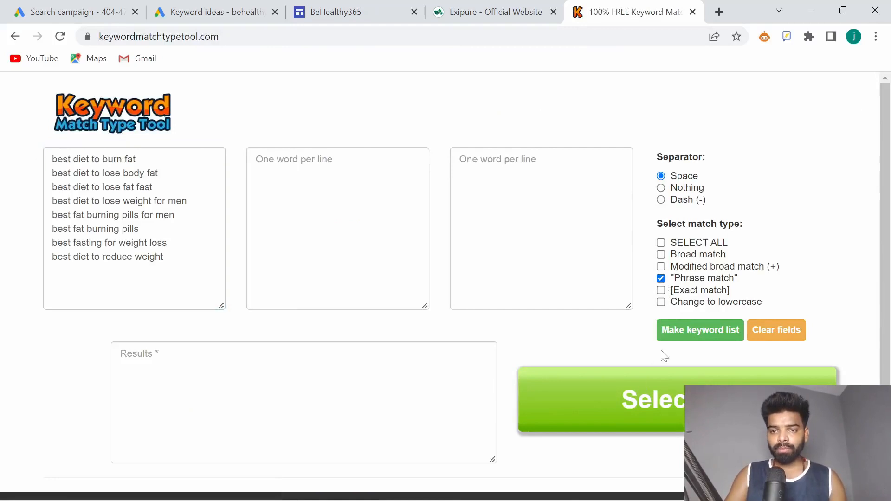
pyautogui.click(677, 331)
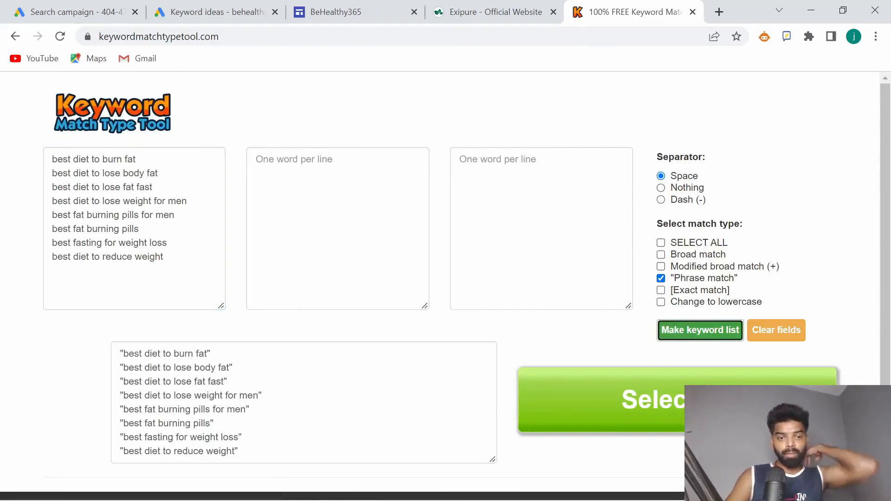
pyautogui.scroll(-2, 325, 325)
pyautogui.click(118, 289)
pyautogui.hotkey('ctrl', 'c')
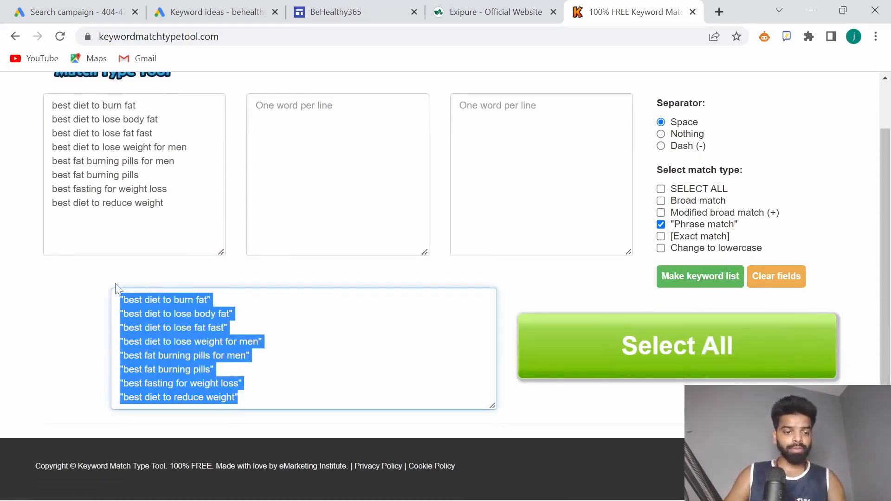
# Return to the Google Ads campaign draft and paste the copied phrase-match keywords into the ad group's keyword box.
pyautogui.hotkey('alt', 'Tab')
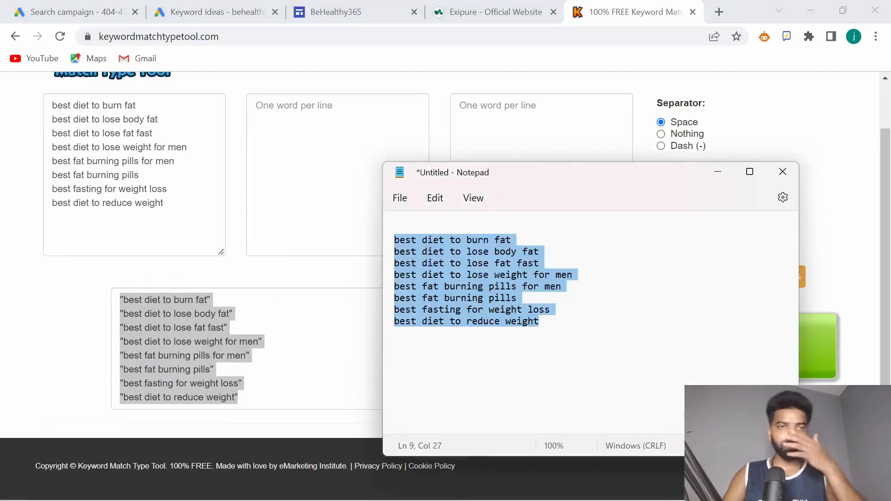
pyautogui.click(188, 12)
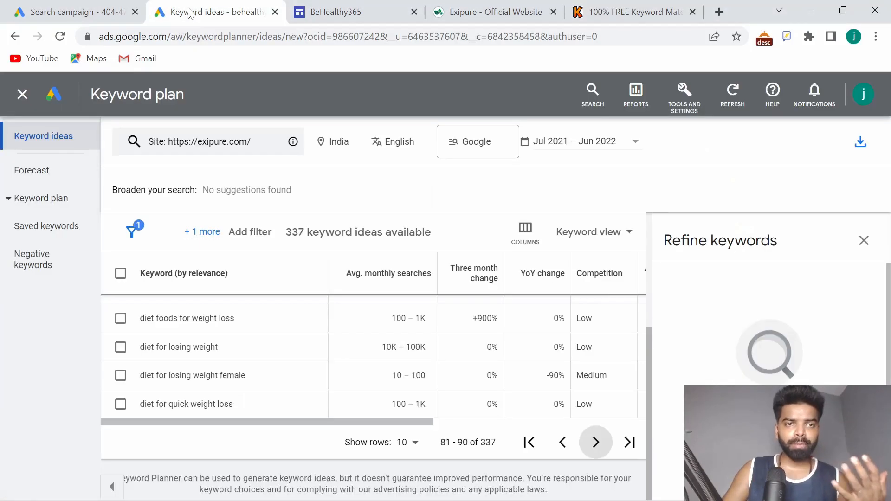
pyautogui.click(76, 8)
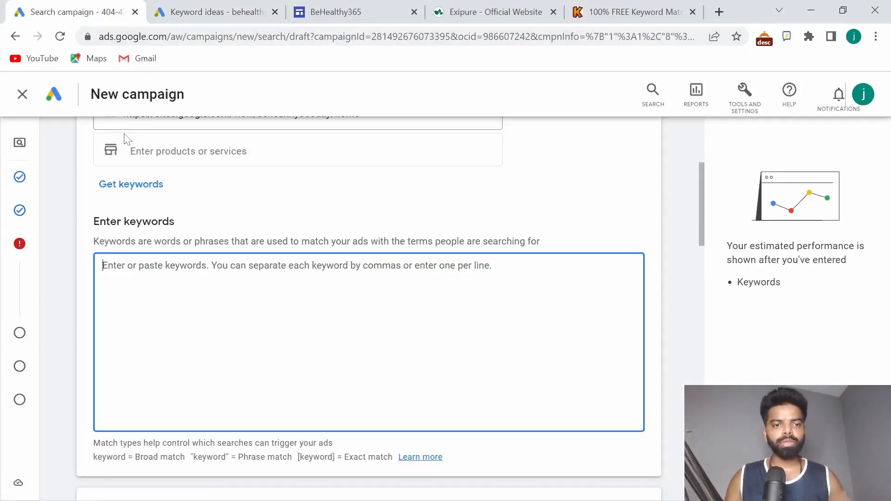
pyautogui.hotkey('ctrl', 'v')
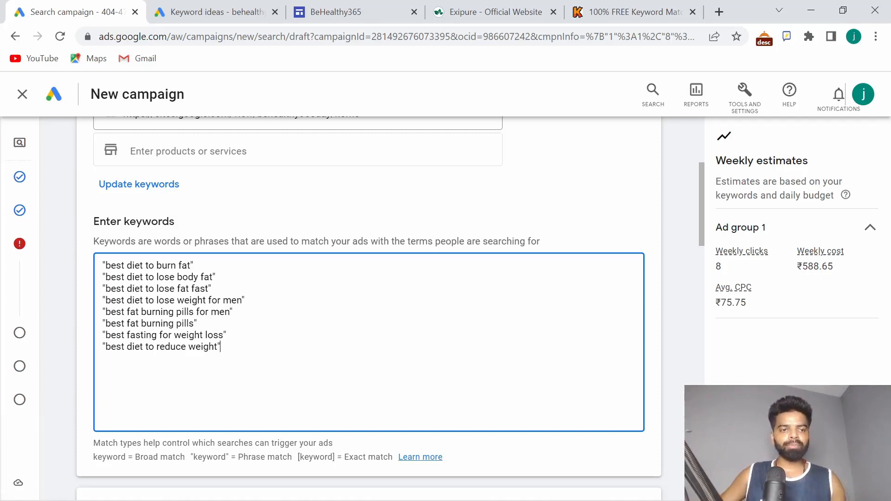
pyautogui.scroll(-6, 238, 392)
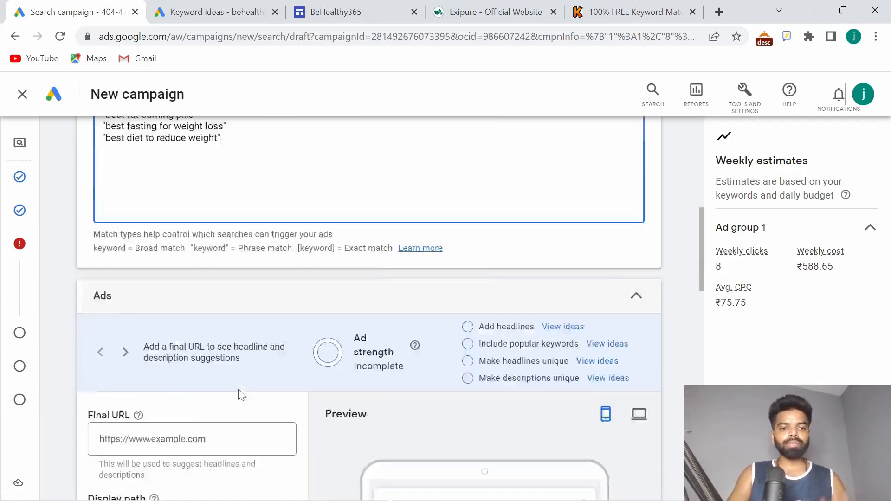
pyautogui.click(170, 333)
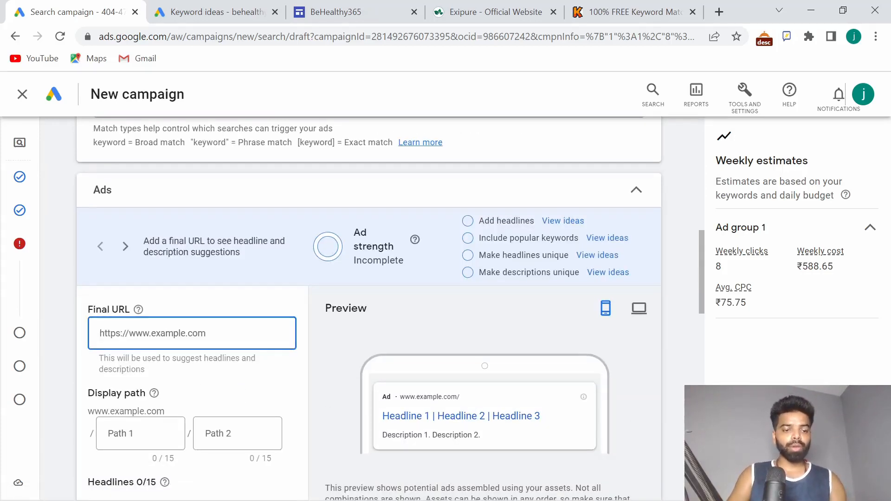
pyautogui.scroll(5, 278, 279)
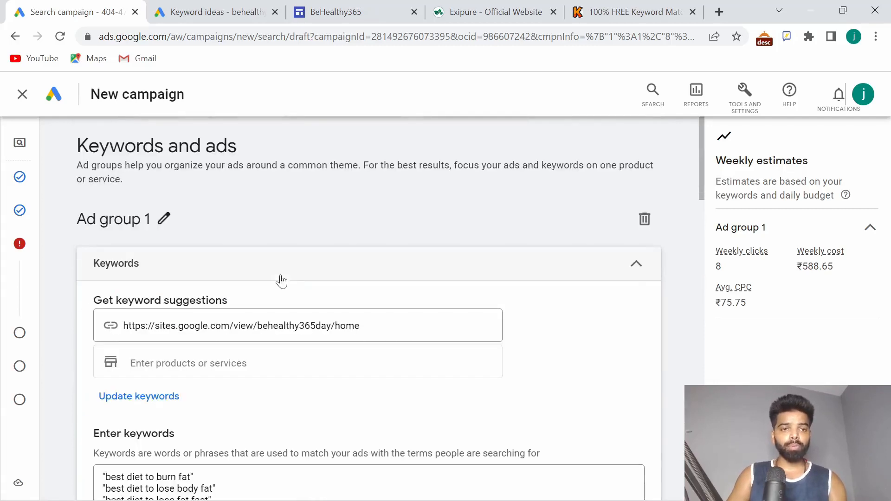
pyautogui.moveTo(360, 325); pyautogui.dragTo(122, 320)
pyautogui.hotkey('ctrl', 'c')
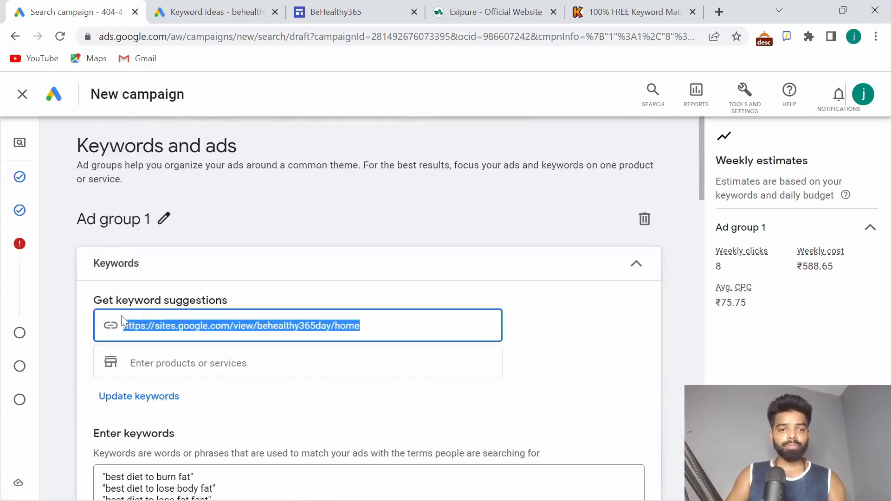
pyautogui.scroll(-6, 233, 392)
pyautogui.click(100, 336)
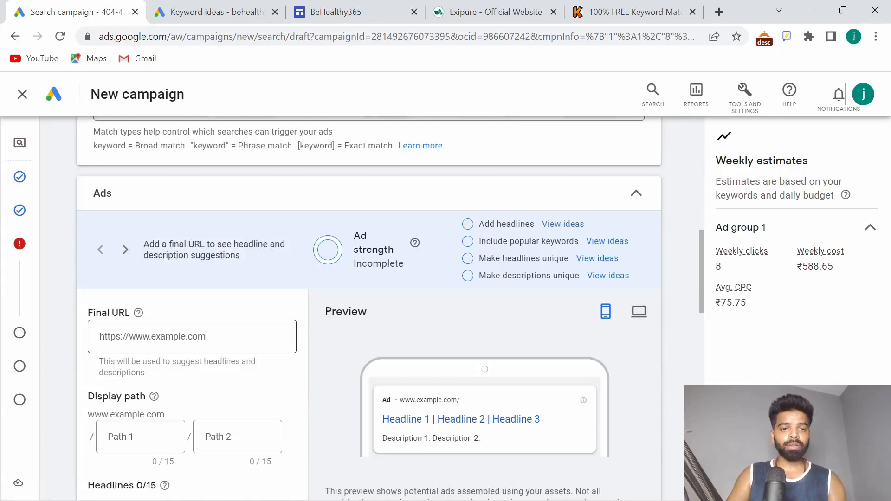
pyautogui.hotkey('ctrl', 'v')
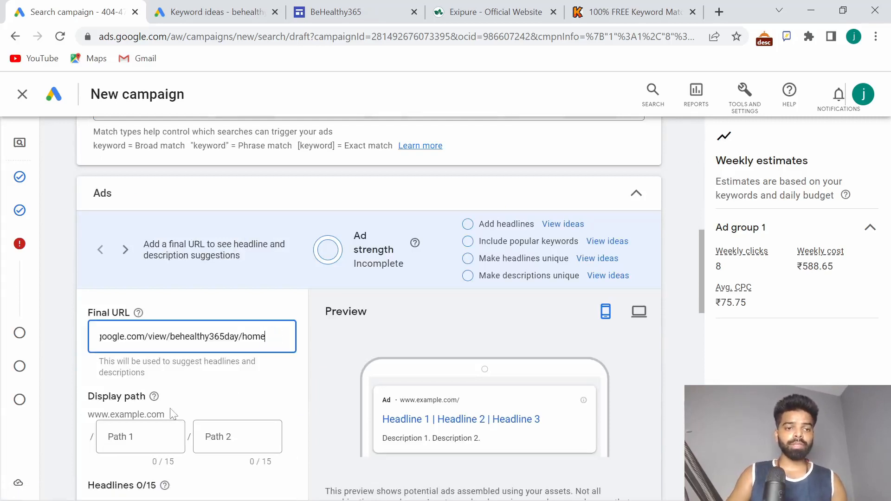
# Enter "exipure" as the first part of the ad's display path.
pyautogui.click(139, 436)
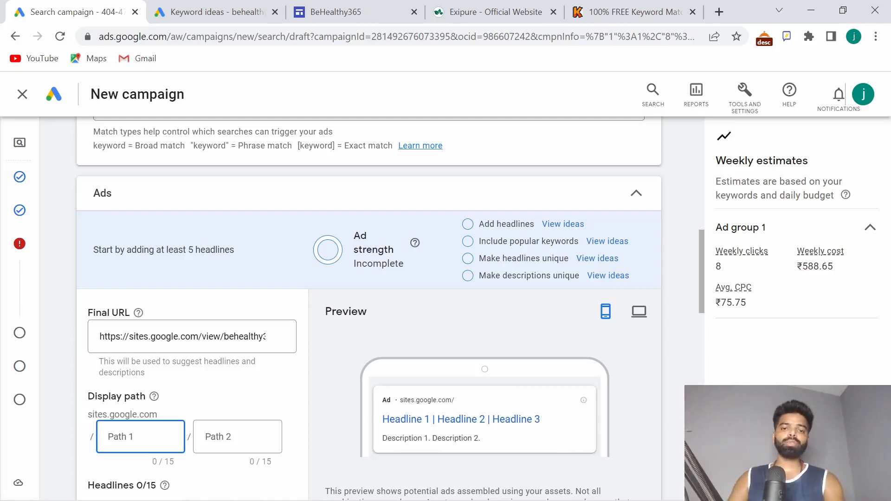
pyautogui.scroll(-2, 146, 451)
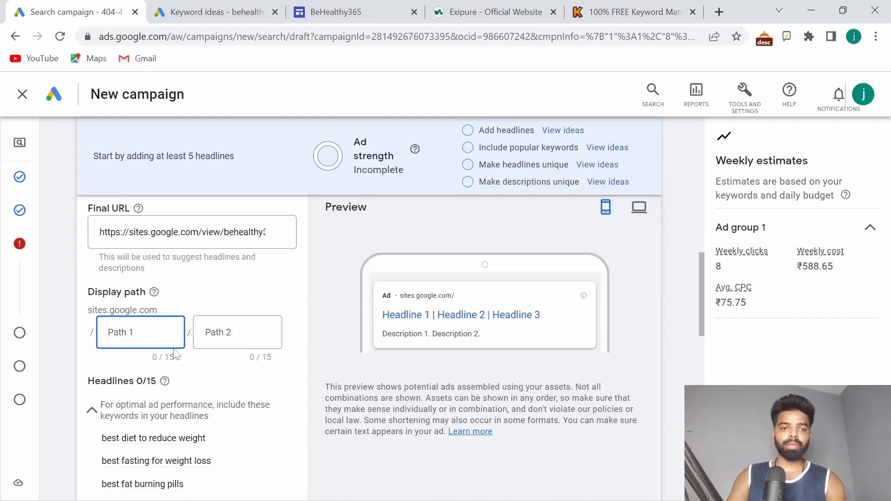
pyautogui.write('exipure')
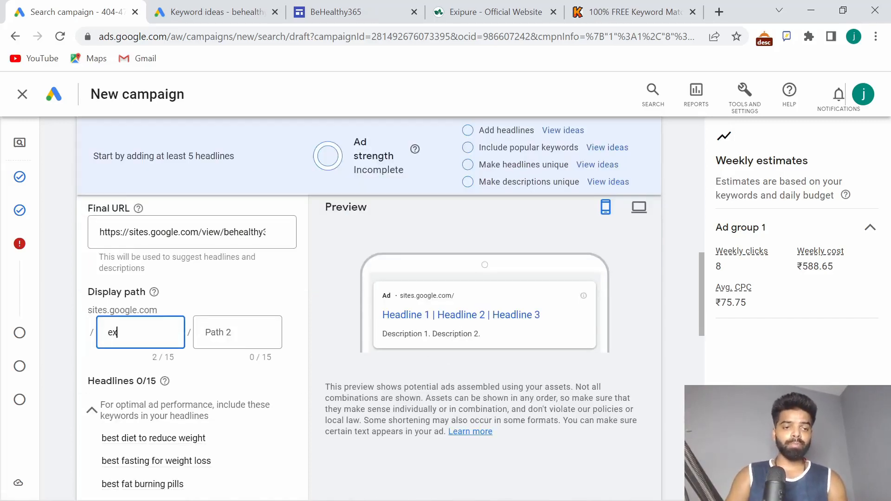
pyautogui.click(241, 343)
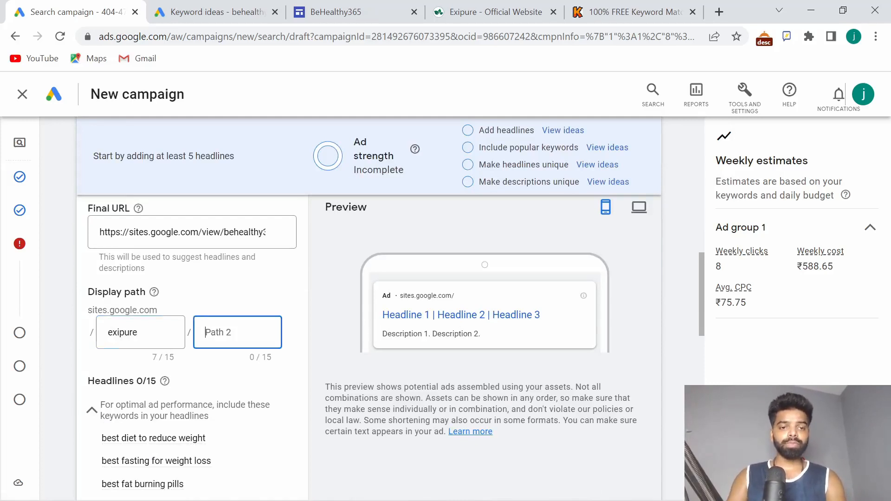
# Replace the first part of the ad's display path with "complete-review".
pyautogui.moveTo(142, 333); pyautogui.dragTo(86, 337)
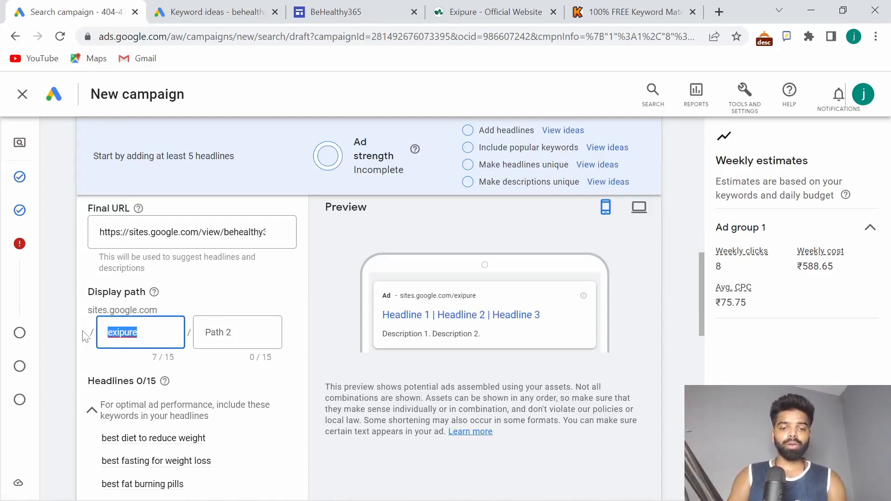
pyautogui.write('offer')
pyautogui.press('BackSpace')
pyautogui.press('BackSpace')
pyautogui.press('BackSpace')
pyautogui.press('BackSpace')
pyautogui.press('BackSpace')
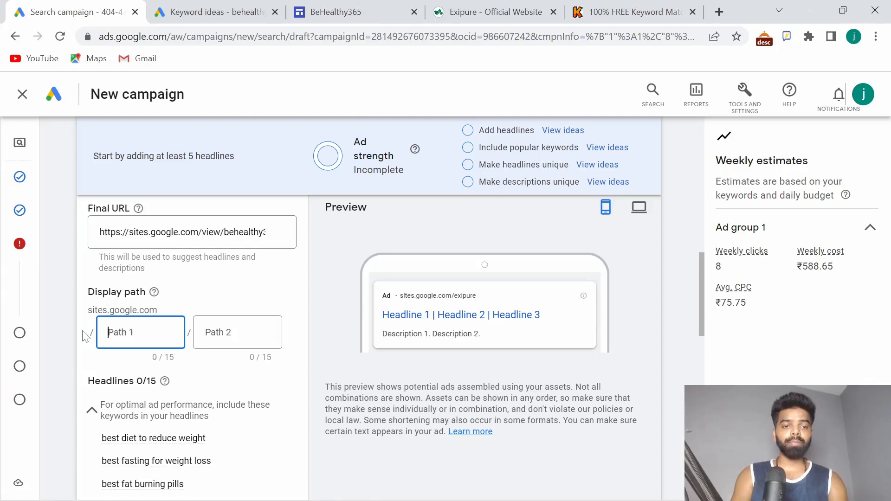
pyautogui.write('complete-review')
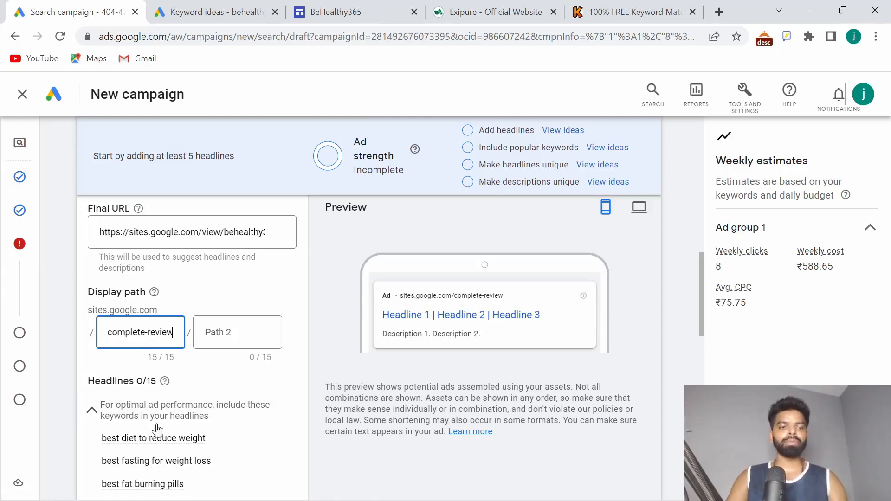
# Enter "Exipure Review 2022" as the ad's first headline.
pyautogui.scroll(-5, 190, 355)
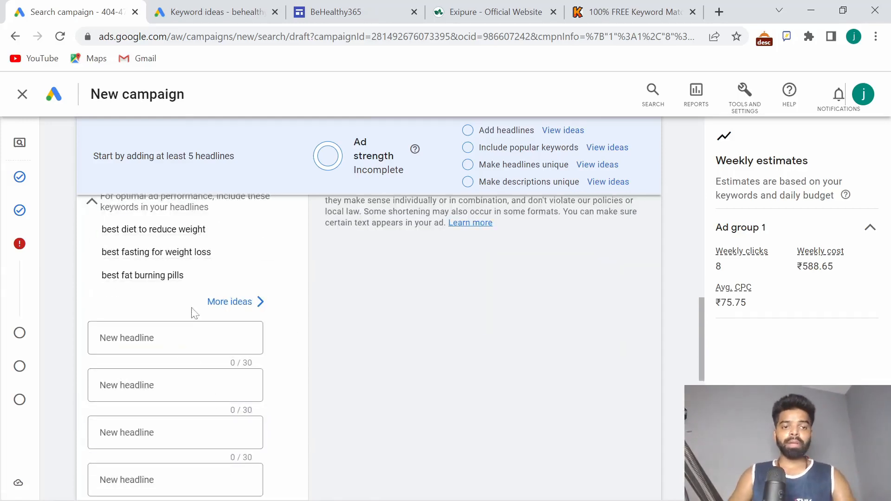
pyautogui.scroll(5, 193, 314)
pyautogui.scroll(-7, 194, 313)
pyautogui.click(156, 227)
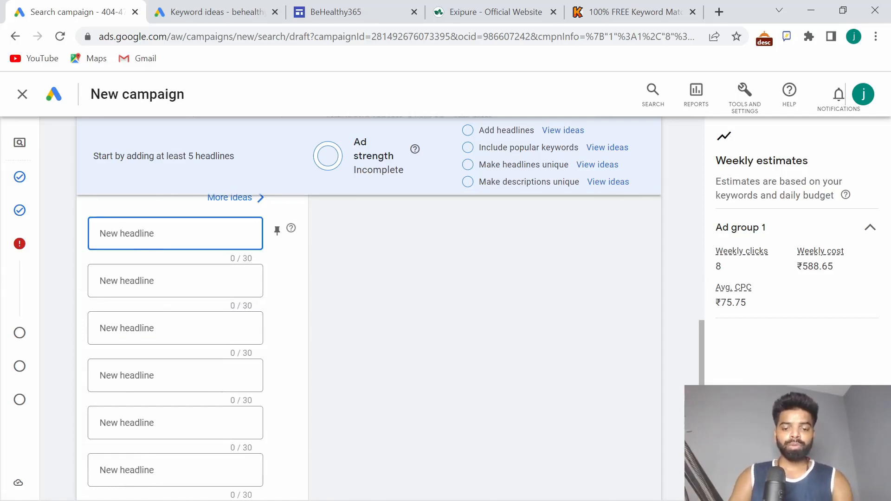
pyautogui.scroll(2, 144, 249)
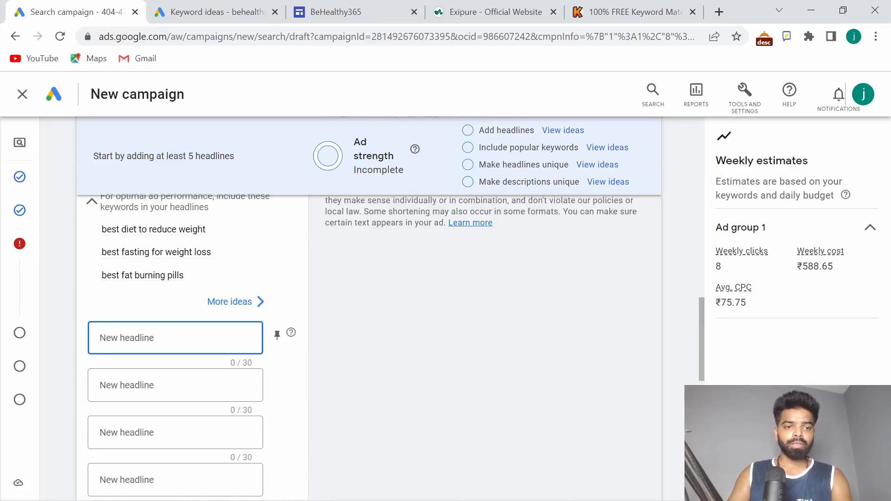
pyautogui.write('Exipure')
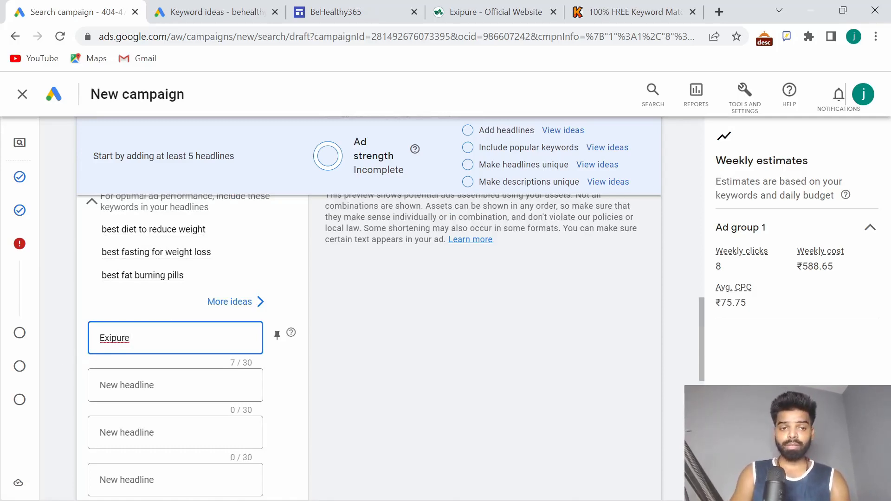
pyautogui.write(' Review')
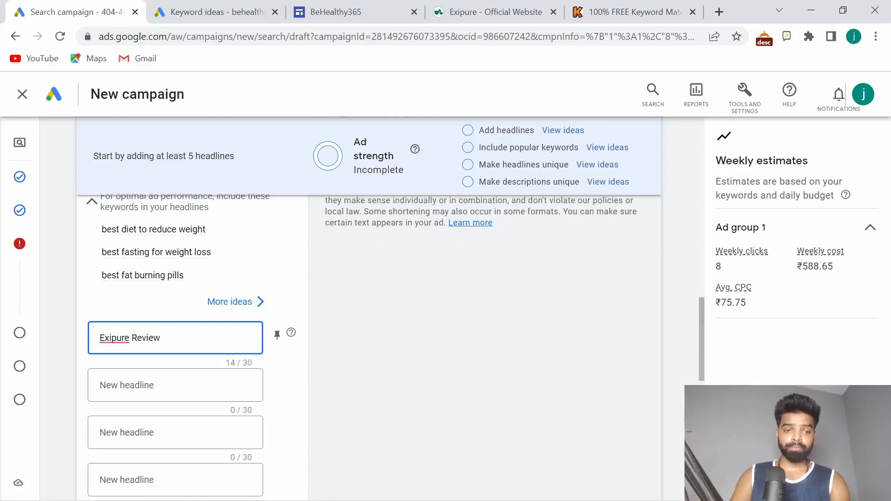
pyautogui.write(' 2022')
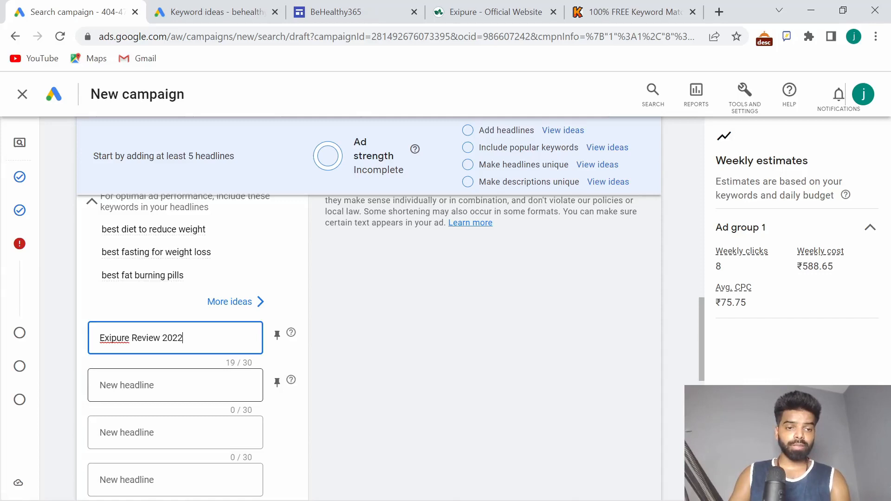
# Enter "Best Fat Burning Supplement" as the ad's second headline.
pyautogui.click(99, 393)
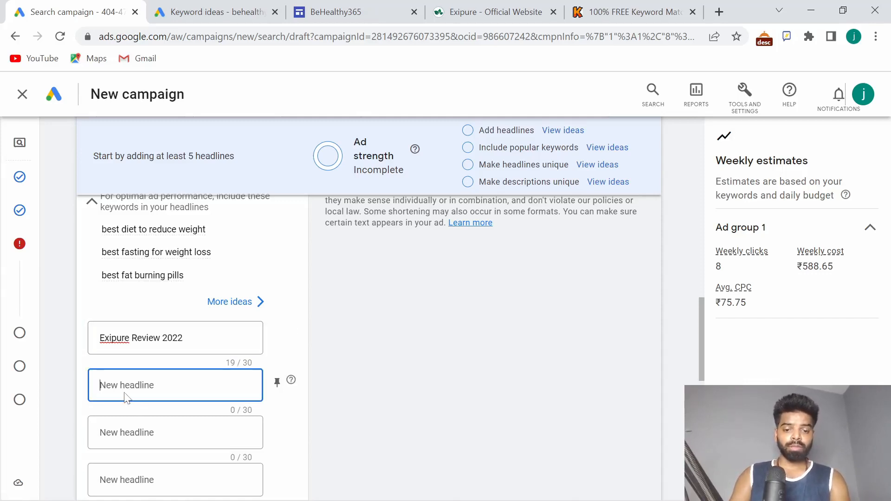
pyautogui.write('best')
pyautogui.press('BackSpace')
pyautogui.press('BackSpace')
pyautogui.press('BackSpace')
pyautogui.press('BackSpace')
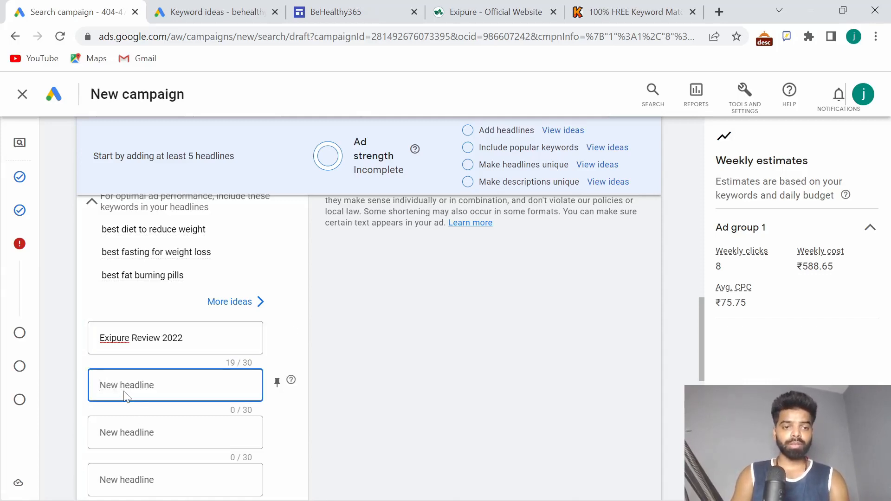
pyautogui.write('Best Fat Burning Supplement')
pyautogui.press('Tab')
# Try "No.1 Supplement for Weight Loss" as the ad's third headline and clear it again.
pyautogui.write('No.')
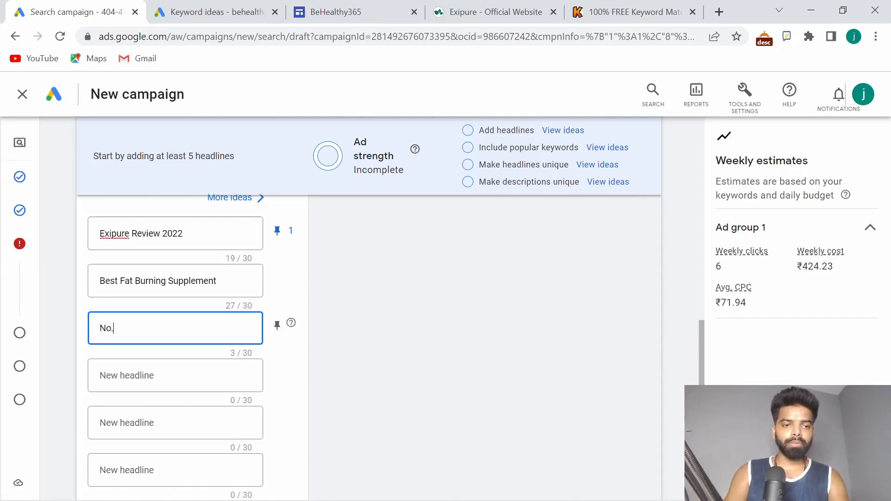
pyautogui.write('1 S')
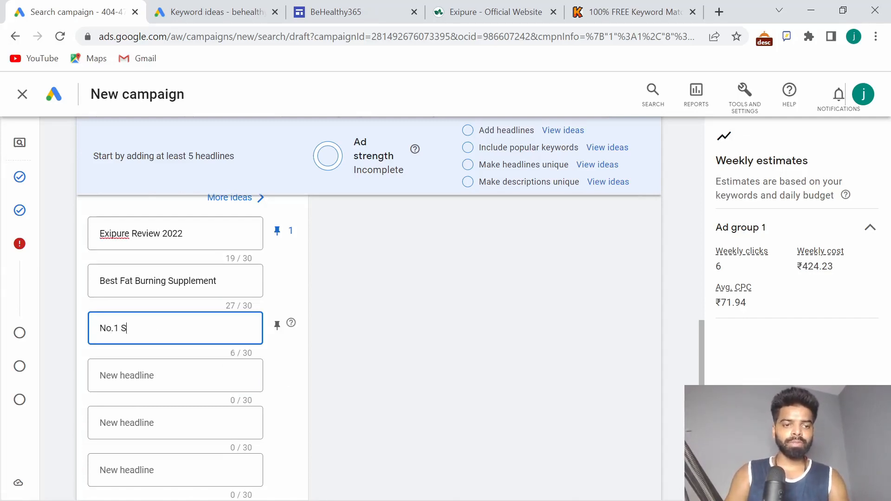
pyautogui.write('uppleme')
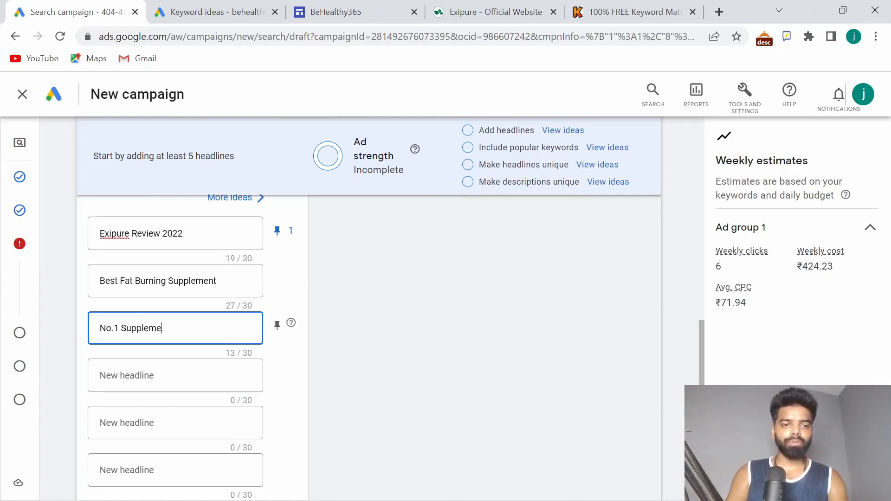
pyautogui.write('nt for We')
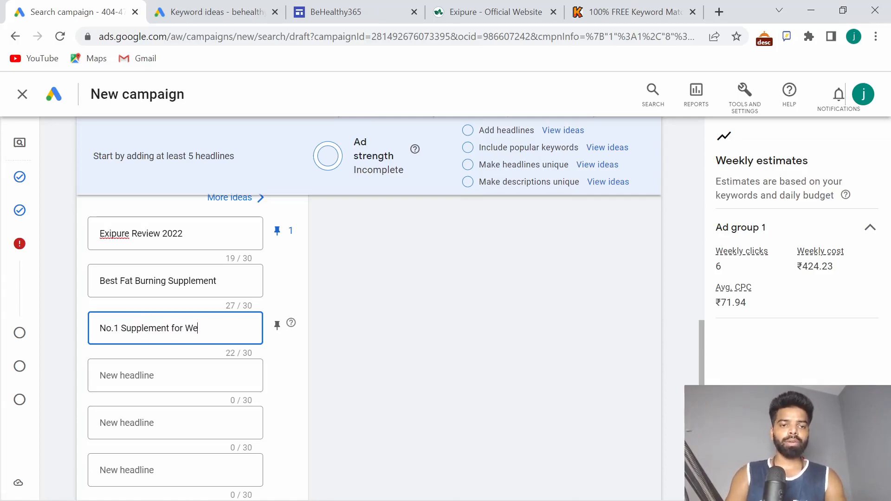
pyautogui.write('digh')
pyautogui.press('BackSpace')
pyautogui.press('BackSpace')
pyautogui.press('BackSpace')
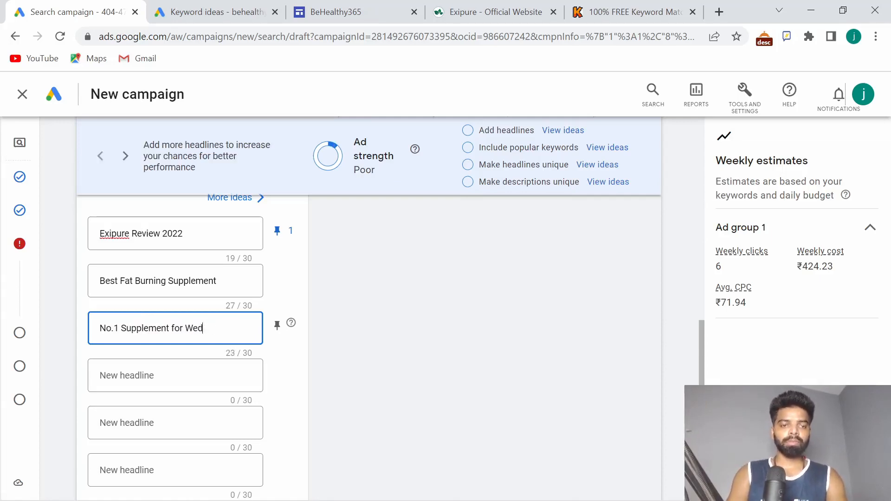
pyautogui.press('BackSpace')
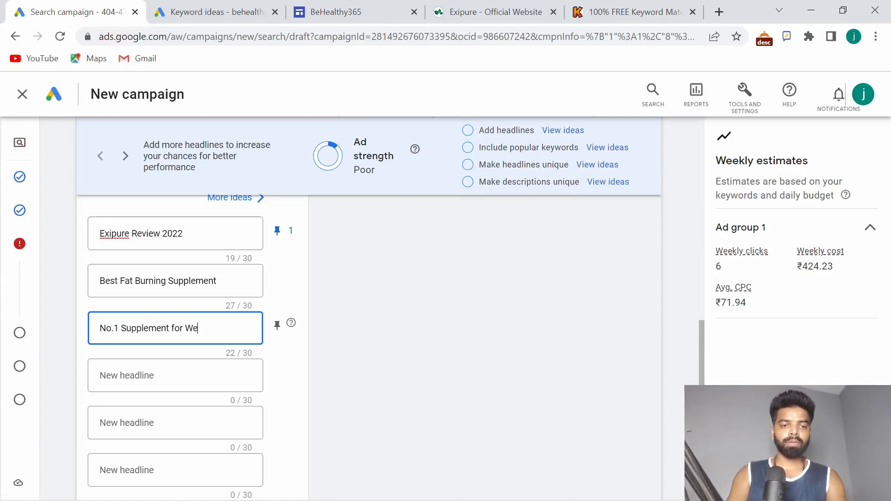
pyautogui.write('ight Lo')
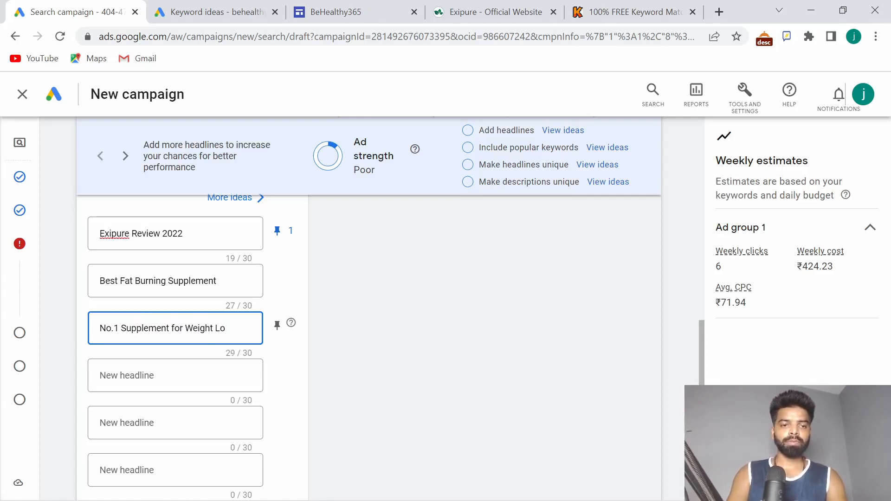
pyautogui.write('ss')
pyautogui.press('BackSpace')
pyautogui.press('BackSpace')
pyautogui.press('BackSpace')
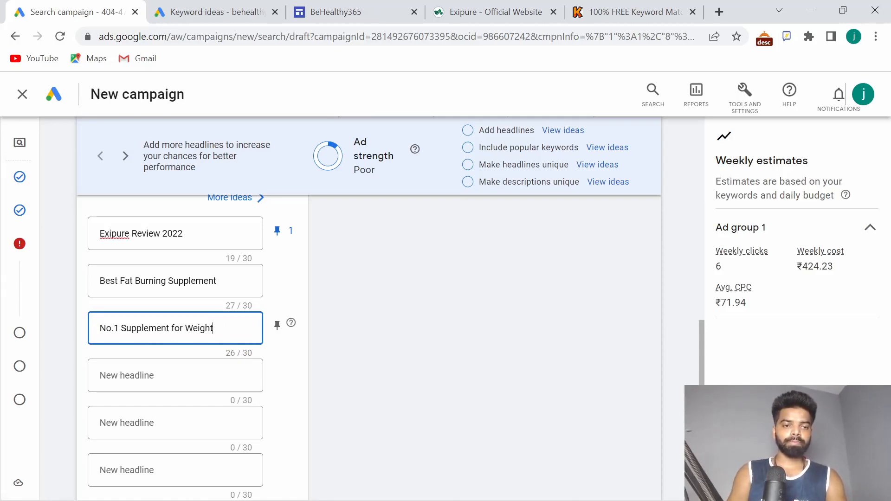
pyautogui.press('BackSpace')
pyautogui.press('BackSpace')
pyautogui.press('BackSpace')
pyautogui.press('BackSpace')
pyautogui.press('BackSpace')
pyautogui.press('BackSpace')
pyautogui.press('BackSpace')
pyautogui.press('BackSpace')
pyautogui.press('BackSpace')
pyautogui.press('BackSpace')
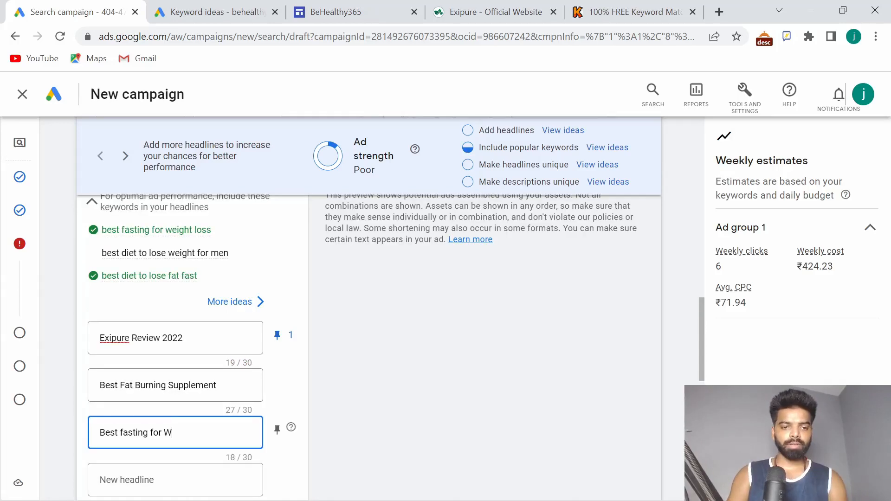
# Complete the third headline so that it reads "Best fasting for Weight Loss".
pyautogui.write('eight')
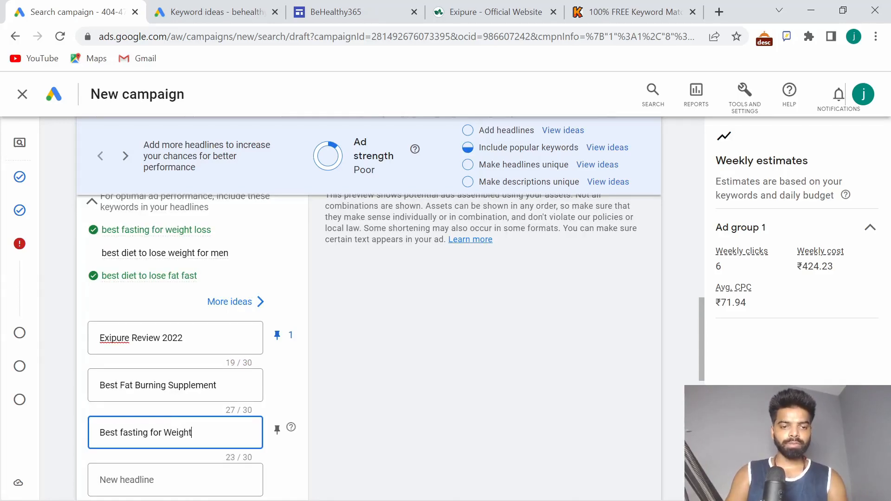
pyautogui.write('Loss')
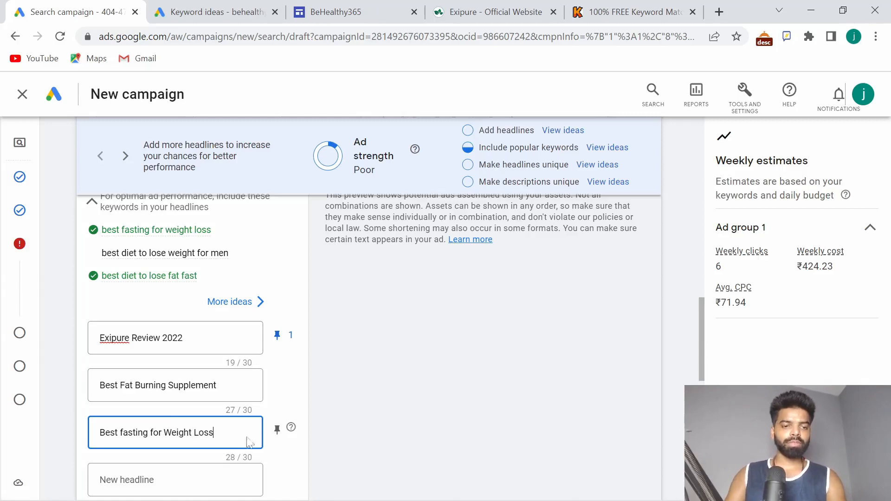
pyautogui.scroll(-5, 260, 401)
pyautogui.scroll(2, 180, 298)
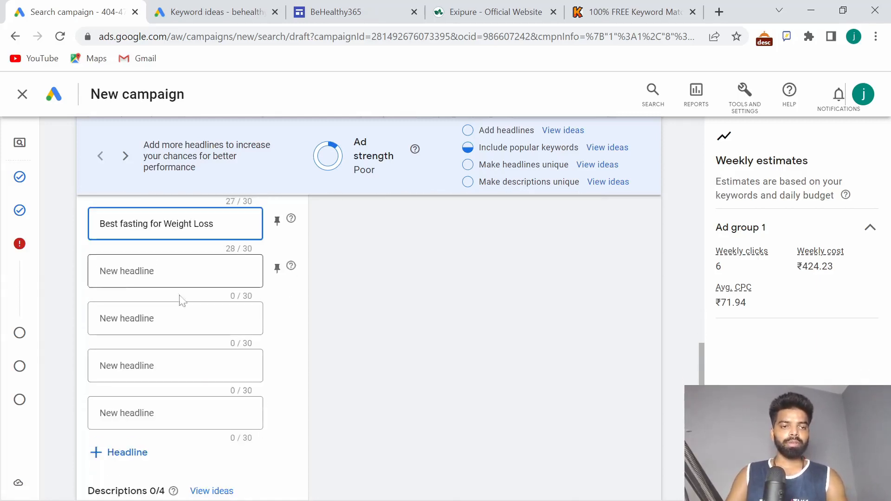
pyautogui.scroll(4, 146, 301)
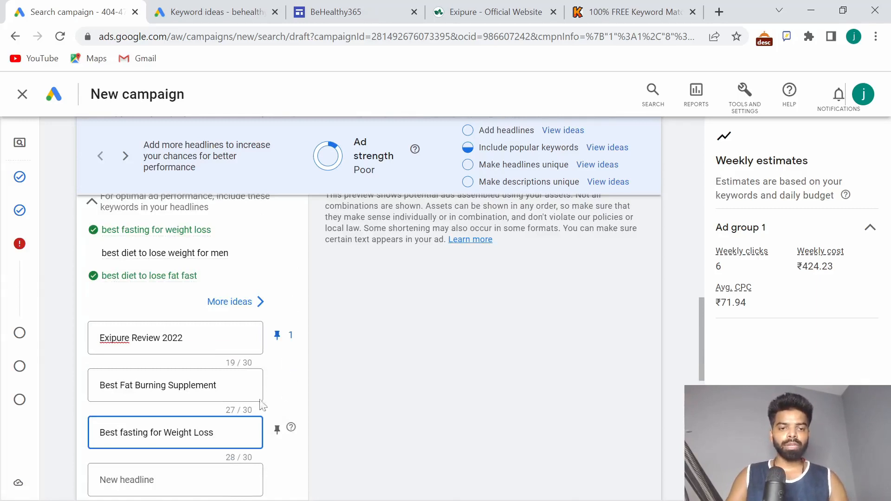
# Enter "Read Before Buying This" as the fifth headline and pin it to show only in position 3.
pyautogui.scroll(-2, 260, 388)
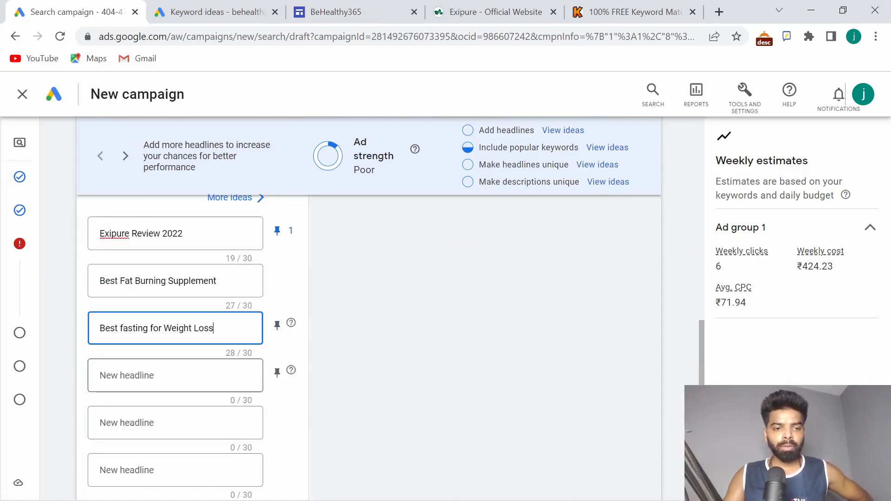
pyautogui.click(175, 422)
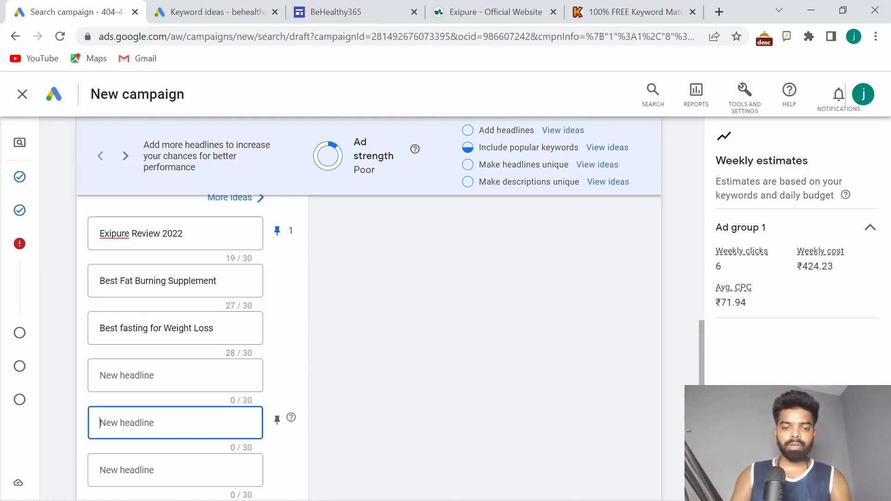
pyautogui.write('Read Before Byy')
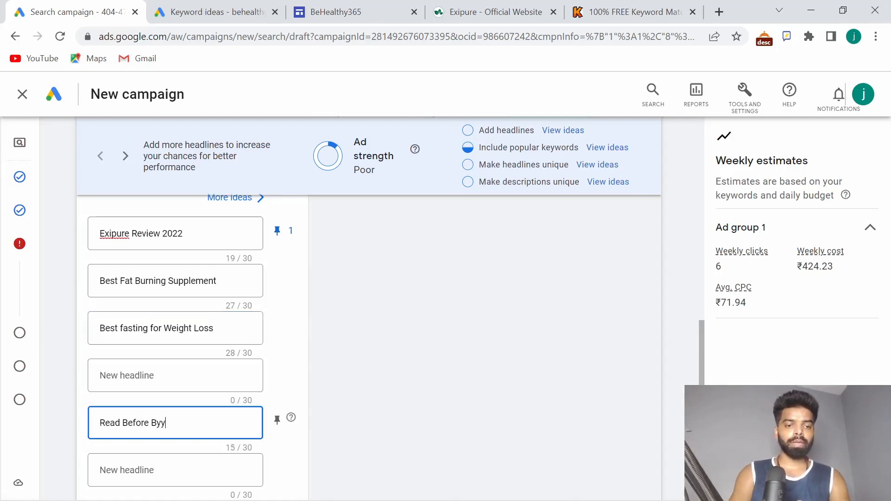
pyautogui.press('BackSpace')
pyautogui.press('BackSpace')
pyautogui.write('uy')
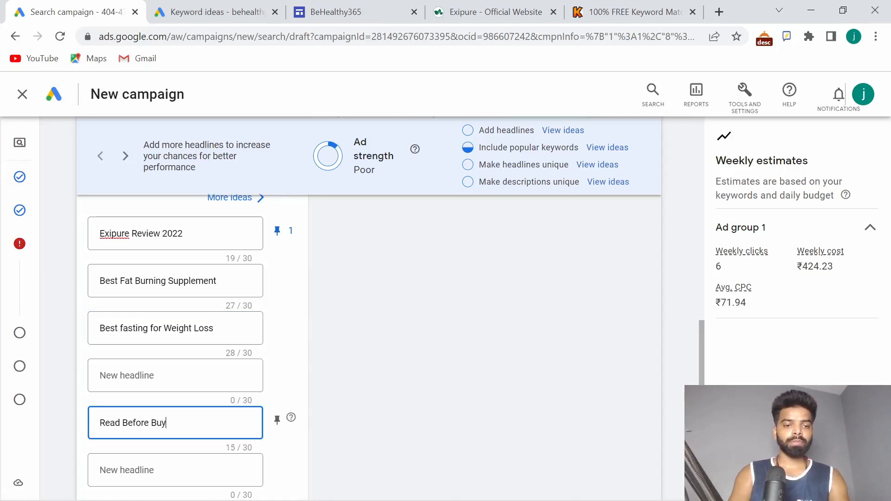
pyautogui.write('ing This')
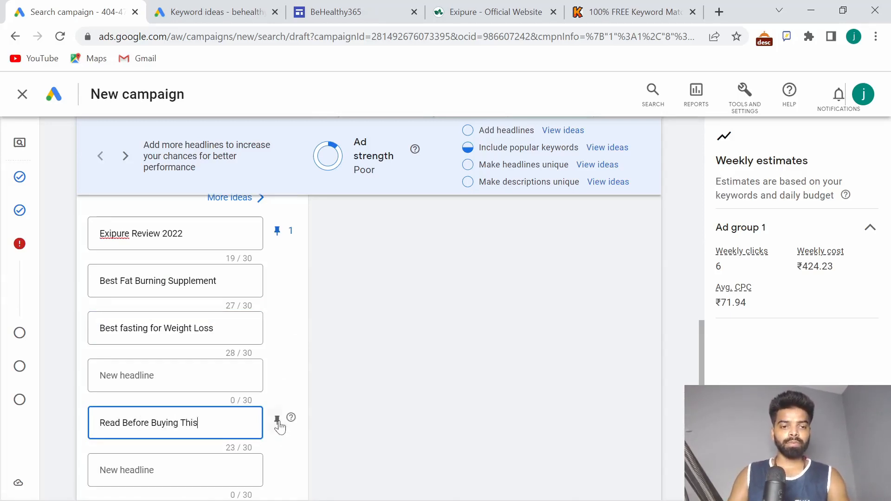
pyautogui.click(278, 424)
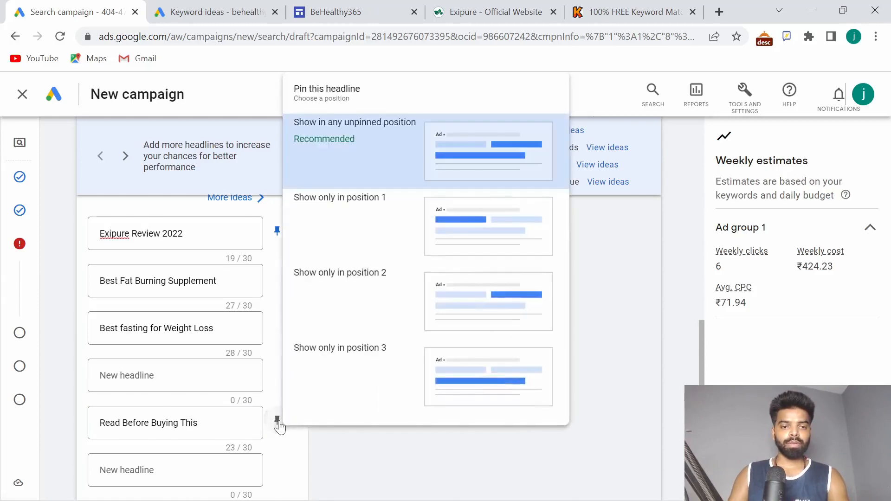
pyautogui.click(480, 385)
# Enter "Read Complete Review" as the ad's fourth headline and pin it to show only in position 3.
pyautogui.click(174, 375)
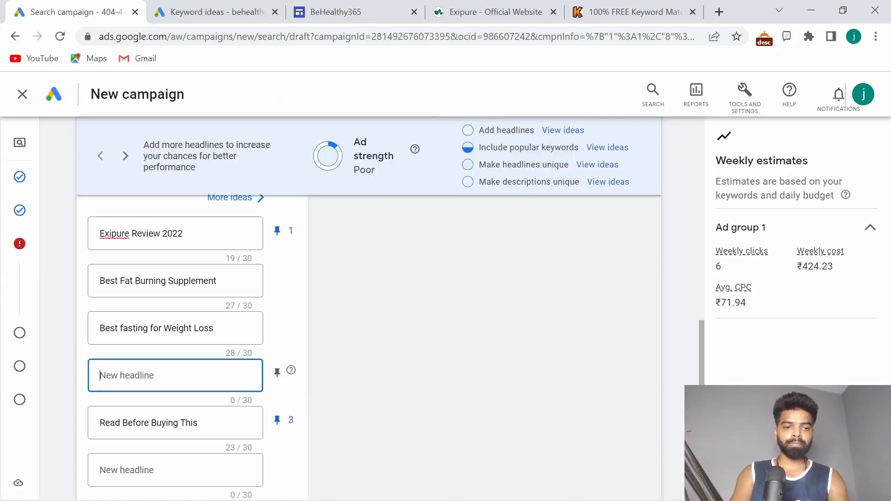
pyautogui.write('Read Complete Review')
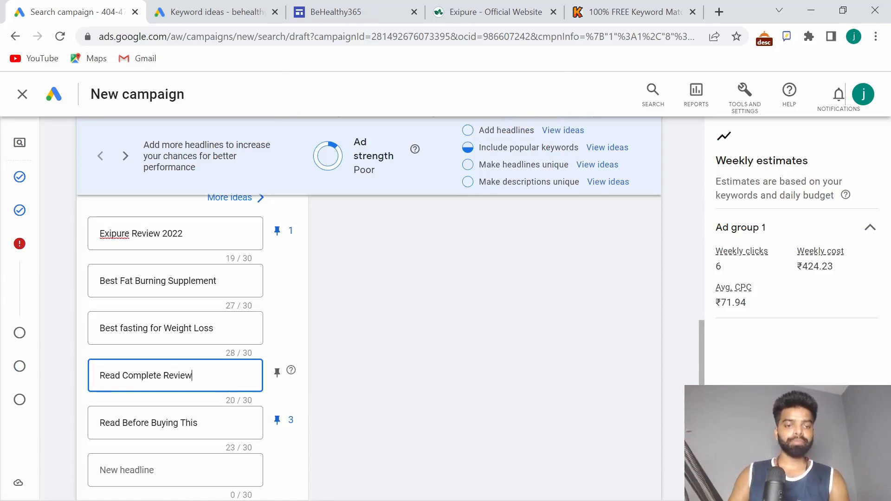
pyautogui.click(277, 372)
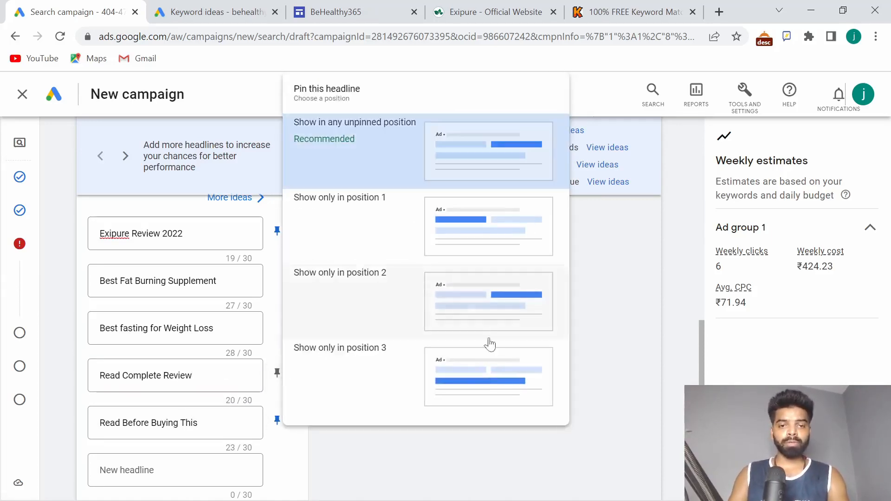
pyautogui.click(462, 370)
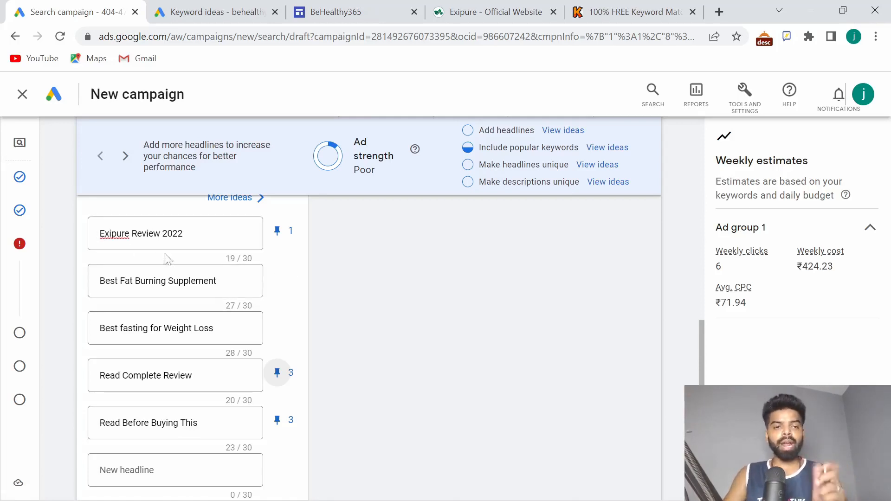
# Review the keyword list and ad preview, and examine the ideas for unique headlines with all call to action phrases expanded.
pyautogui.scroll(-7, 285, 353)
pyautogui.scroll(4, 288, 359)
pyautogui.scroll(10, 288, 360)
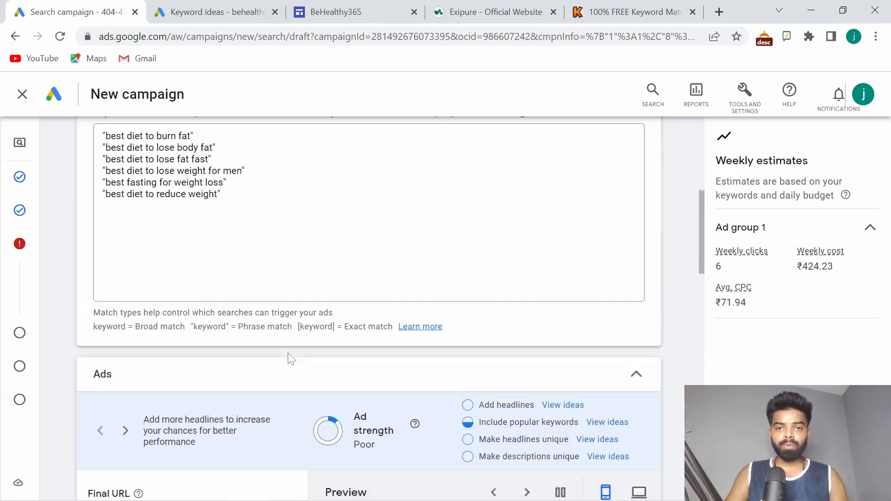
pyautogui.scroll(-4, 302, 354)
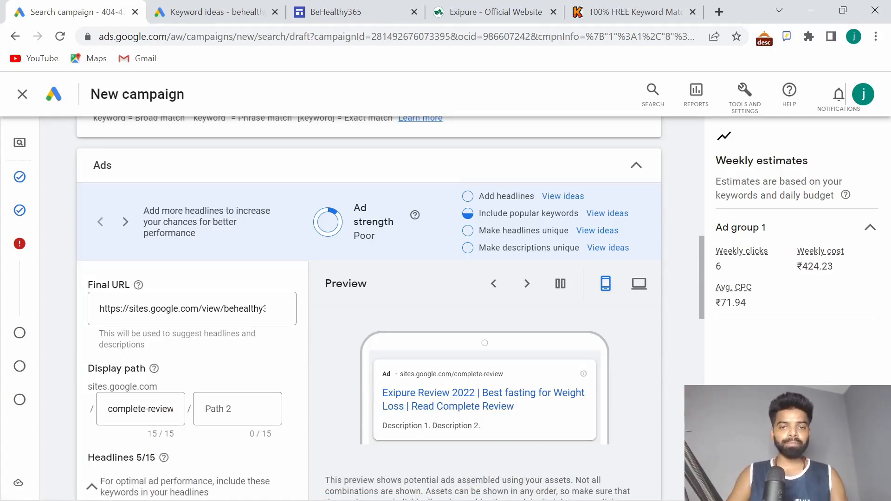
pyautogui.scroll(2, 369, 388)
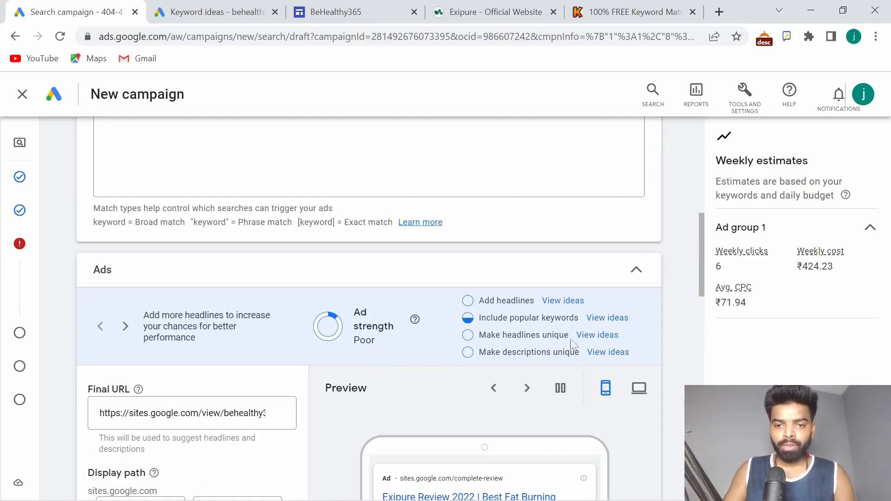
pyautogui.click(597, 334)
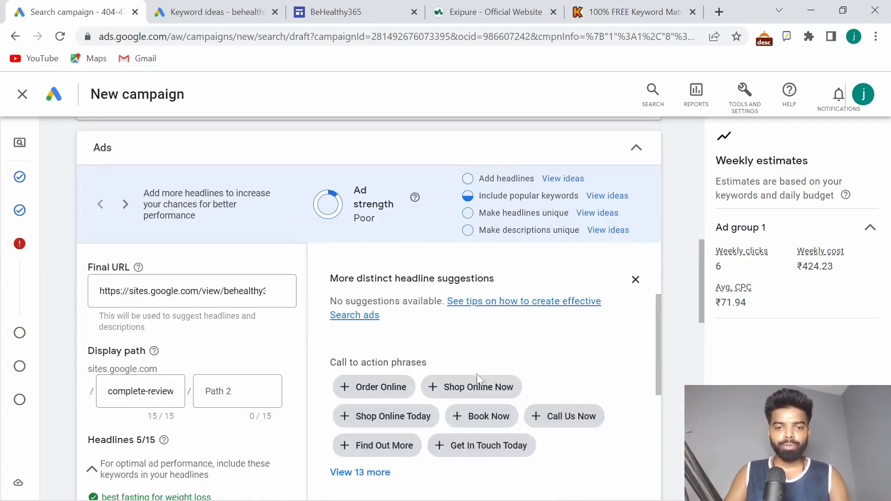
pyautogui.scroll(-2, 477, 374)
pyautogui.click(474, 351)
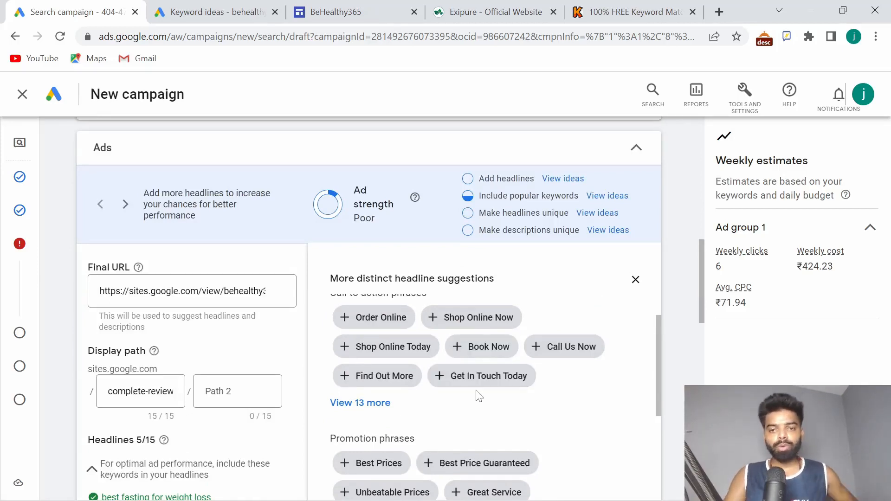
pyautogui.scroll(-2, 457, 398)
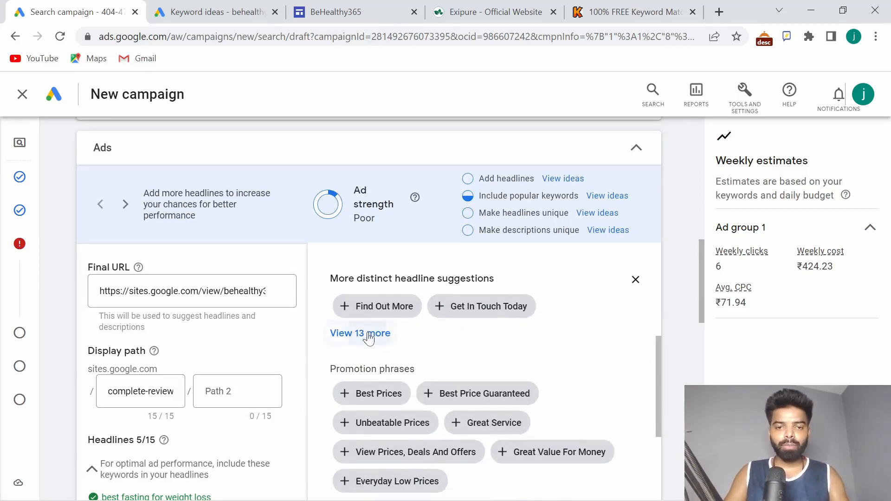
pyautogui.click(369, 335)
pyautogui.click(412, 405)
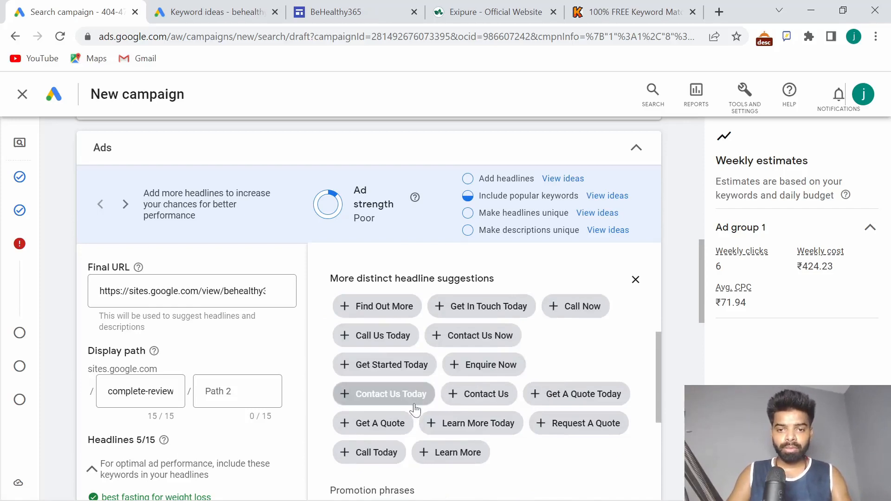
# Examine the promotion, trust and inventory phrases among the headline suggestions, with the full list of trust phrases expanded.
pyautogui.scroll(-3, 414, 408)
pyautogui.click(413, 406)
pyautogui.scroll(-2, 413, 406)
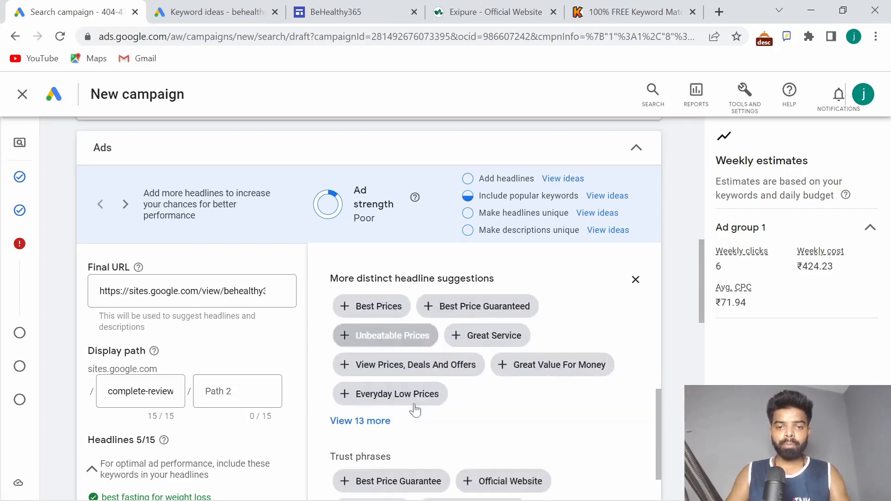
pyautogui.click(427, 405)
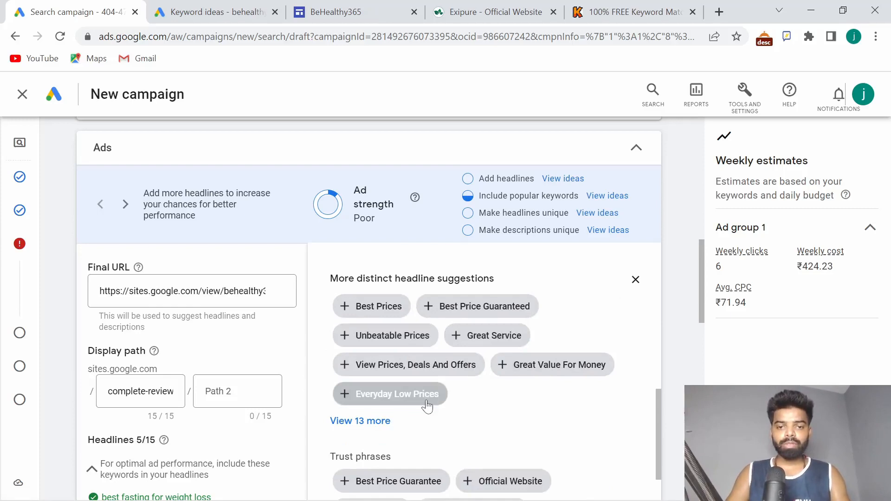
pyautogui.click(427, 407)
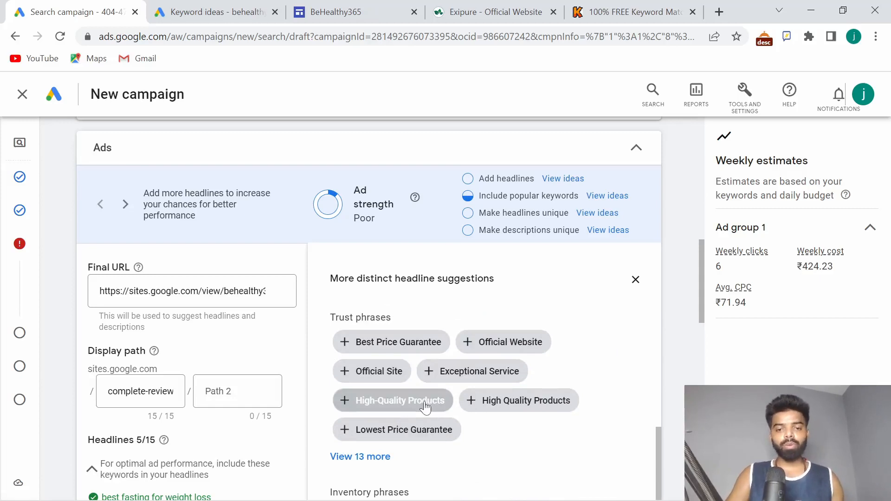
pyautogui.click(338, 457)
pyautogui.scroll(-3, 353, 432)
pyautogui.click(350, 438)
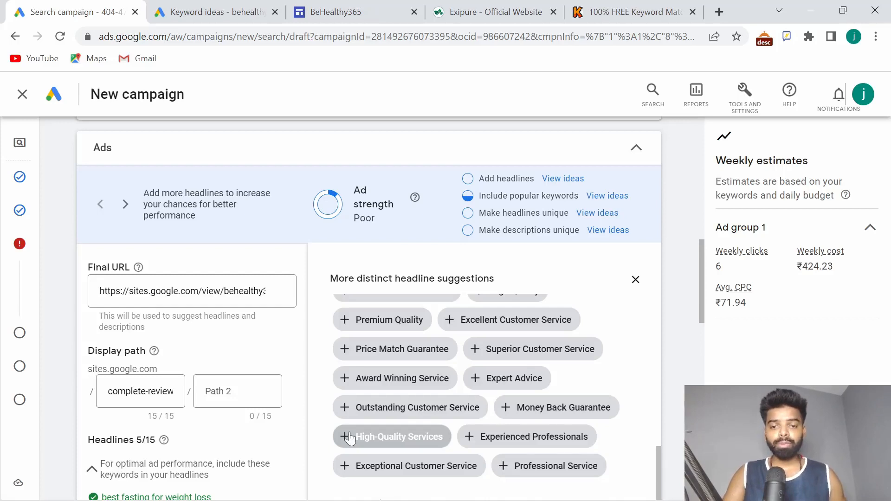
pyautogui.scroll(-3, 350, 438)
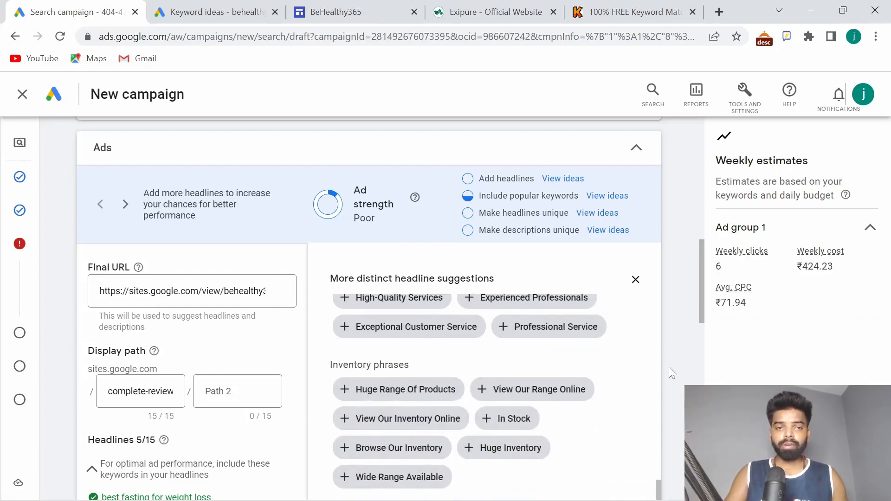
pyautogui.scroll(7, 668, 372)
pyautogui.scroll(-7, 668, 371)
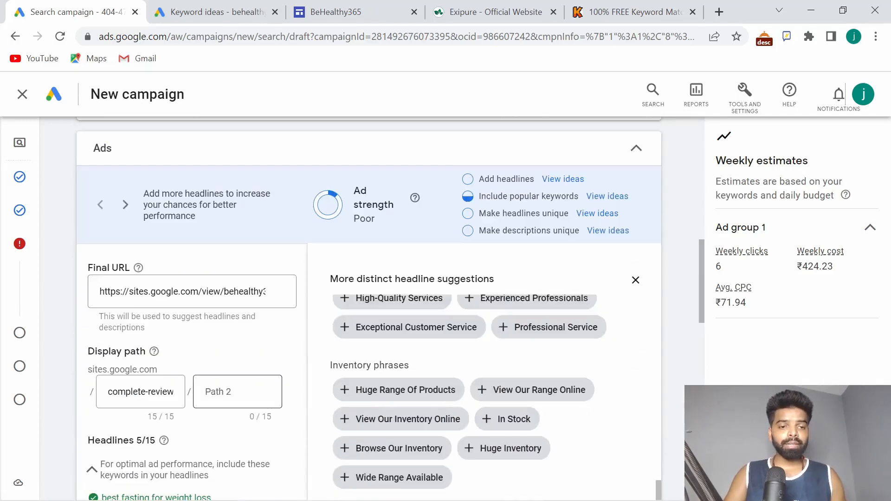
# Add the headlines "Benefit of Exipure", "List of Ingredients" and "Save up to 90% Off Today" after the first five.
pyautogui.scroll(-3, 218, 394)
pyautogui.scroll(-2, 219, 394)
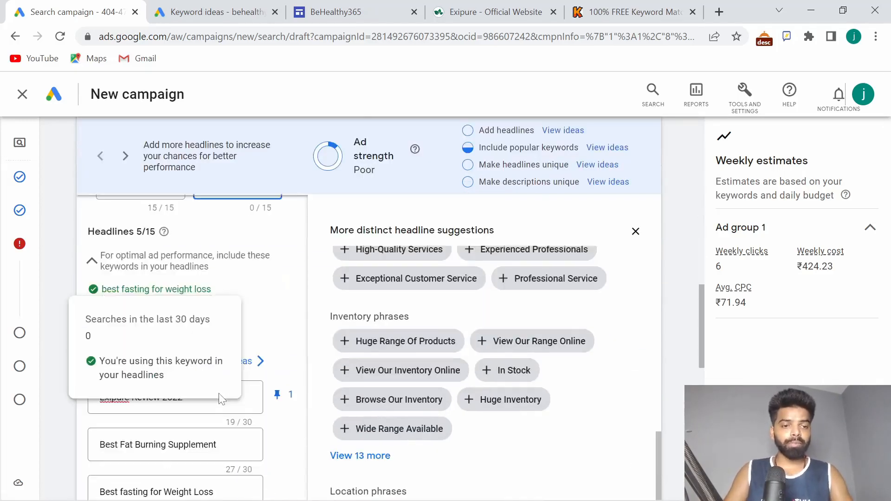
pyautogui.scroll(5, 253, 353)
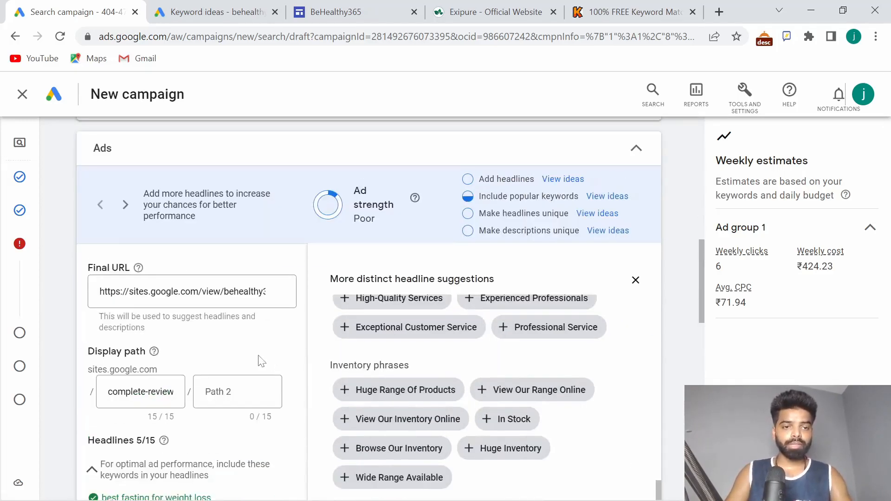
pyautogui.scroll(-5, 259, 376)
pyautogui.scroll(-5, 109, 405)
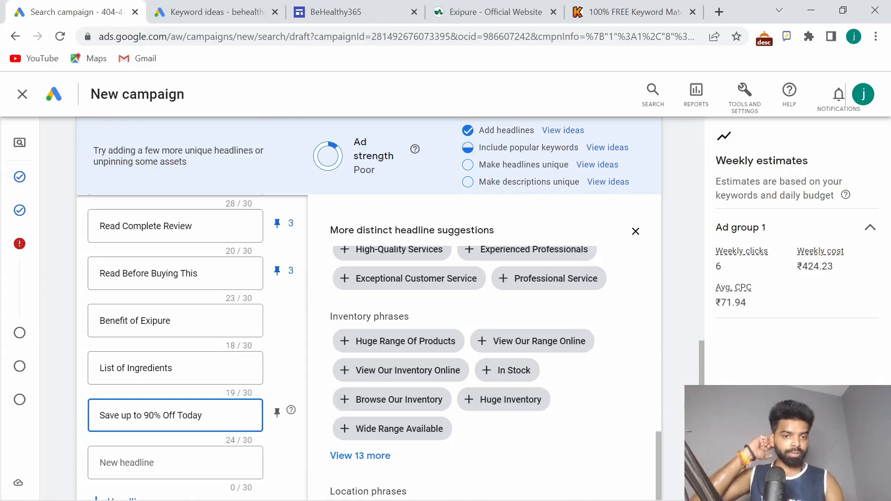
pyautogui.scroll(3, 131, 420)
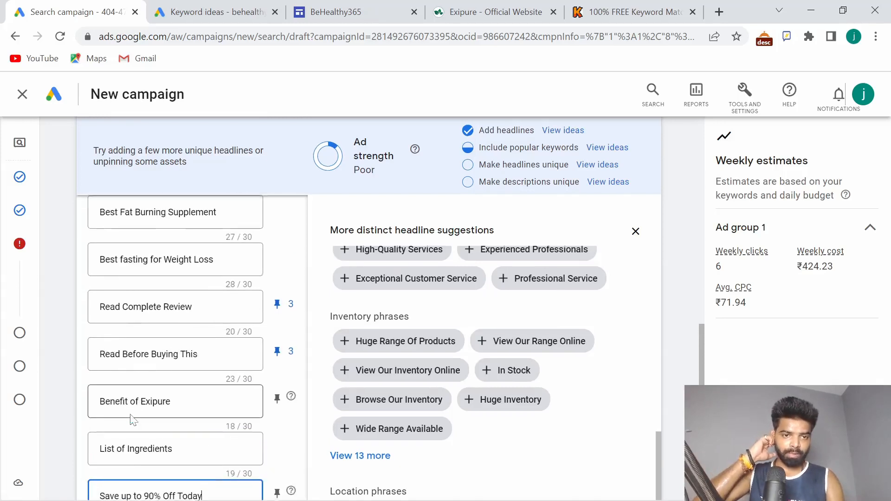
pyautogui.scroll(-5, 133, 420)
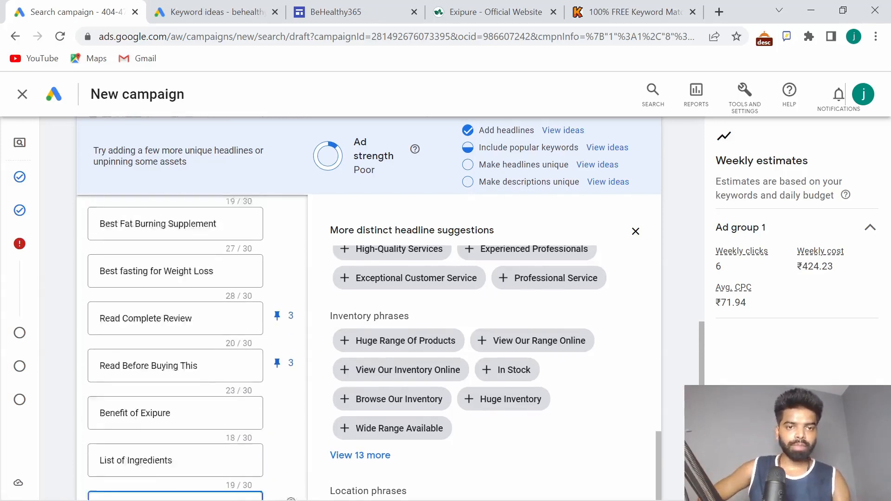
pyautogui.scroll(-3, 133, 420)
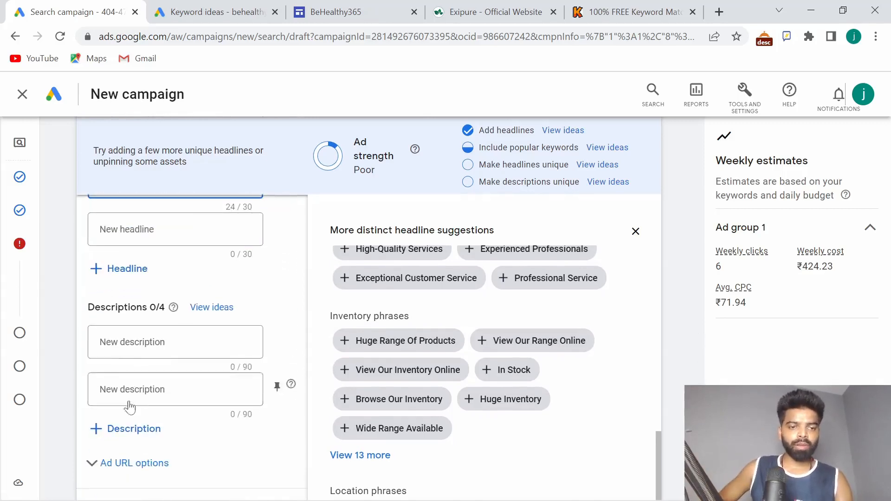
# Enter "What people say about Exipure" in the empty ninth headline, keeping it within the 30-character limit.
pyautogui.click(131, 228)
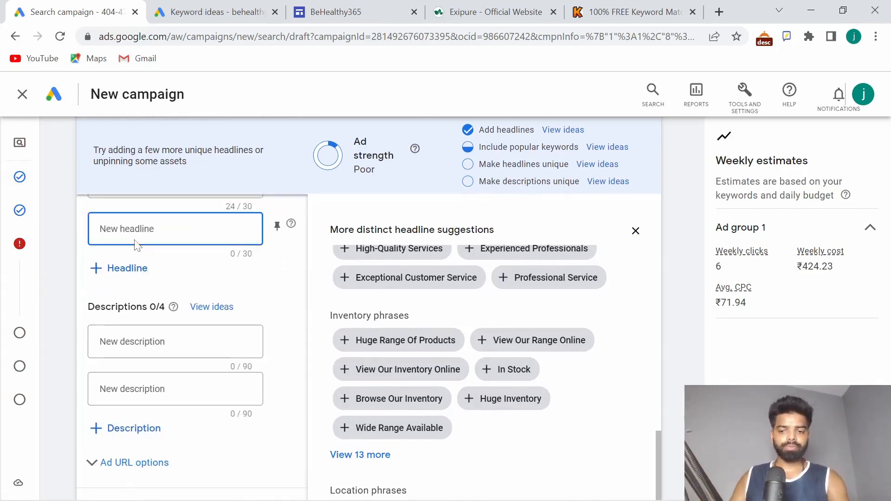
pyautogui.write('g')
pyautogui.press('BackSpace')
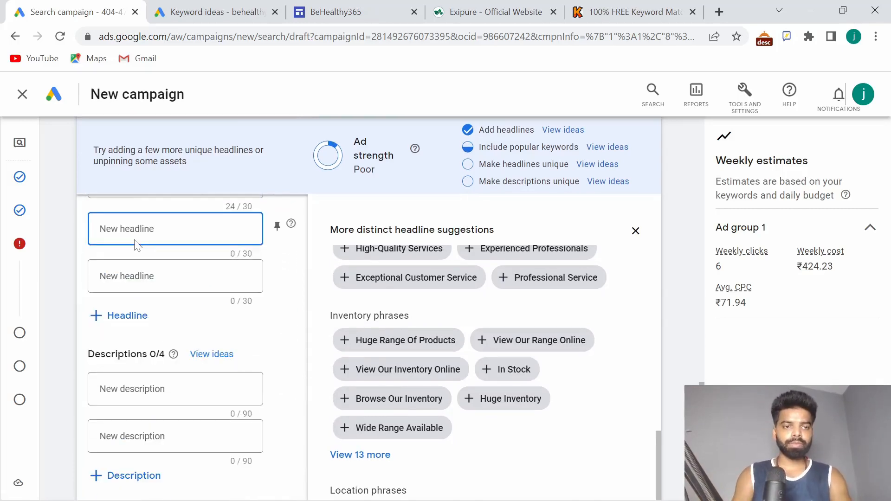
pyautogui.write('What pe')
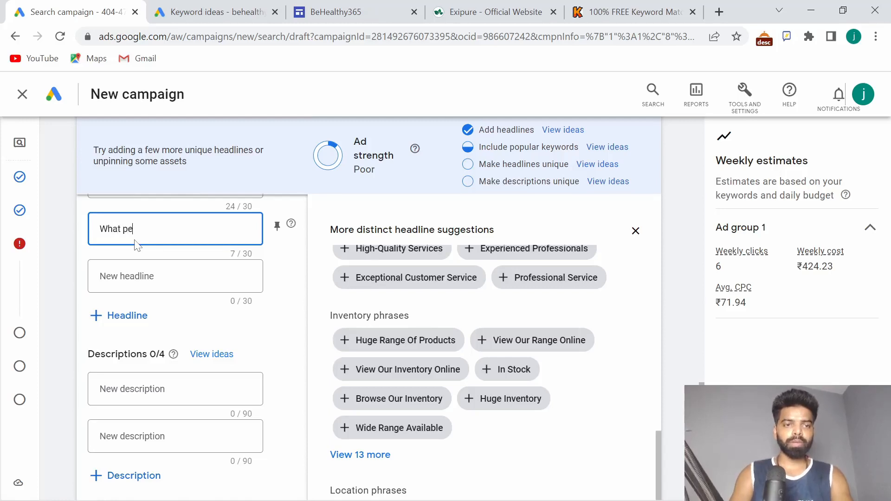
pyautogui.write('ople say bou')
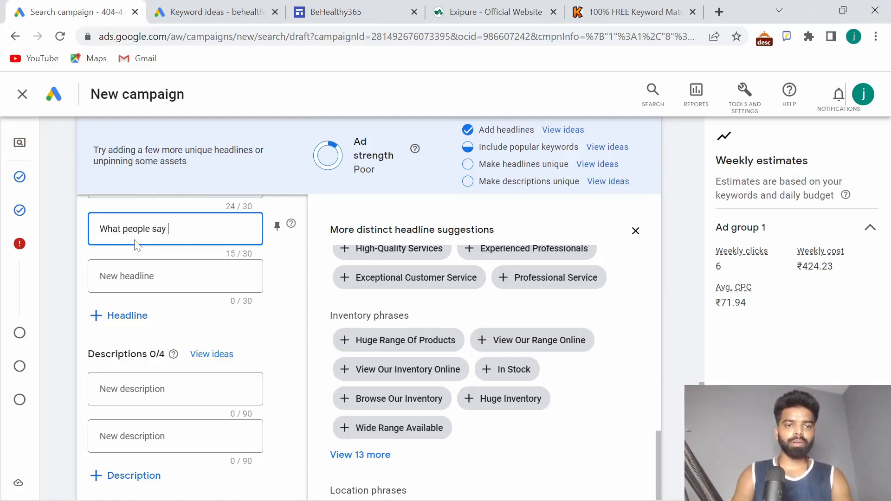
pyautogui.press('BackSpace')
pyautogui.press('BackSpace')
pyautogui.press('BackSpace')
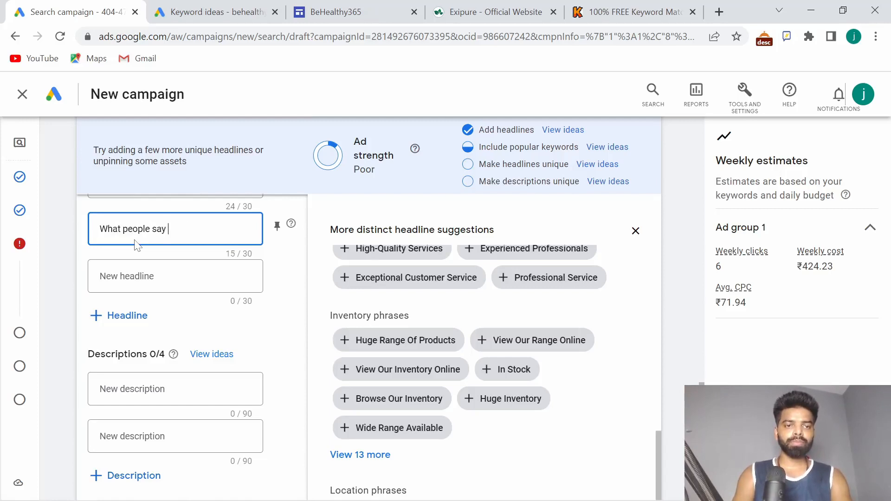
pyautogui.write('about')
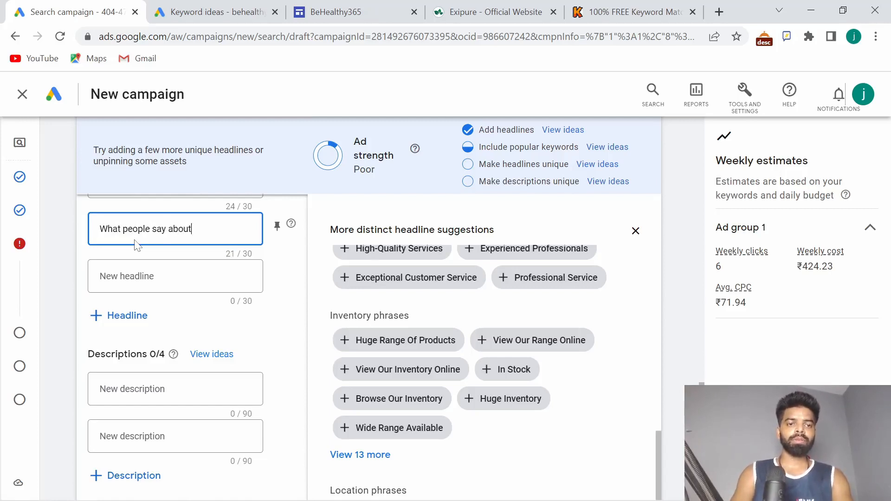
pyautogui.write(' Ex')
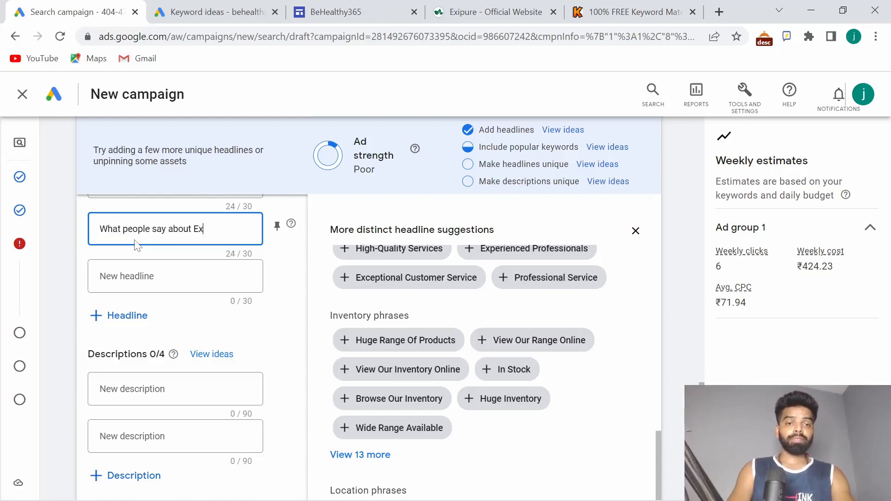
pyautogui.write('ipure. How')
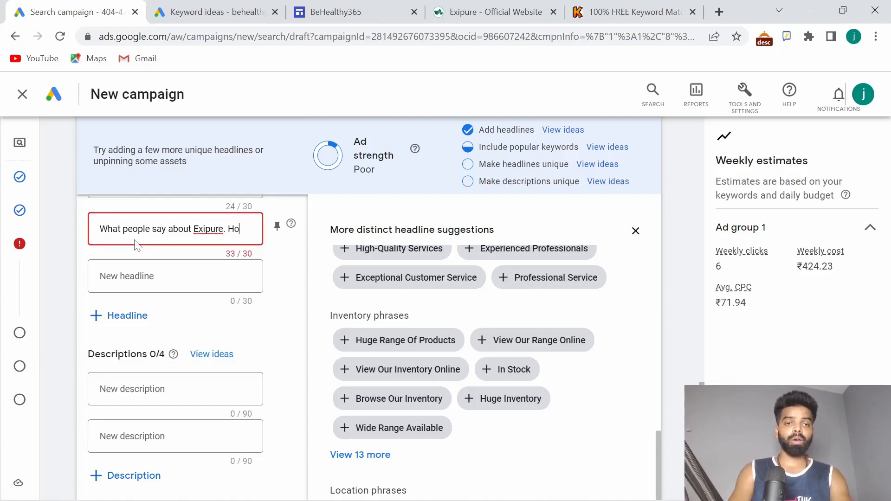
pyautogui.press('BackSpace')
pyautogui.press('BackSpace')
pyautogui.press('BackSpace')
pyautogui.press('BackSpace')
pyautogui.press('BackSpace')
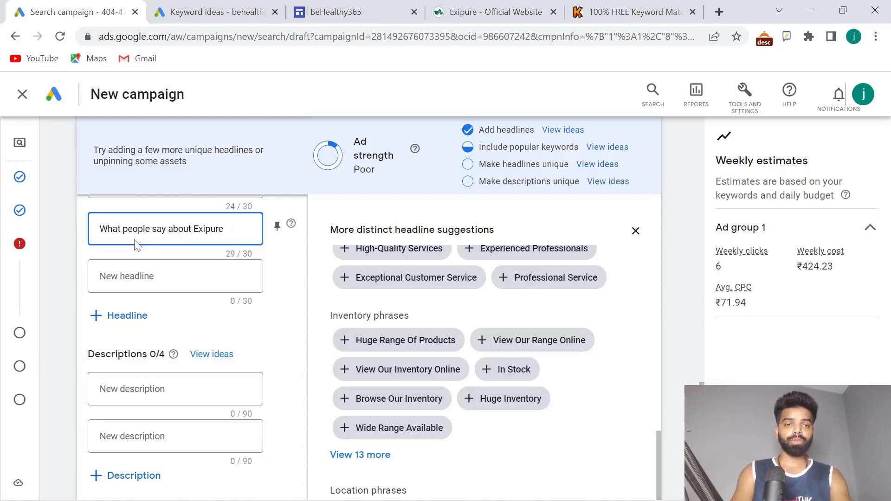
# Move the text "What people say about Exipure" from the ninth headline into the first description.
pyautogui.hotkey('ctrl', 'a')
pyautogui.hotkey('ctrl', 'x')
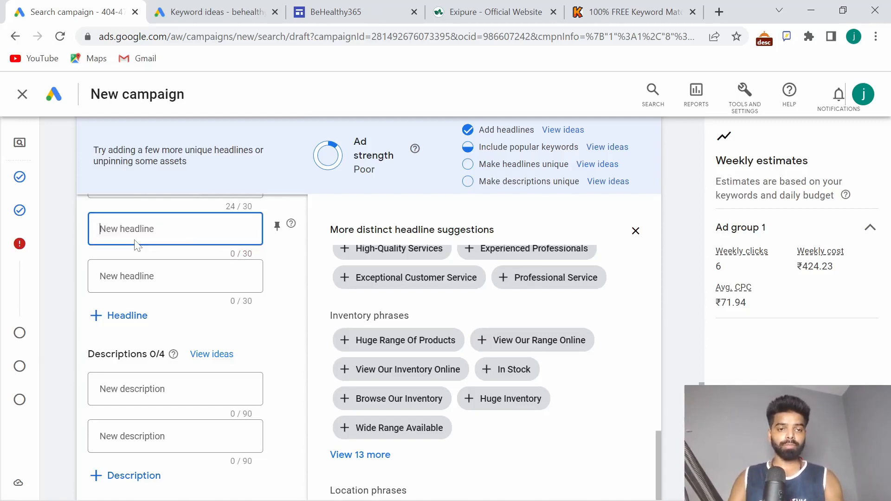
pyautogui.click(158, 392)
pyautogui.hotkey('ctrl', 'v')
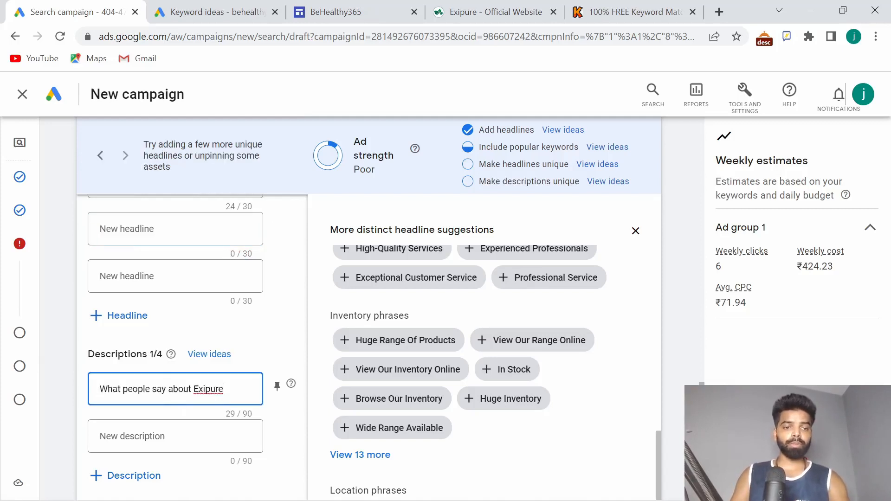
# Extend the first description to read "What people say about Exipure, How It help them. 100% Natural Ingredients.".
pyautogui.write(', ')
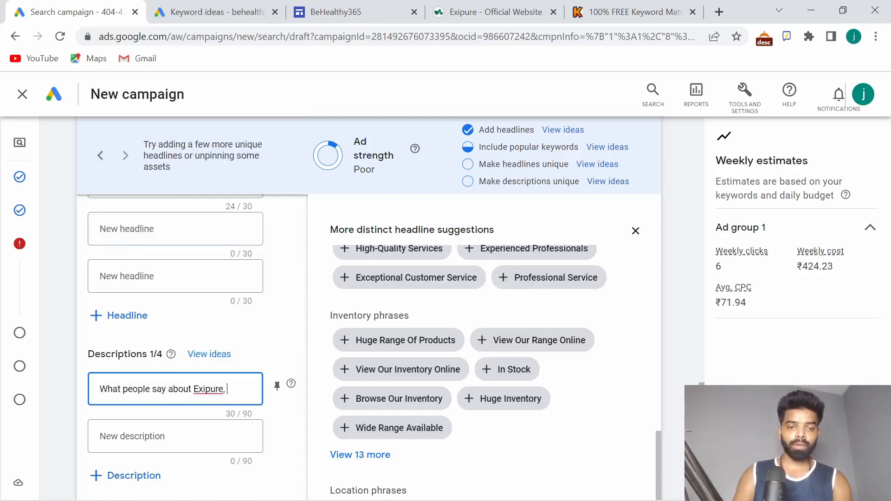
pyautogui.write('How i')
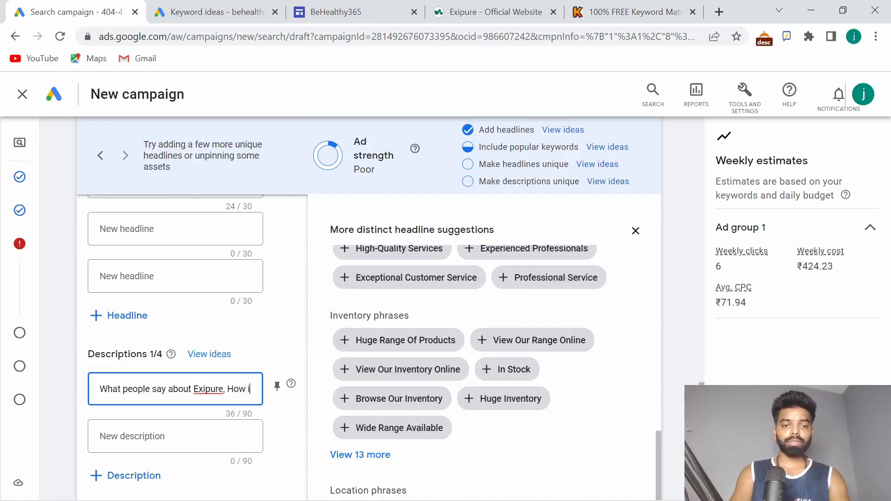
pyautogui.write('t')
pyautogui.write(' hel')
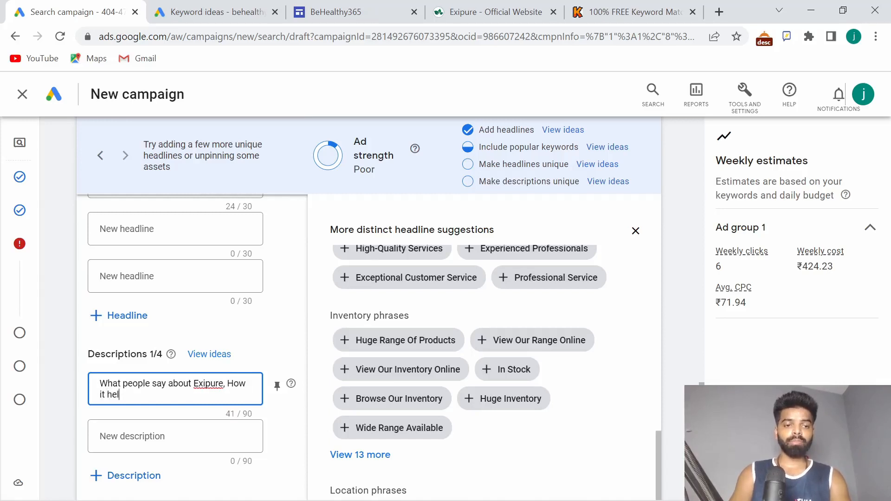
pyautogui.write('p them. 10')
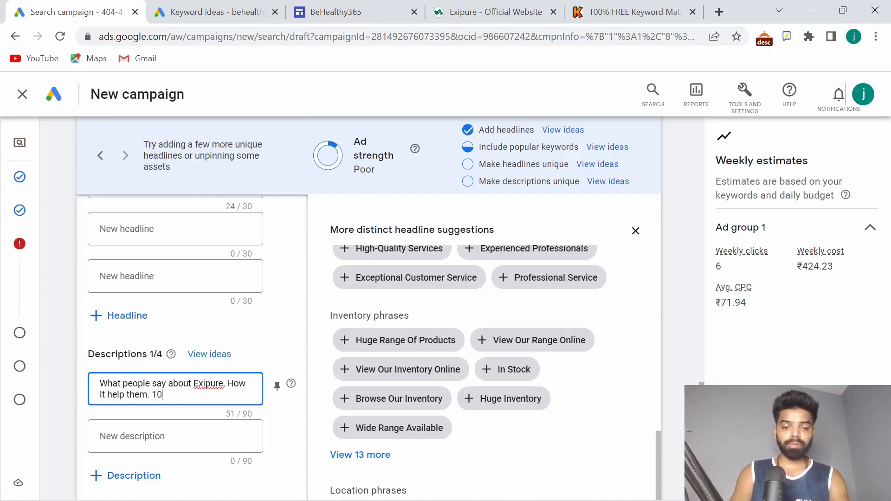
pyautogui.write('0%')
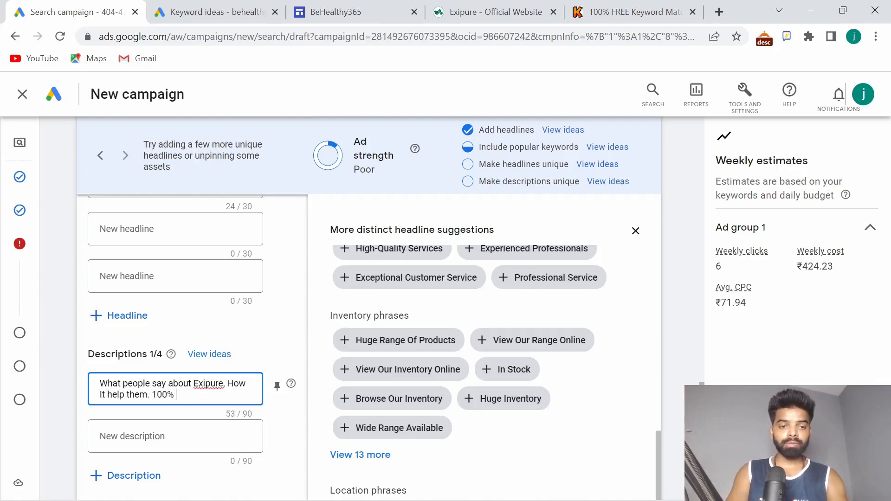
pyautogui.write(' Natural')
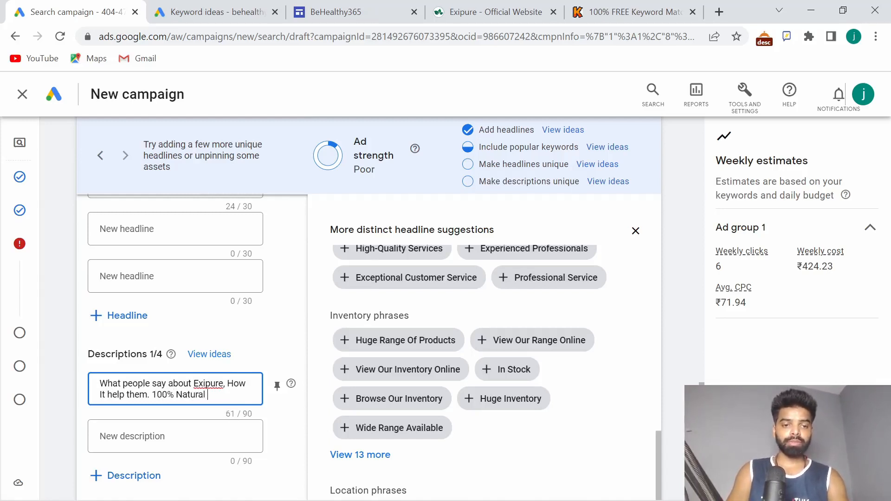
pyautogui.write(' Ingrei')
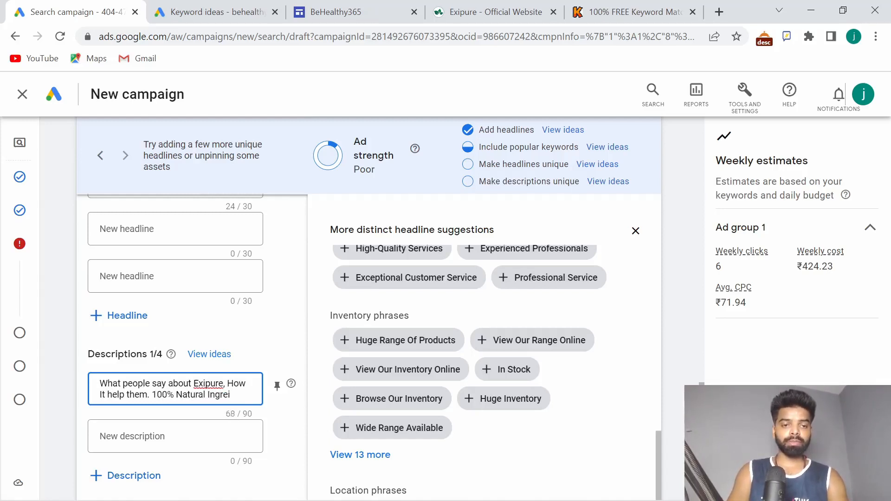
pyautogui.write('ddients.')
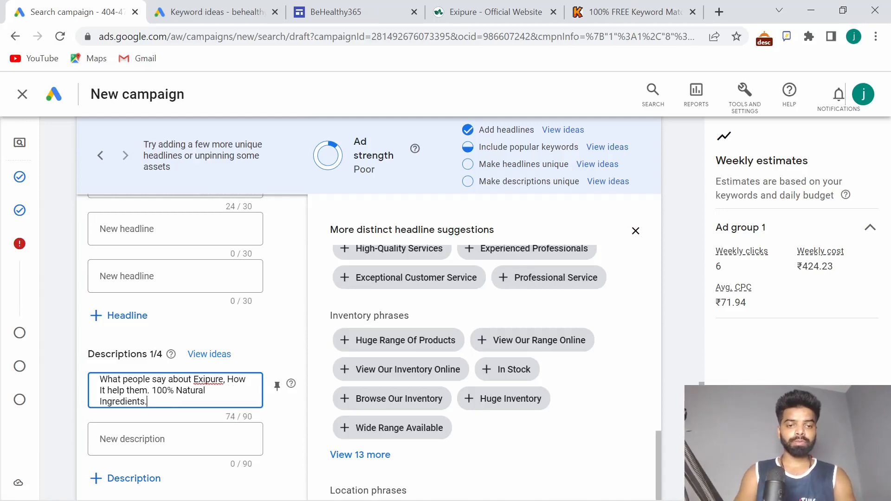
# Enter the second description "Order Exipure through Official website with 90% Off and Get free 2 bonuses, Free shipping.".
pyautogui.scroll(-5, 228, 394)
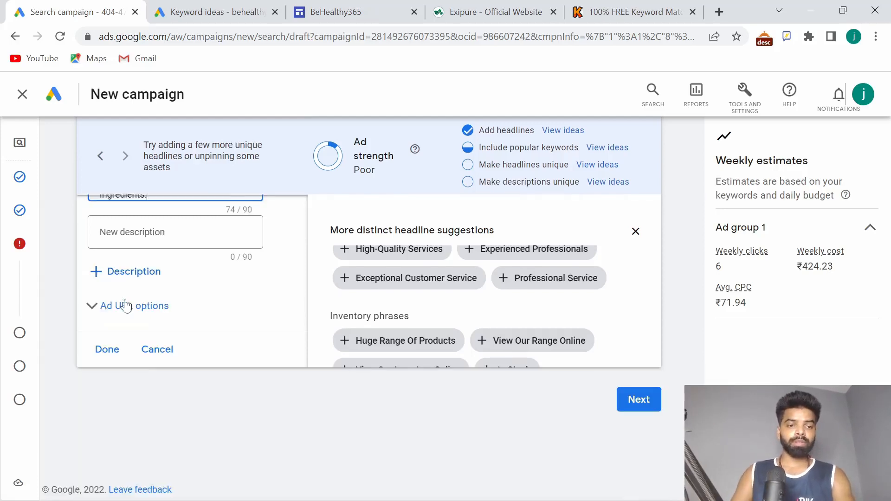
pyautogui.scroll(5, 124, 302)
pyautogui.scroll(-2, 101, 447)
pyautogui.click(113, 341)
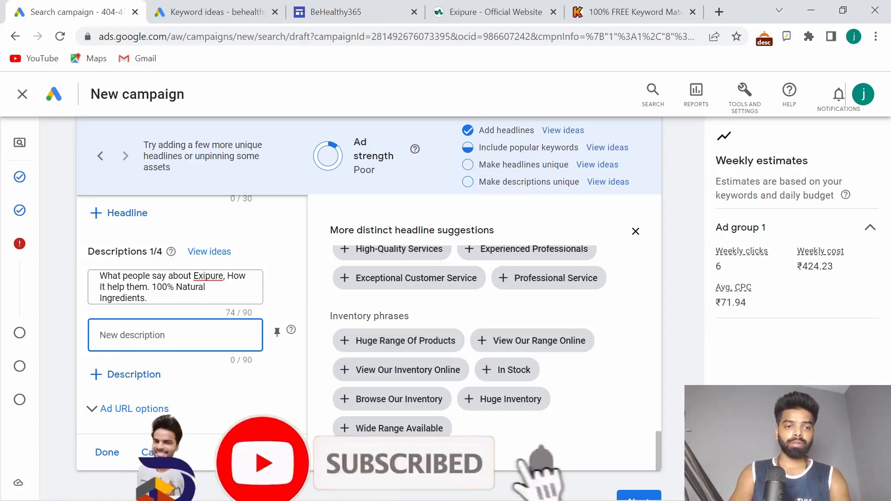
pyautogui.write('Order')
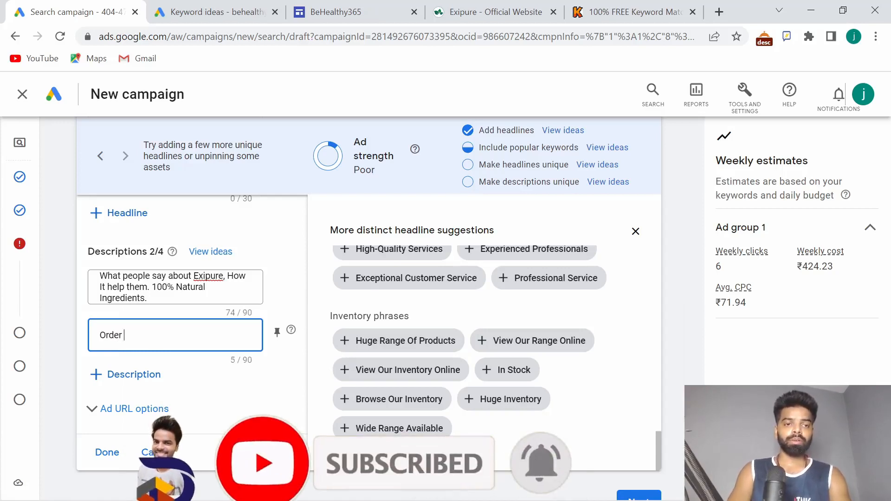
pyautogui.write(' Exipure through')
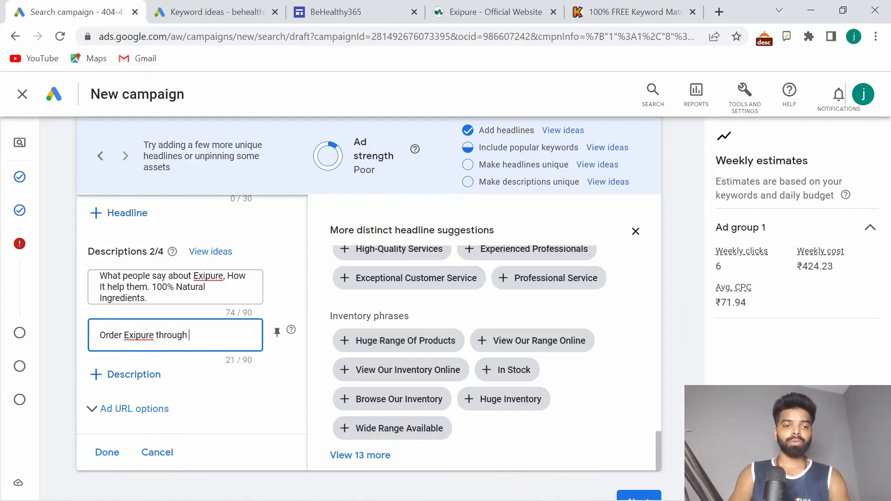
pyautogui.write(' Official ')
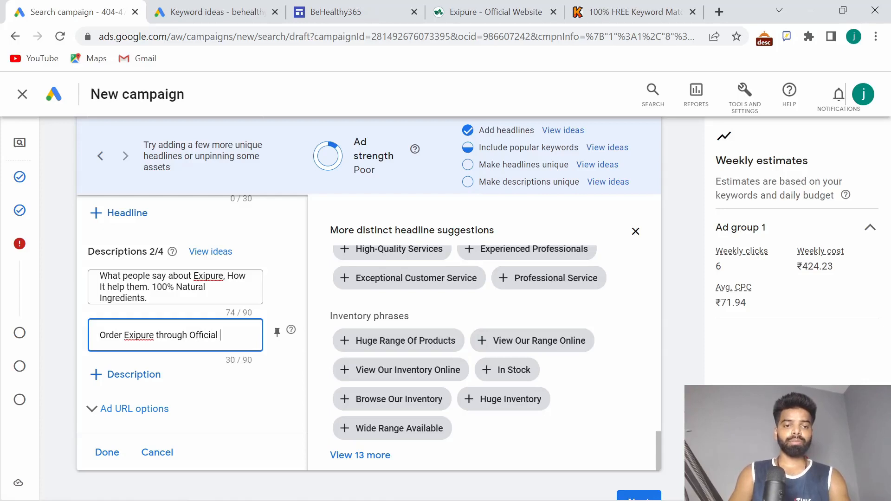
pyautogui.write('website with ')
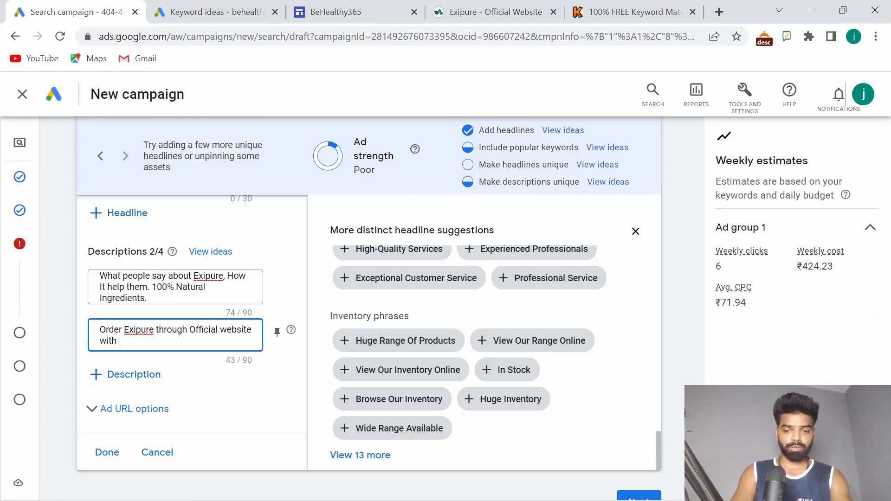
pyautogui.write('90')
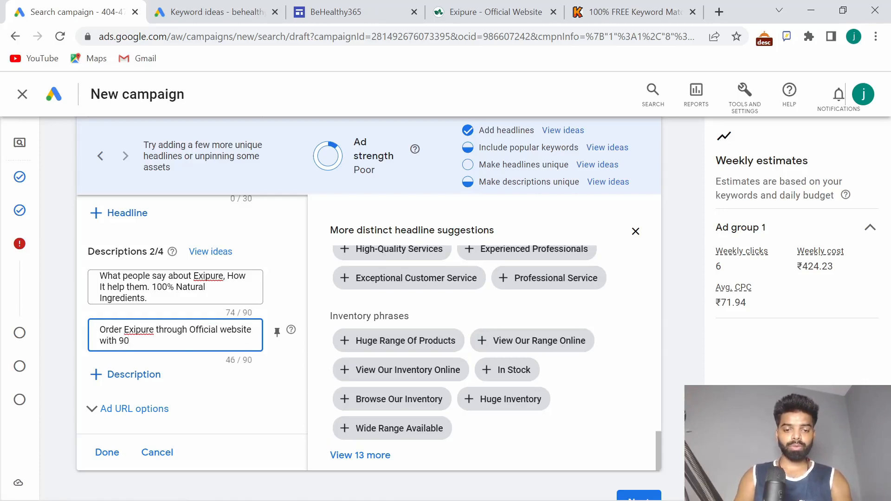
pyautogui.write('% Off')
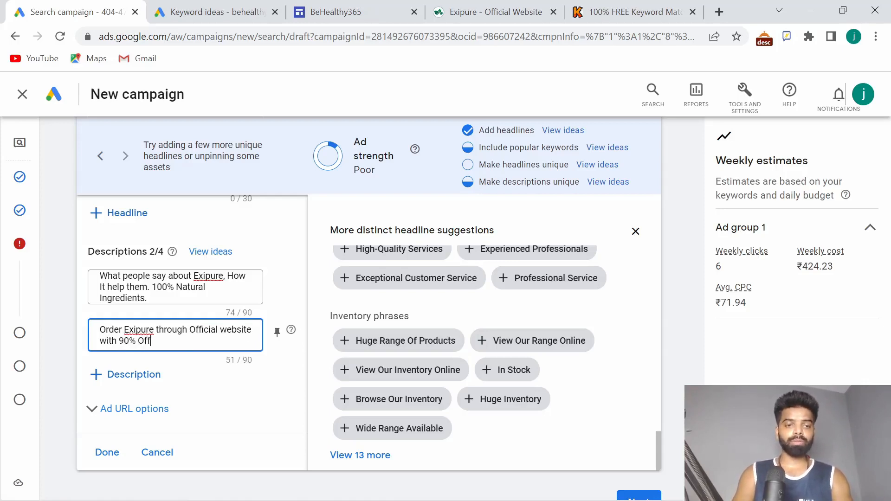
pyautogui.write(' and ')
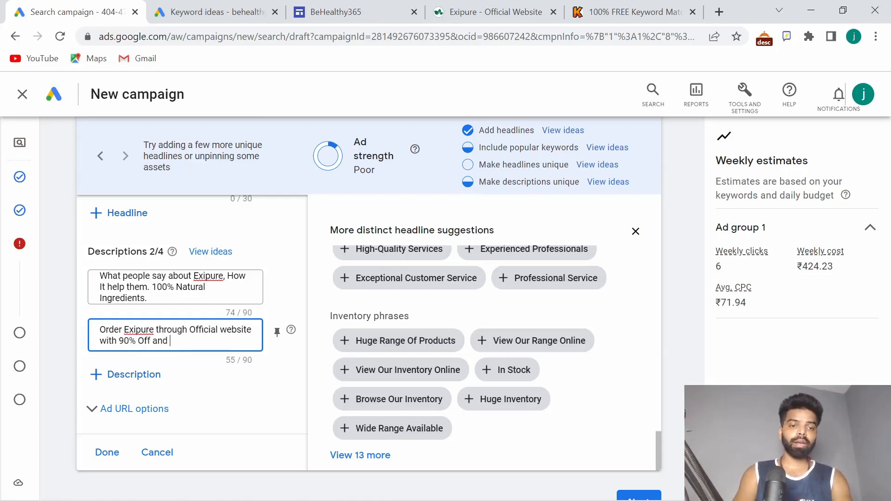
pyautogui.write('Get ')
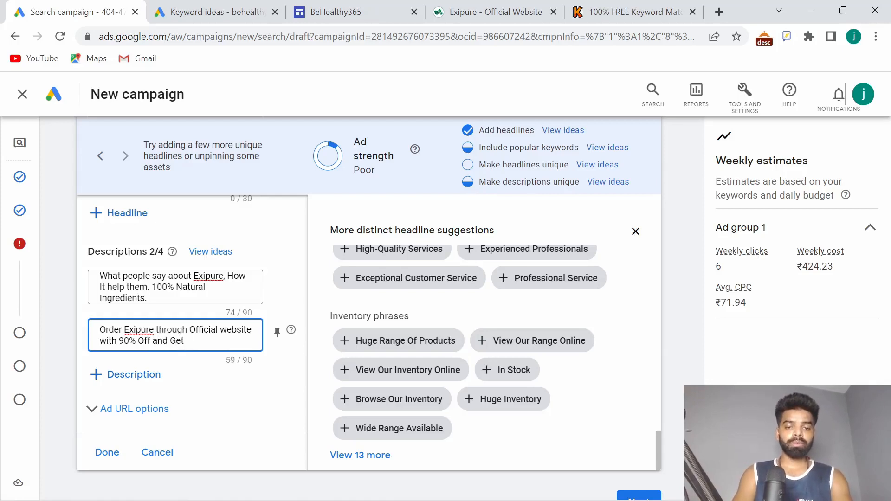
pyautogui.write('f')
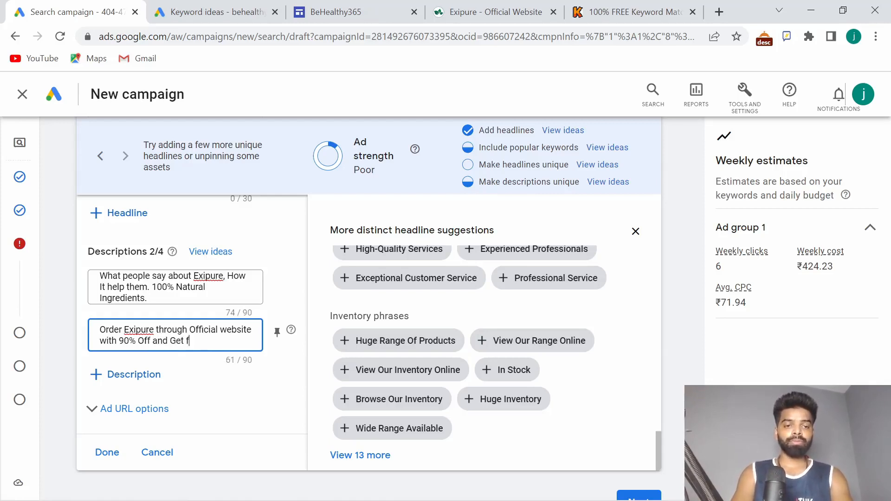
pyautogui.write('ree 2')
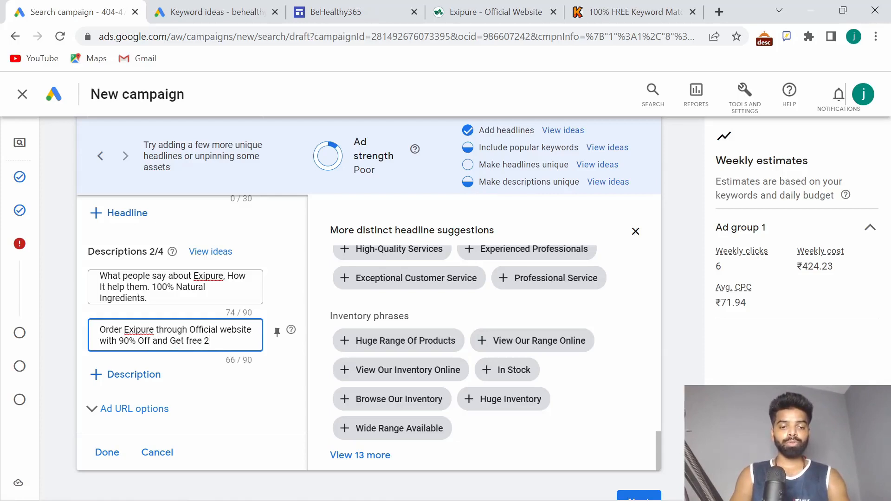
pyautogui.write(' bonuses')
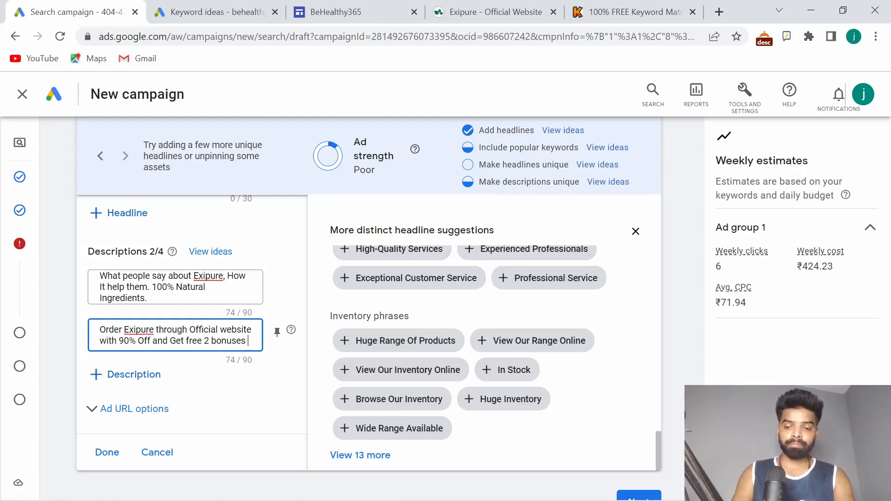
pyautogui.write(', R')
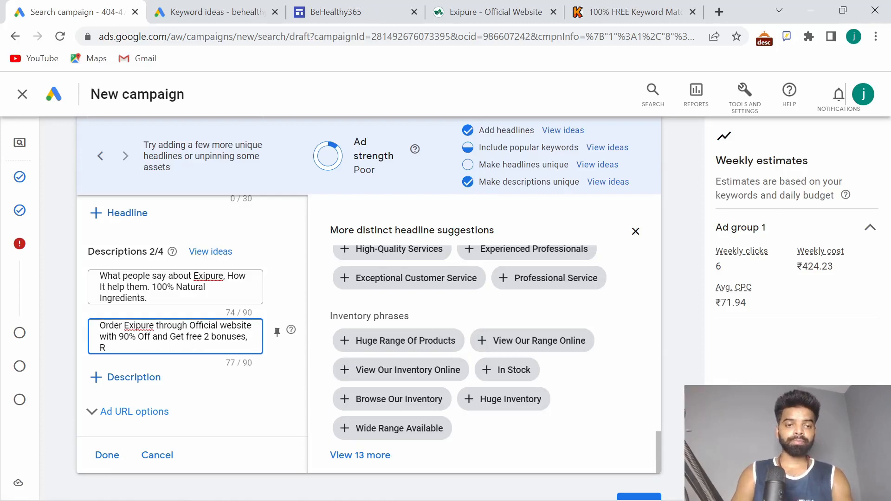
pyautogui.press('BackSpace')
pyautogui.press('BackSpace')
pyautogui.write('Free shi')
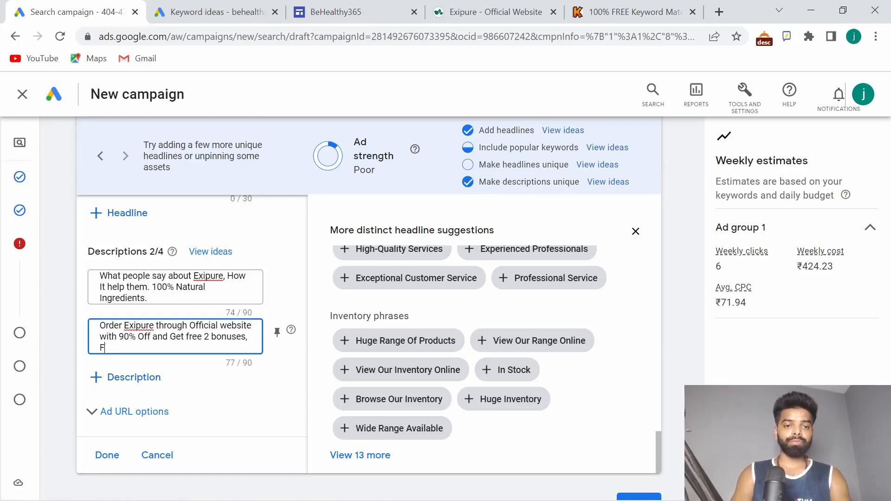
pyautogui.write('pping')
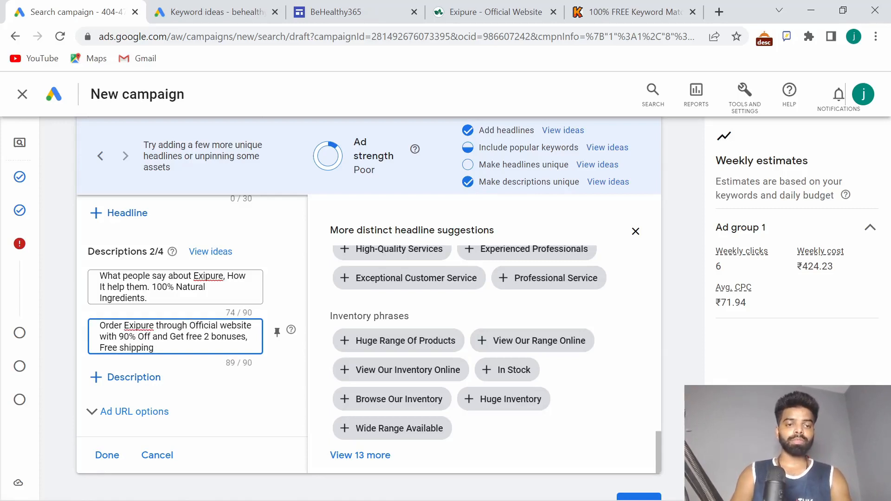
pyautogui.write('.')
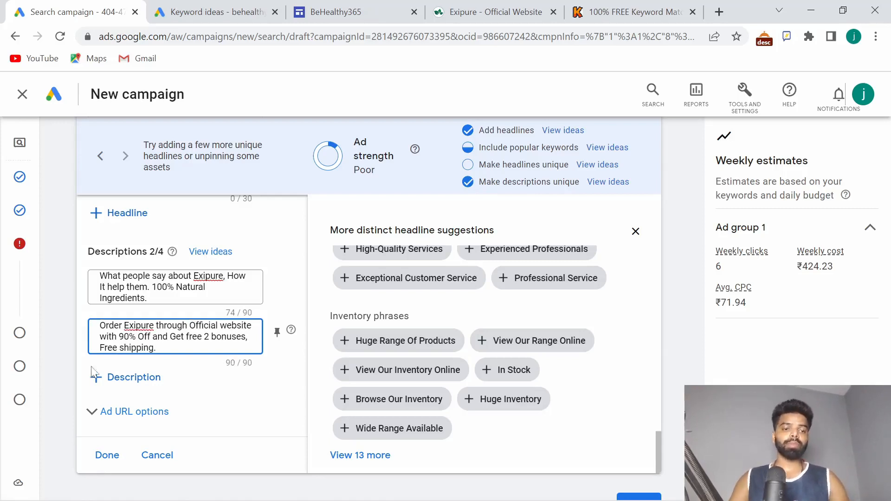
# Finish the ad with its headlines and two descriptions, and continue to the campaign's Extensions stage.
pyautogui.click(105, 455)
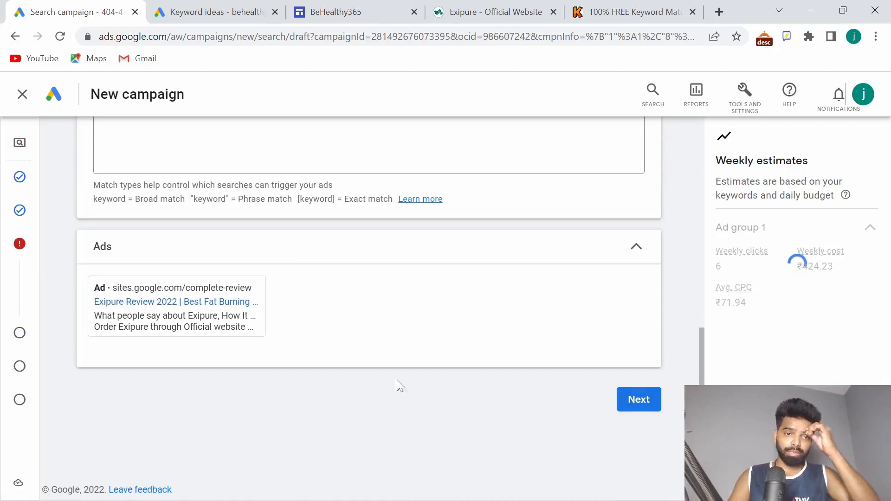
pyautogui.click(639, 400)
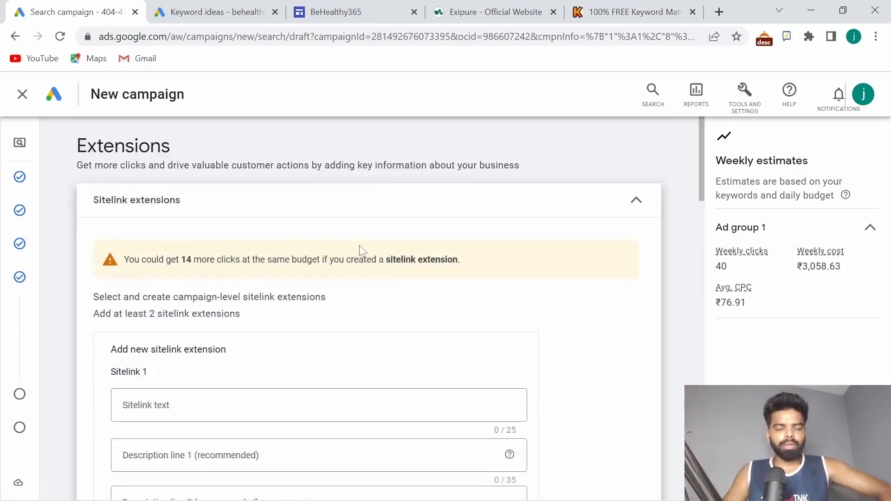
# Examine the text, description and final URL fields of Sitelink 1 and Sitelink 2, and collapse the sitelink extensions section.
pyautogui.scroll(-4, 303, 293)
pyautogui.scroll(-2, 303, 294)
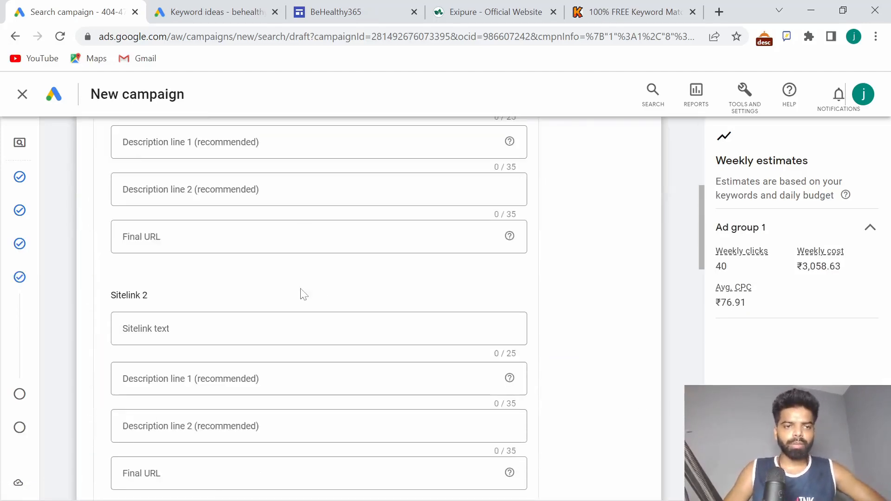
pyautogui.scroll(2, 253, 226)
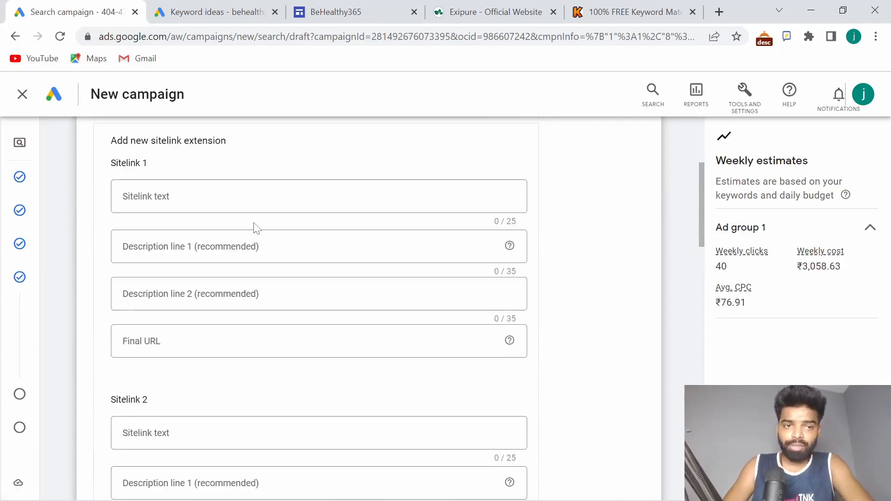
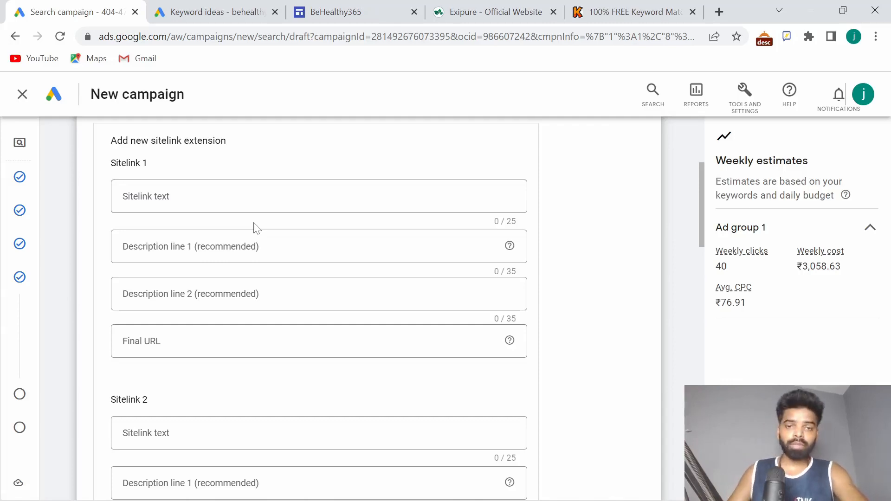
pyautogui.scroll(-4, 215, 289)
pyautogui.scroll(2, 227, 289)
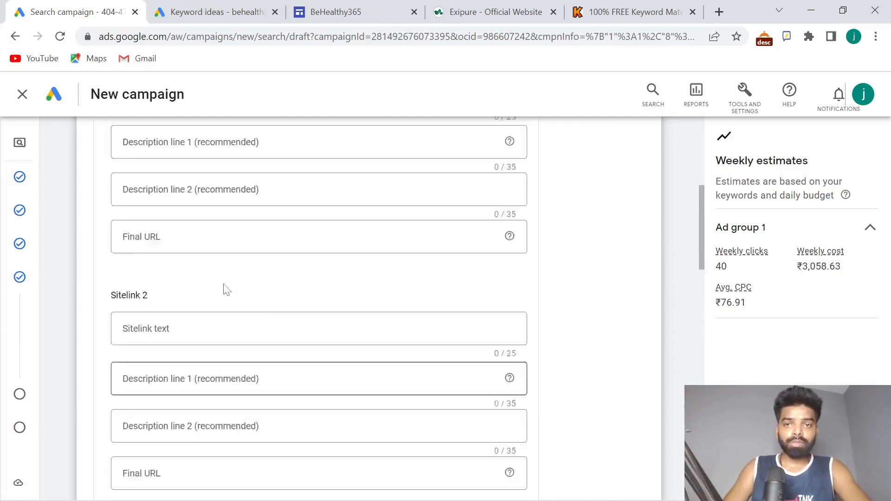
pyautogui.scroll(2, 227, 290)
pyautogui.scroll(2, 226, 289)
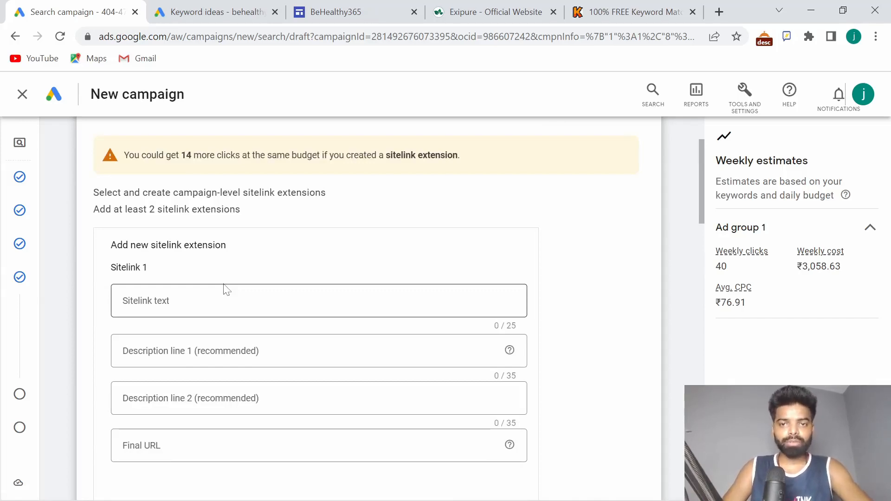
pyautogui.scroll(2, 227, 289)
pyautogui.click(636, 198)
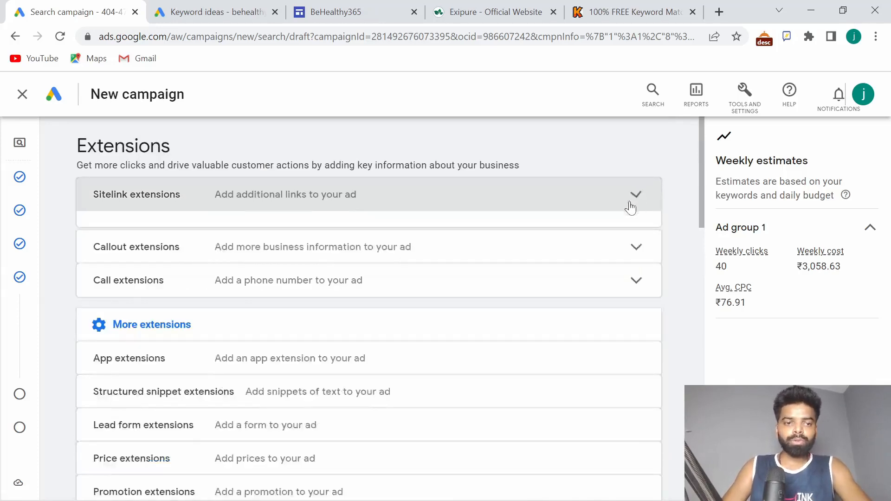
# Start a new callout extension for the campaign with "Benefits" as callout text 1.
pyautogui.scroll(-5, 485, 284)
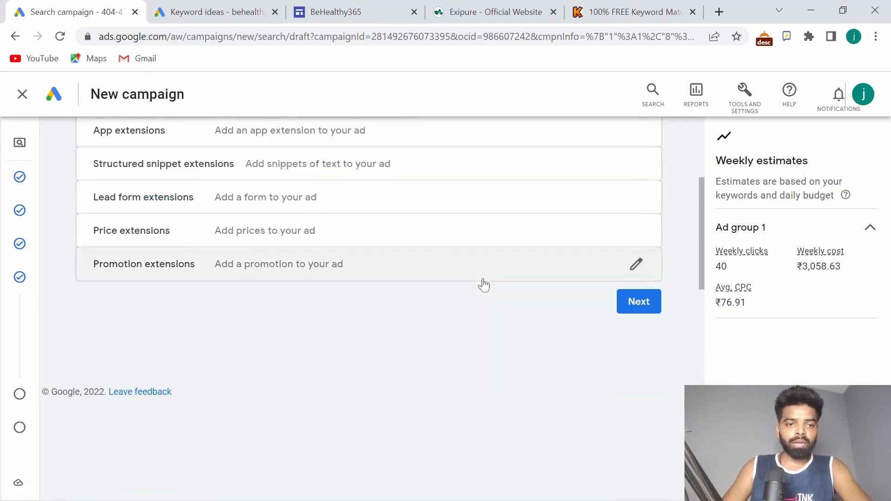
pyautogui.scroll(5, 484, 284)
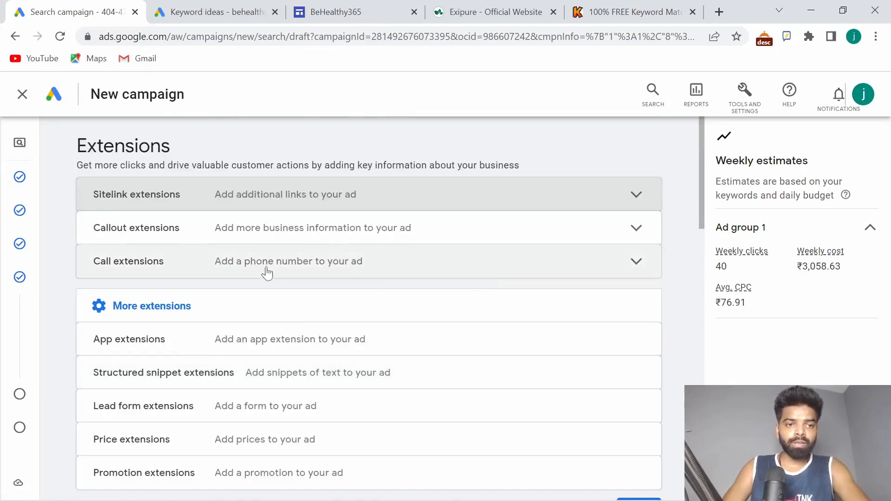
pyautogui.click(319, 239)
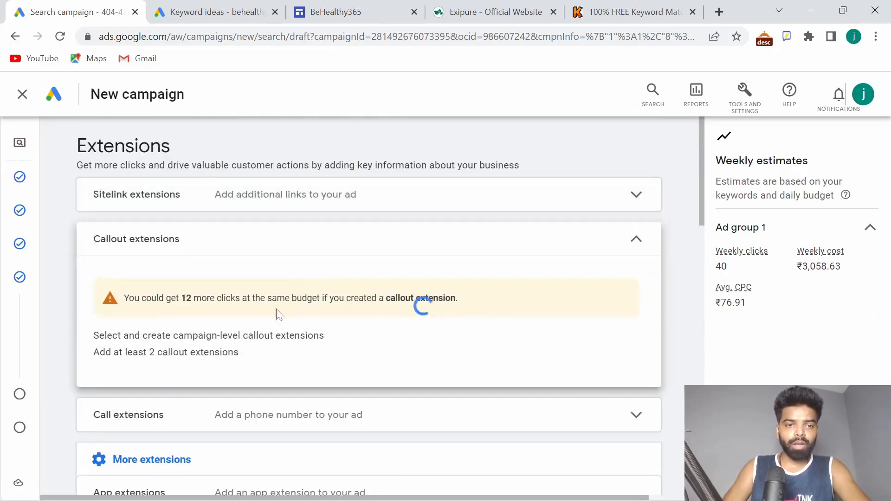
pyautogui.scroll(-5, 304, 384)
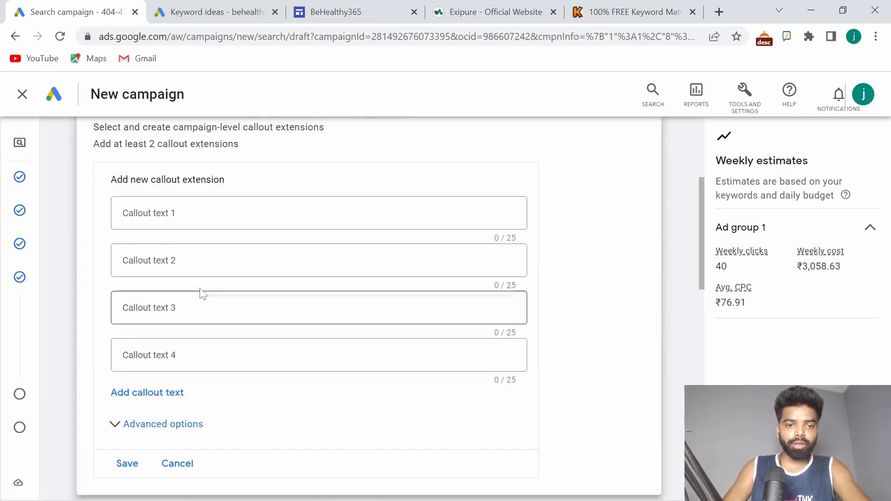
pyautogui.click(189, 227)
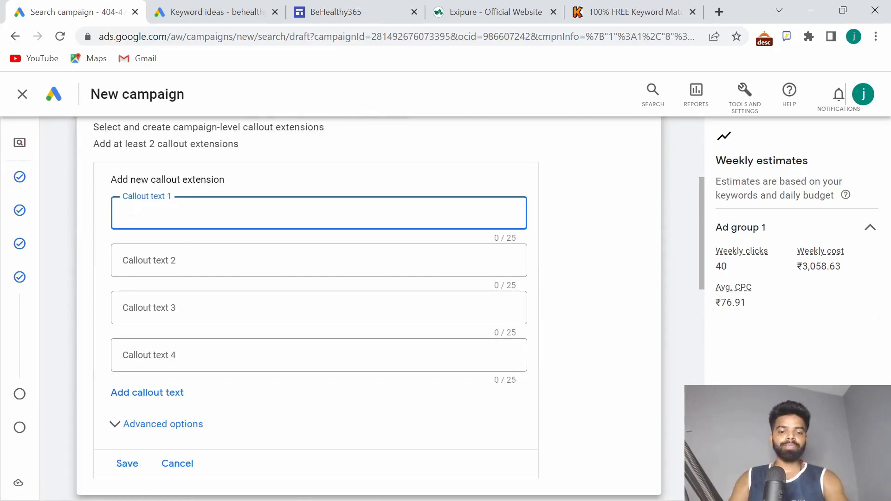
pyautogui.write('Benefits')
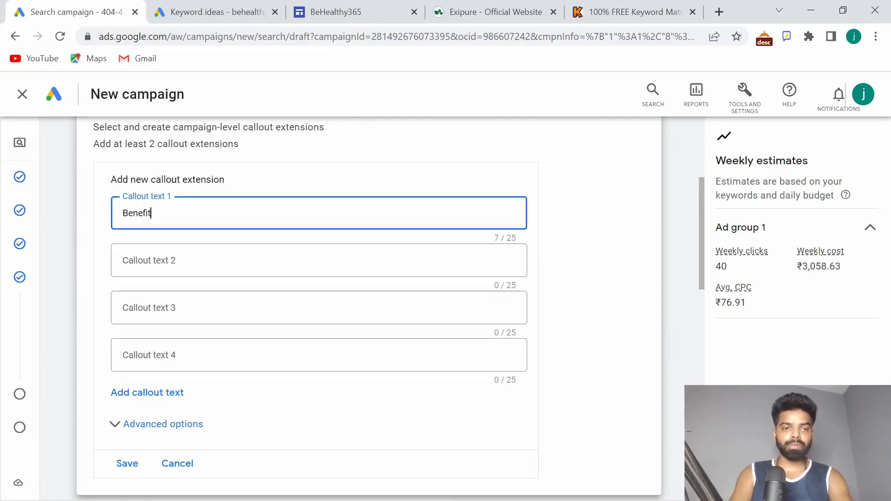
# Enter "Customer Support" as callout text 2 and "Vip Support Access" as callout text 3.
pyautogui.click(164, 253)
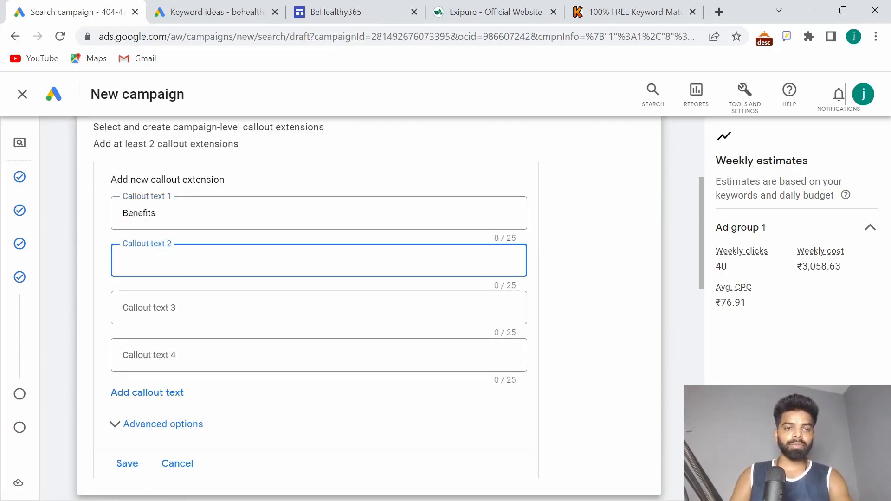
pyautogui.write('Cus')
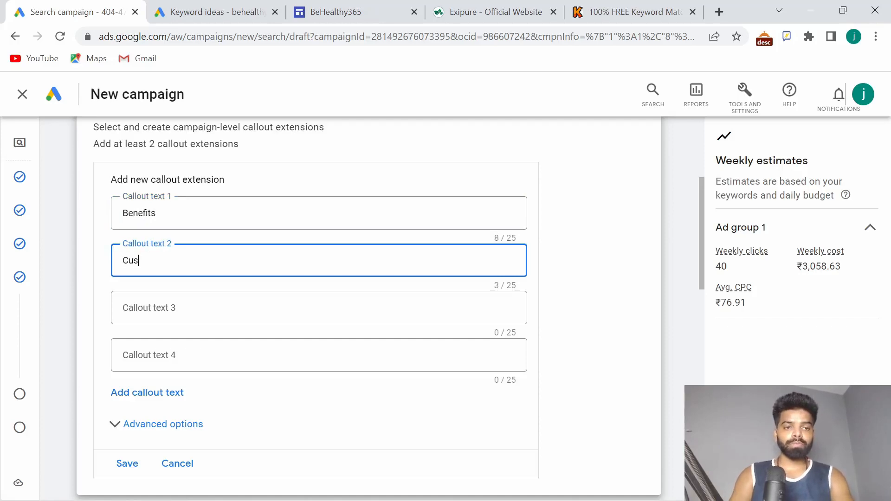
pyautogui.write('tomer Sup')
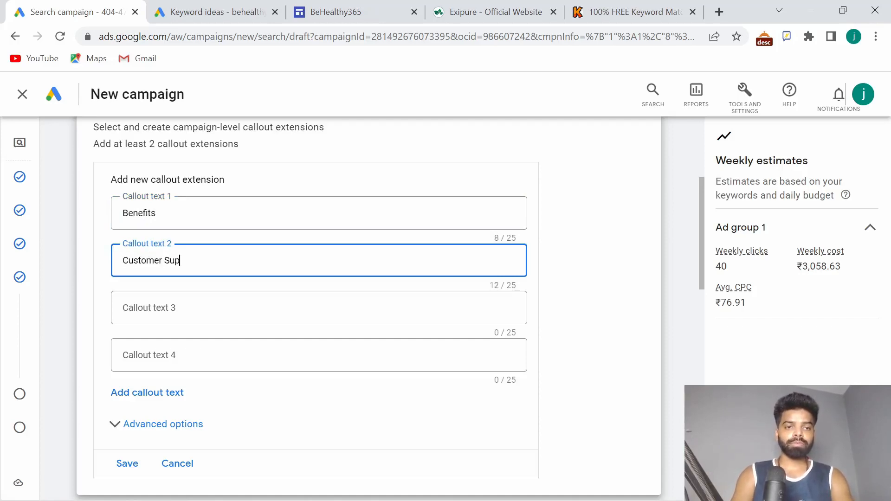
pyautogui.write('port')
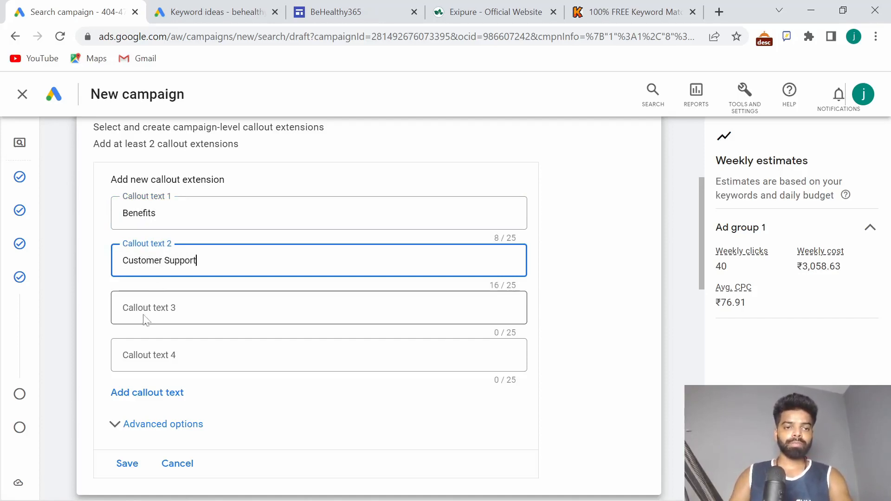
pyautogui.press('Tab')
pyautogui.write('Vip')
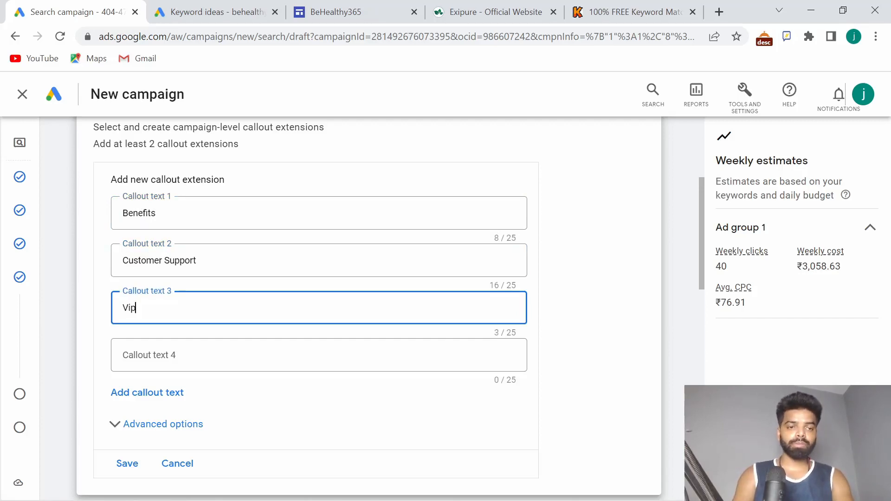
pyautogui.write(' Suppor')
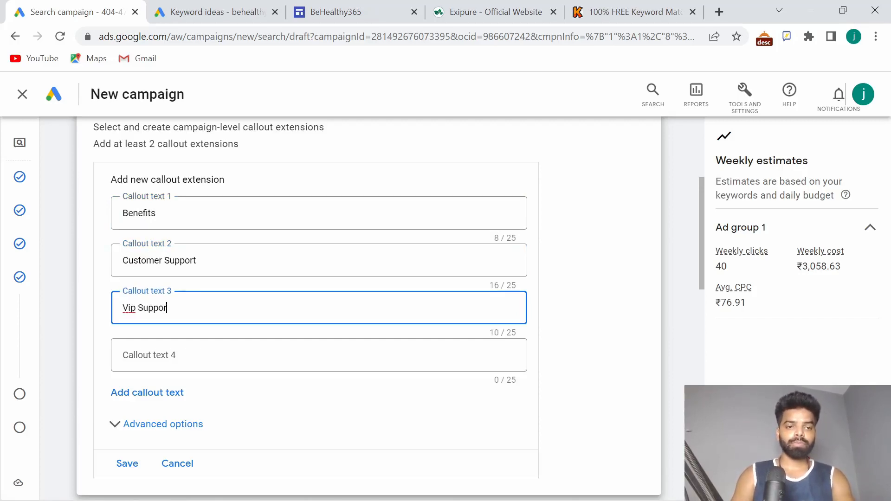
pyautogui.write('t Access')
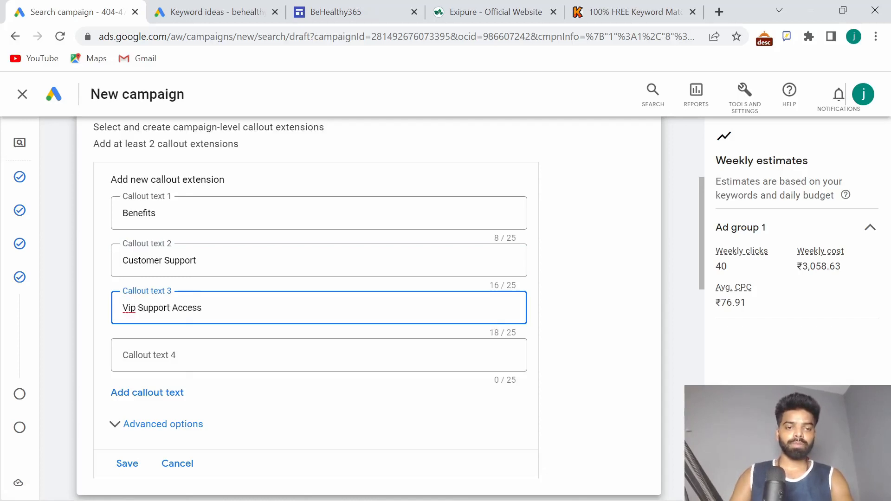
# Enter "180 Days money Back Guarante" as callout text 4.
pyautogui.click(319, 355)
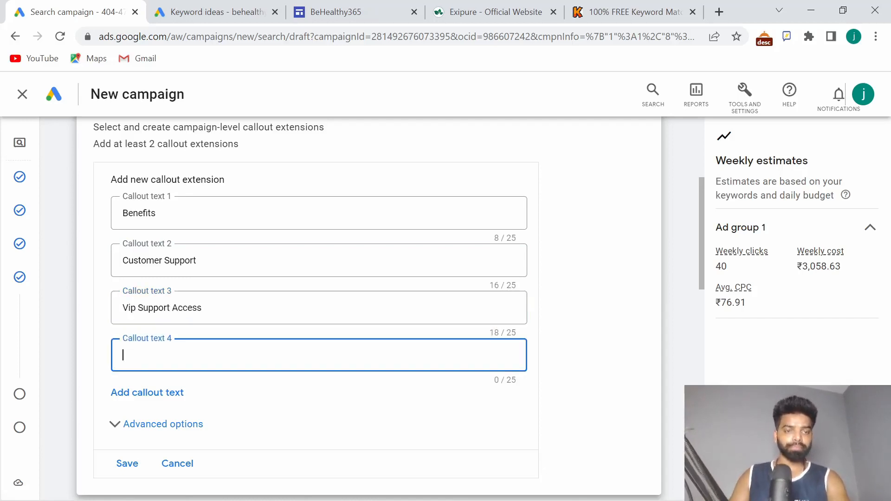
pyautogui.write('180 Da')
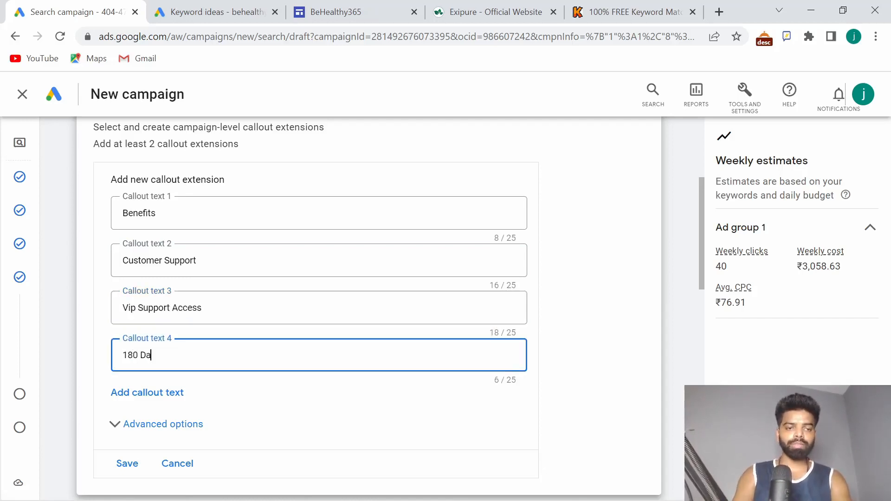
pyautogui.write('ys money')
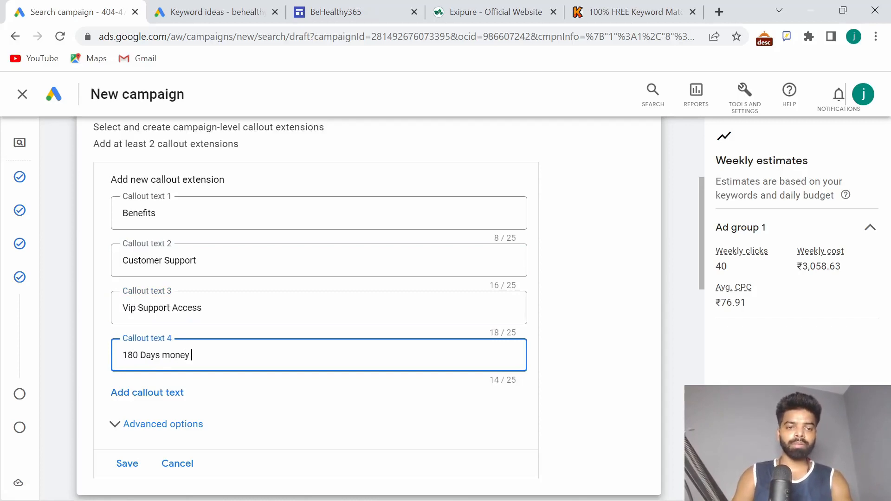
pyautogui.write(' Back')
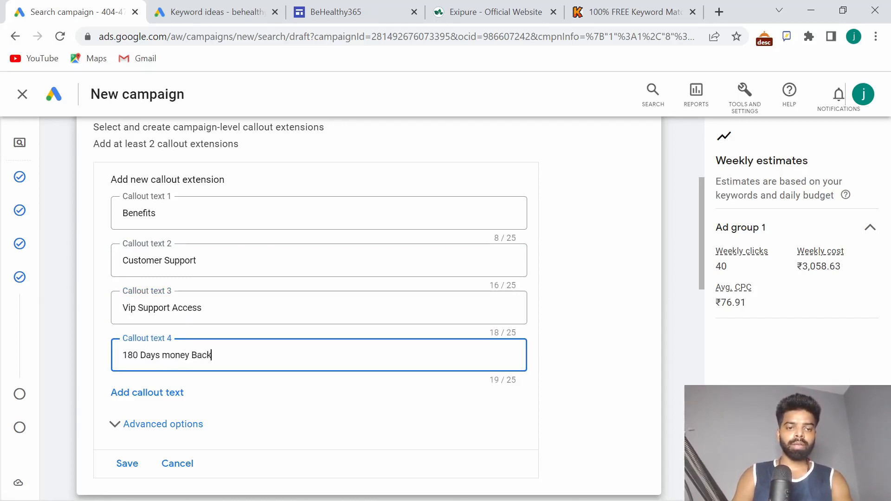
pyautogui.write(' Gu')
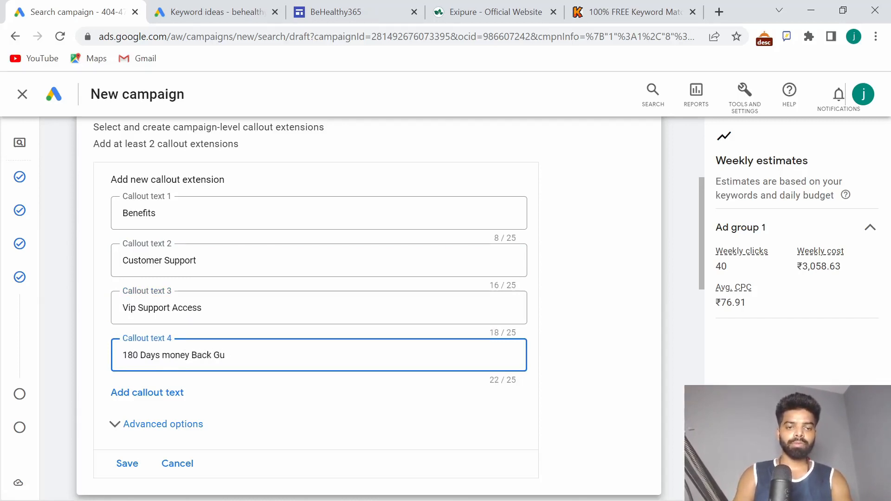
pyautogui.write('arante')
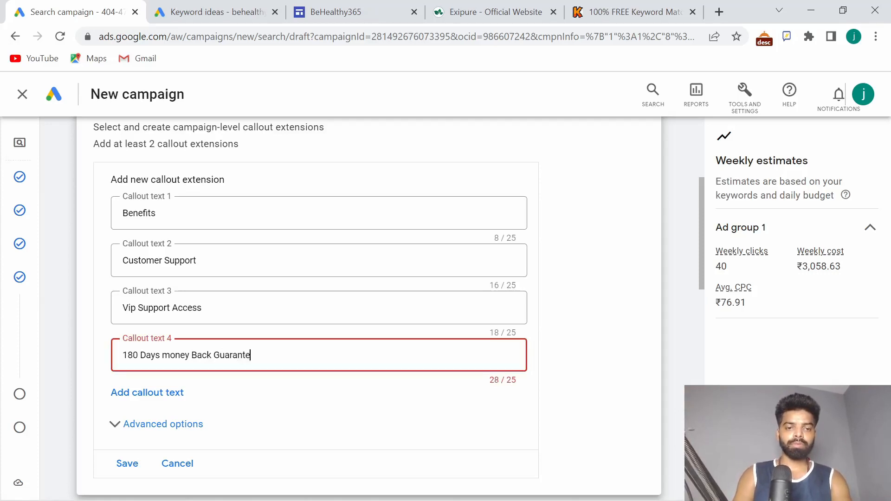
# Shorten callout text 4 to "180 Days Guarantee" and save the callout extension.
pyautogui.press('BackSpace')
pyautogui.press('BackSpace')
pyautogui.press('BackSpace')
pyautogui.press('BackSpace')
pyautogui.press('BackSpace')
pyautogui.press('BackSpace')
pyautogui.press('BackSpace')
pyautogui.press('BackSpace')
pyautogui.press('BackSpace')
pyautogui.press('BackSpace')
pyautogui.press('BackSpace')
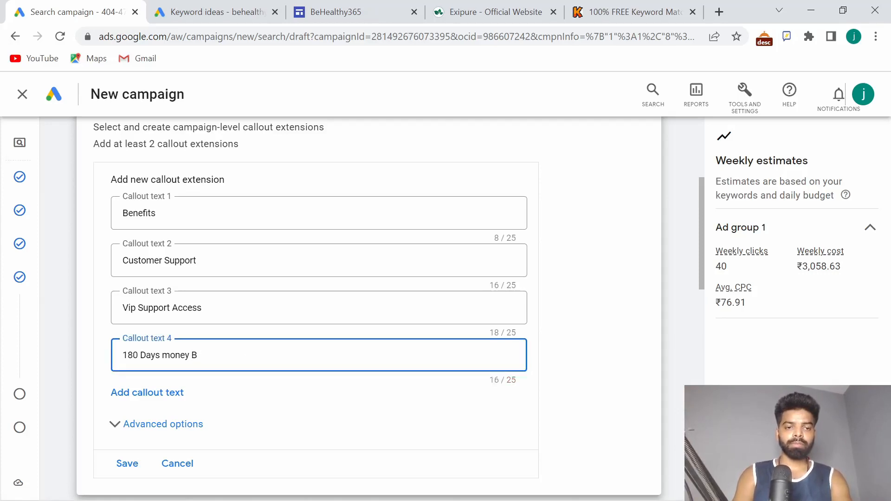
pyautogui.press('BackSpace')
pyautogui.press('BackSpace')
pyautogui.press('BackSpace')
pyautogui.press('BackSpace')
pyautogui.press('BackSpace')
pyautogui.press('BackSpace')
pyautogui.write('Gura')
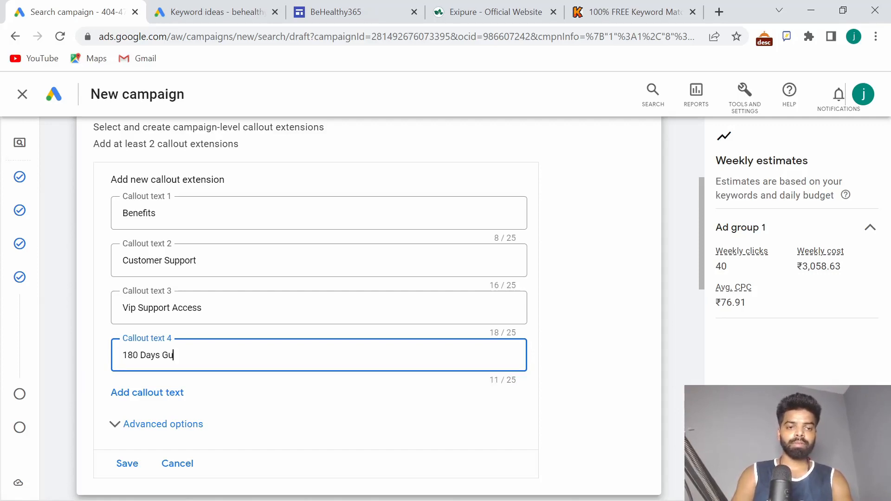
pyautogui.press('BackSpace')
pyautogui.write('arantee')
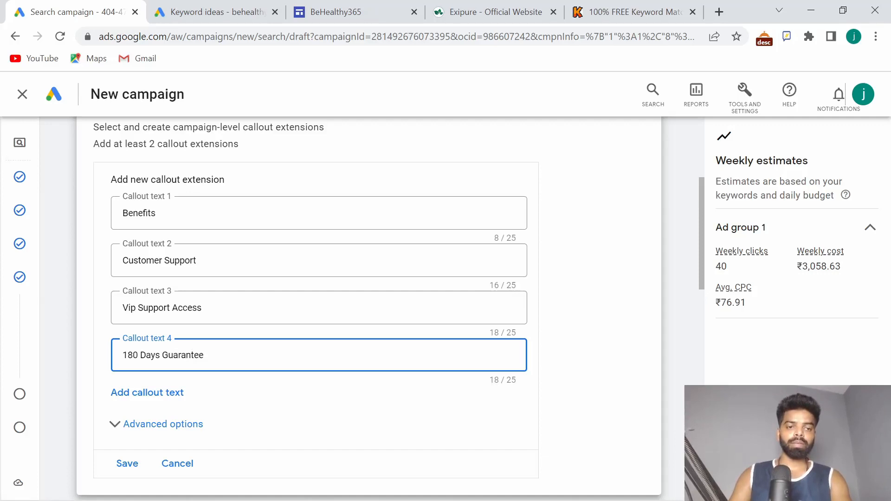
pyautogui.click(122, 466)
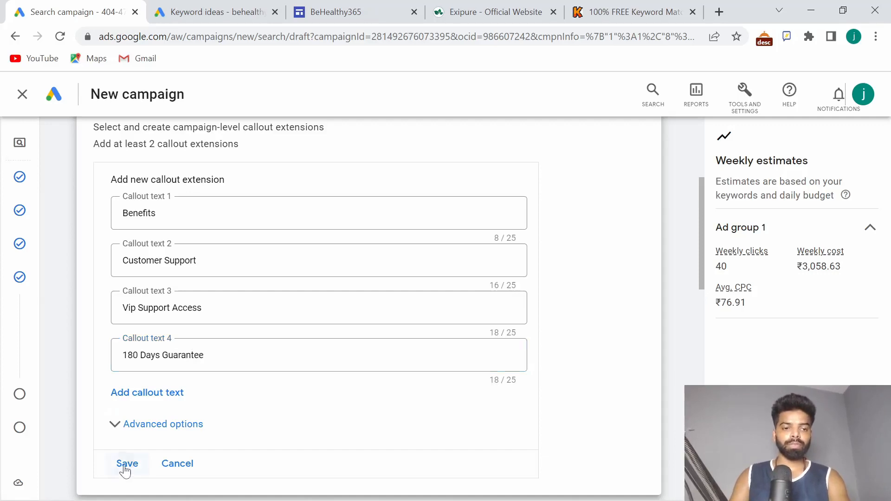
# Move on from the extensions, set the campaign's average daily budget to ₹1500, and continue to the campaign review.
pyautogui.scroll(-15, 491, 298)
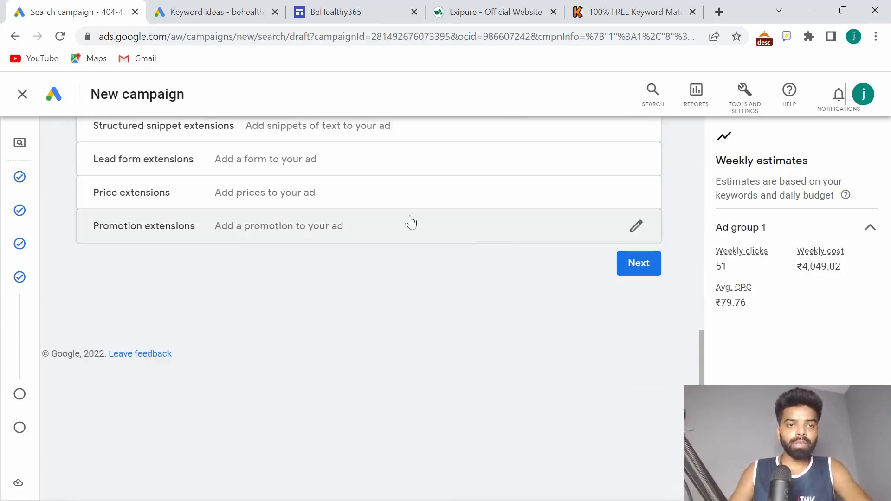
pyautogui.click(639, 263)
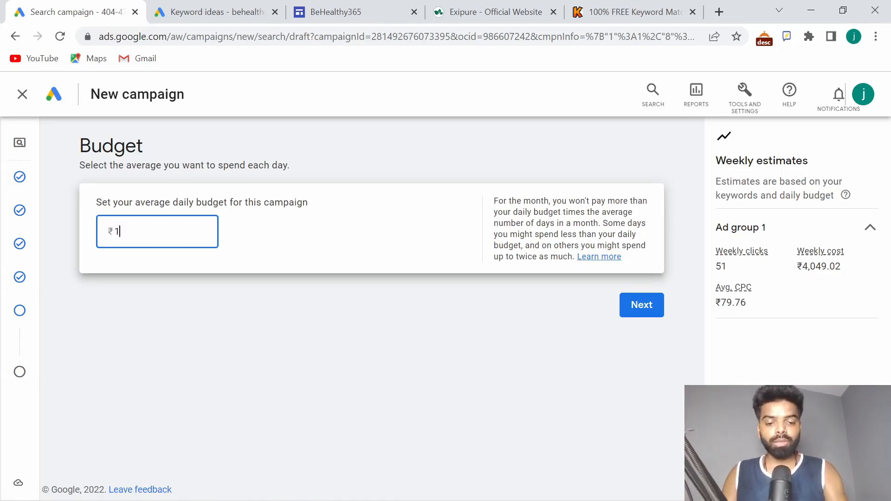
pyautogui.write('500')
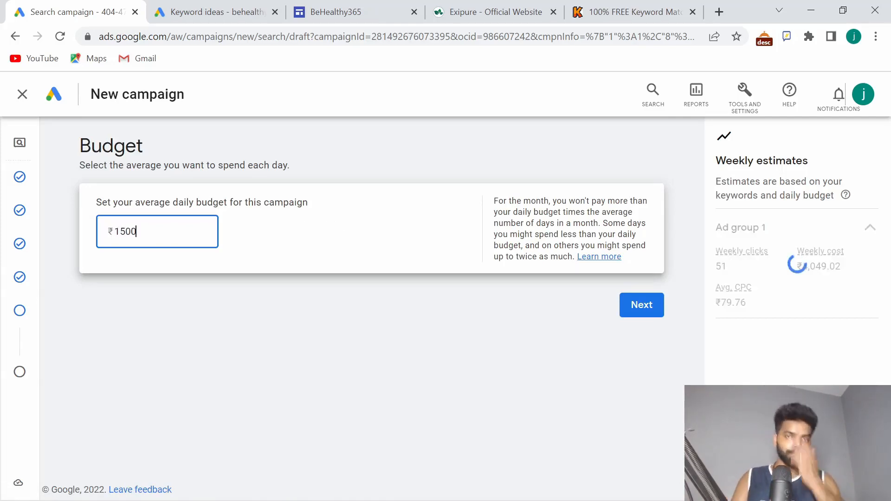
pyautogui.click(649, 310)
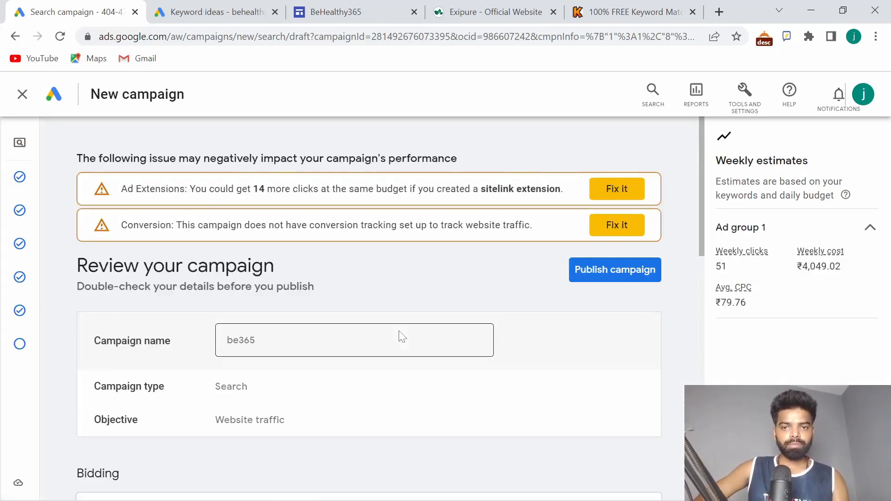
# Check the campaign name, type, objective and bidding in the review summary, and publish the be365 campaign.
pyautogui.scroll(-3, 402, 337)
pyautogui.scroll(3, 400, 334)
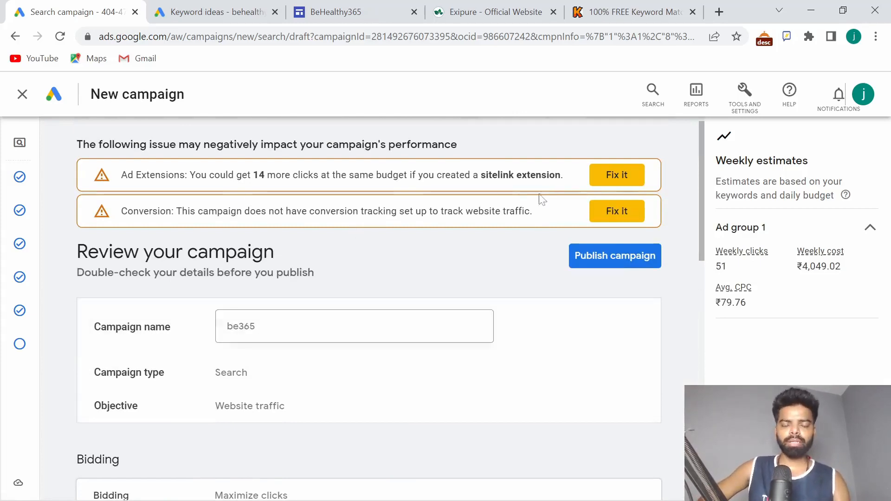
pyautogui.scroll(-3, 500, 316)
pyautogui.scroll(2, 501, 316)
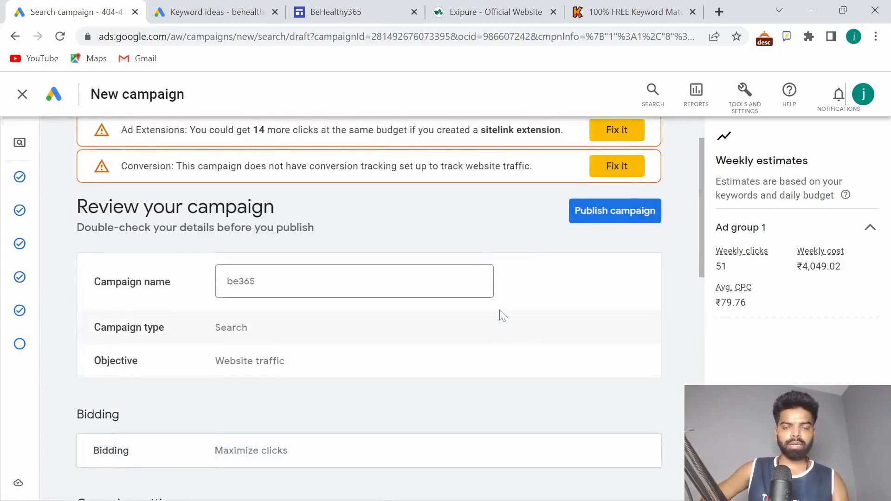
pyautogui.scroll(-2, 502, 316)
pyautogui.scroll(3, 501, 316)
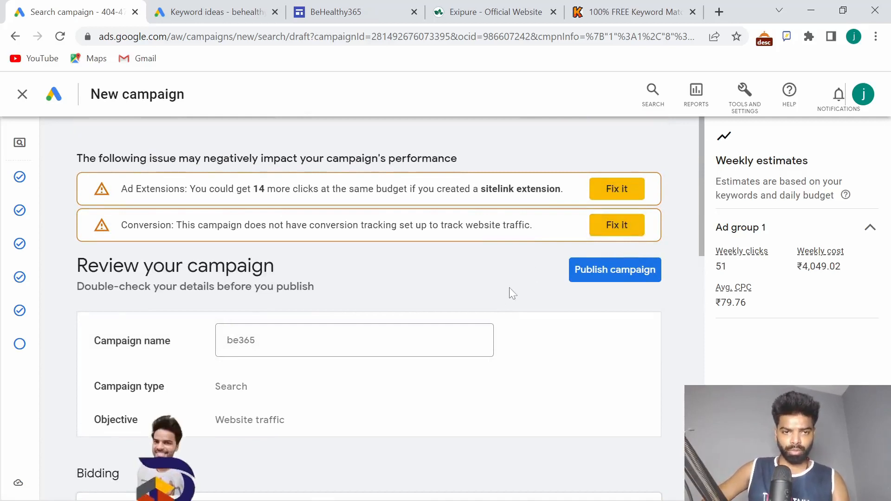
pyautogui.scroll(-2, 512, 295)
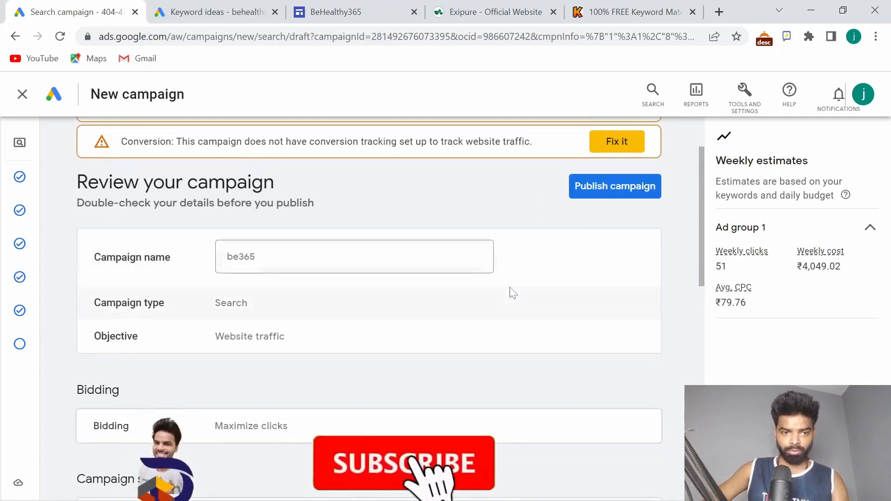
pyautogui.click(621, 186)
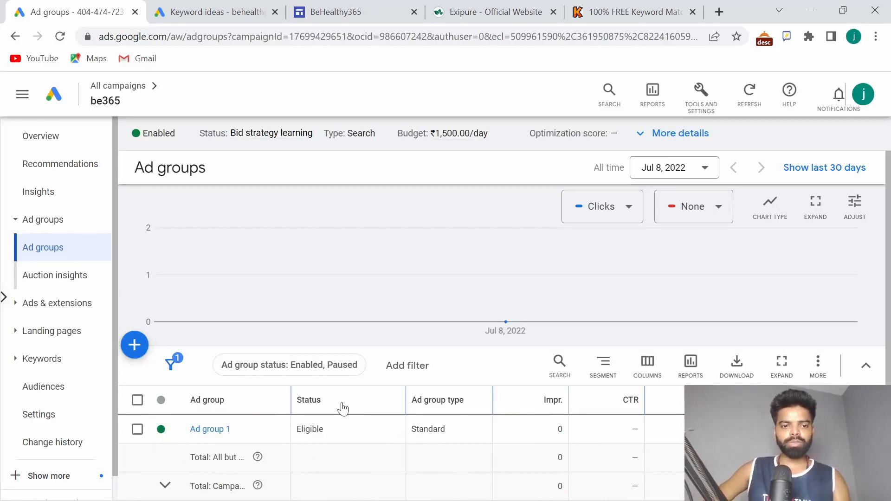
# Examine the published campaign's ad group list and its overview page with the ad review progress.
pyautogui.scroll(-3, 343, 408)
pyautogui.scroll(3, 342, 408)
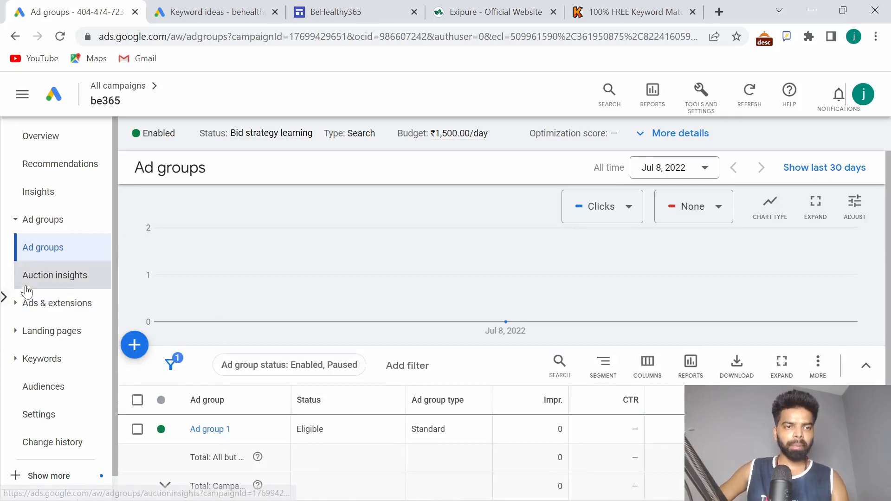
pyautogui.click(32, 141)
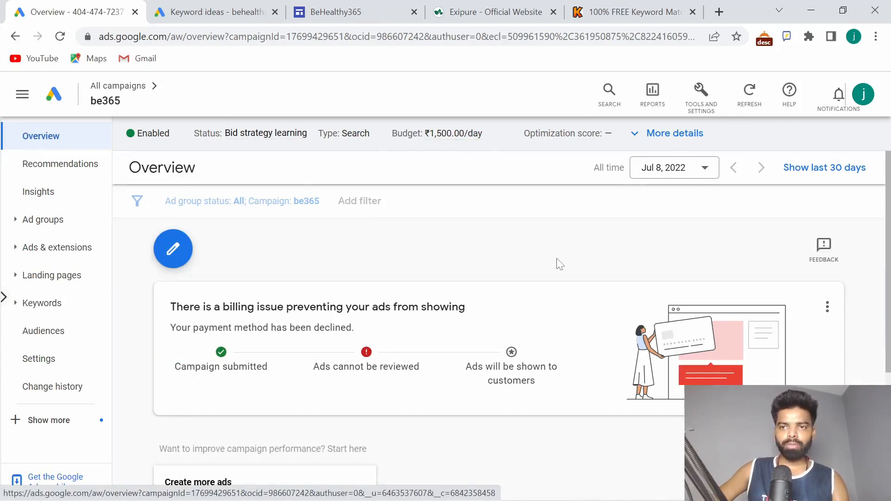
pyautogui.scroll(-3, 450, 314)
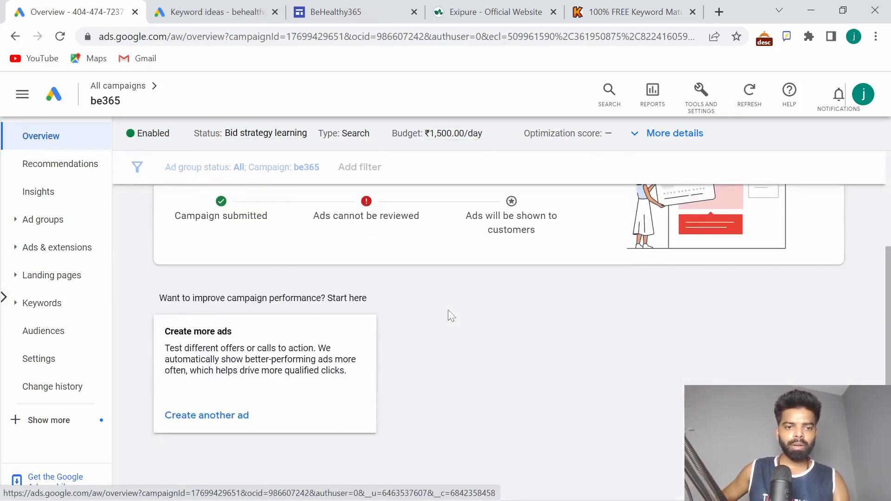
# Open the account's billing transactions, examine the payments profile, payment method and payment amount in the billing setup, and return to the campaign overview.
pyautogui.scroll(3, 450, 315)
pyautogui.scroll(-5, 449, 315)
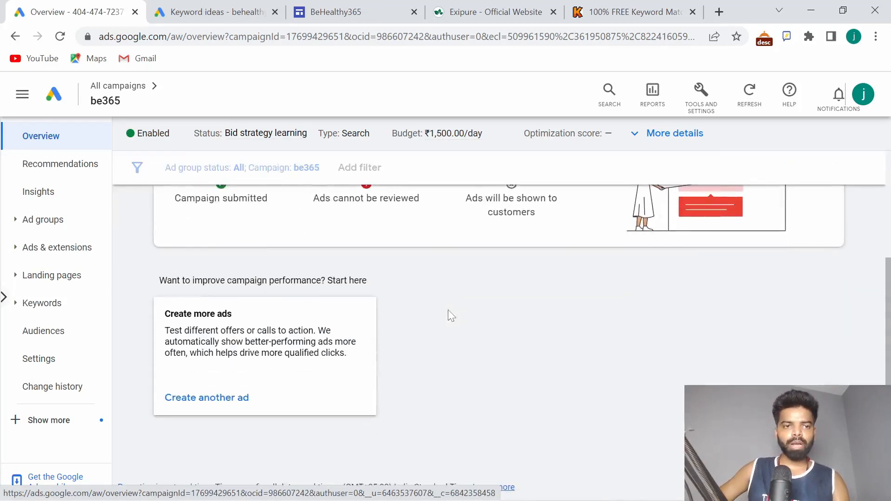
pyautogui.scroll(5, 449, 315)
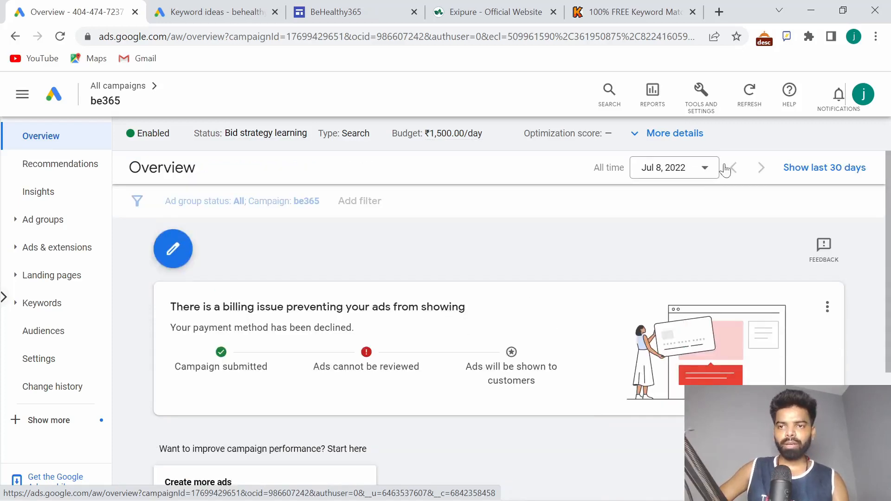
pyautogui.click(701, 95)
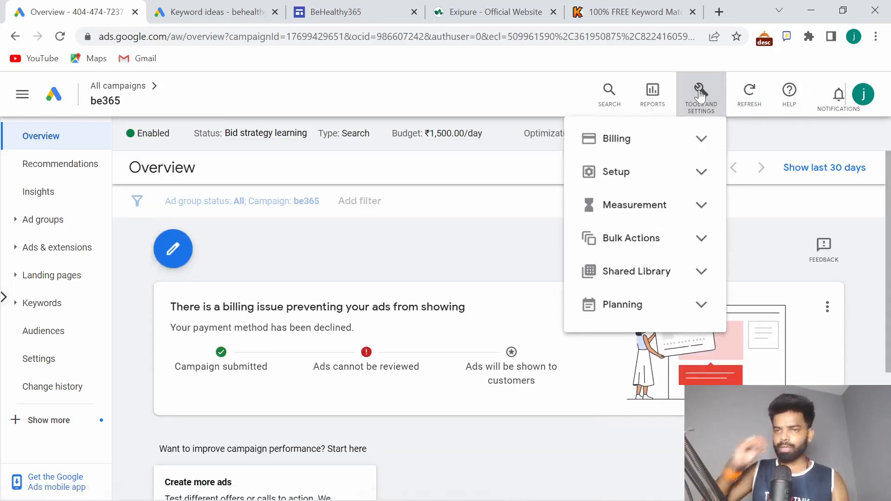
pyautogui.click(683, 140)
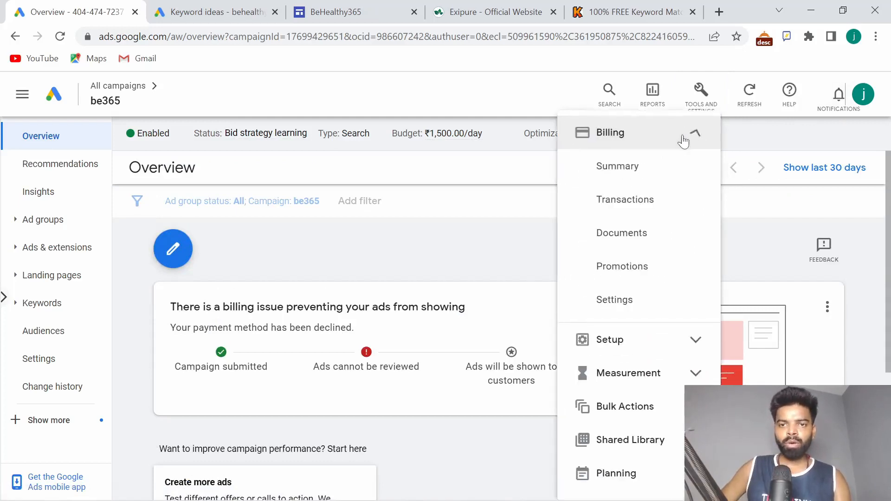
pyautogui.click(627, 201)
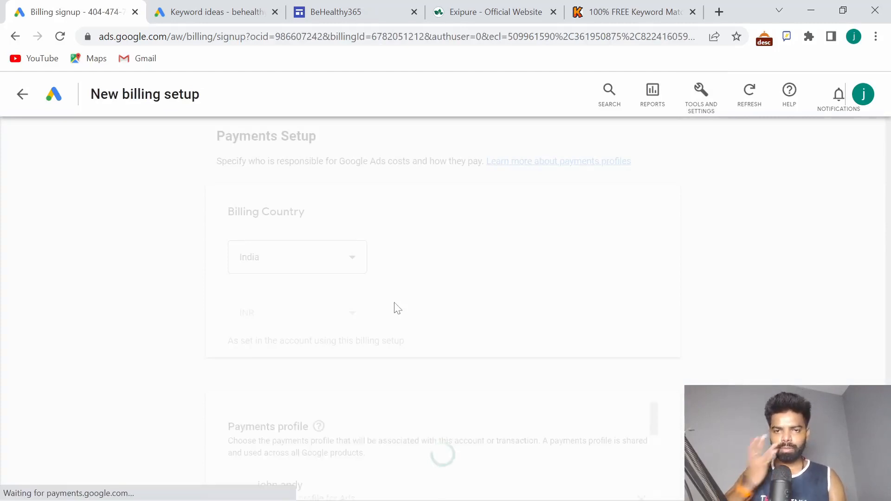
pyautogui.scroll(-4, 396, 307)
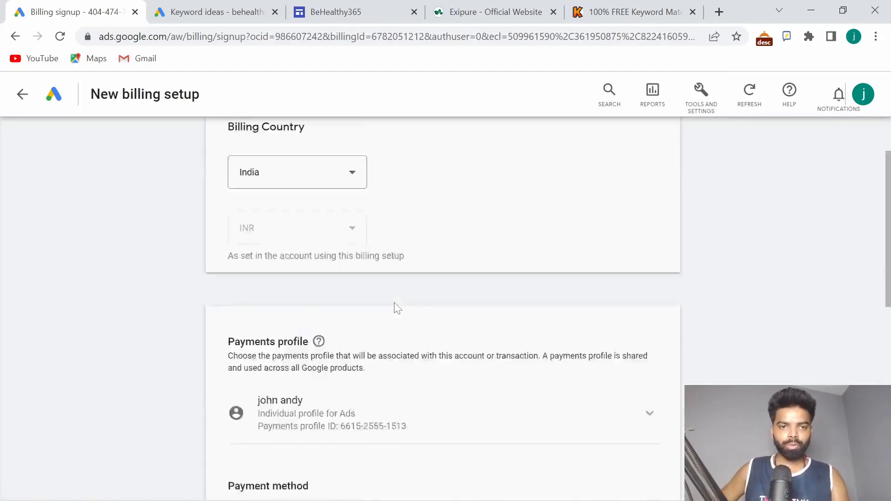
pyautogui.scroll(-6, 395, 308)
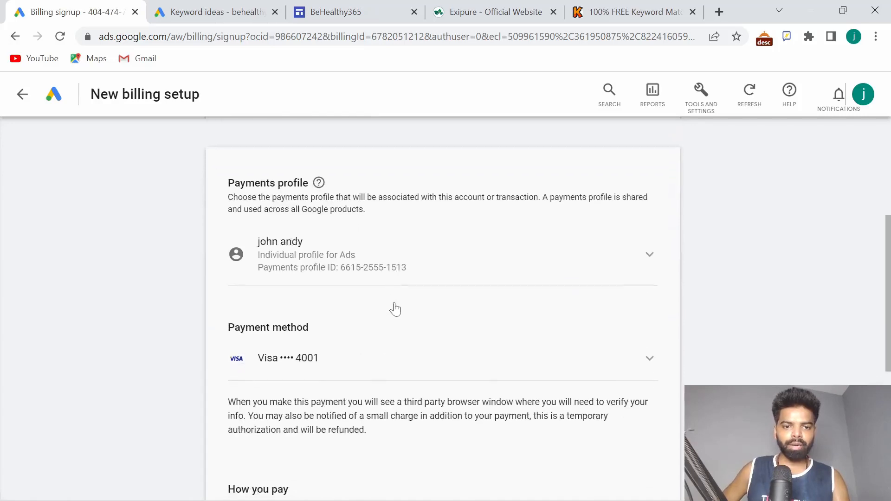
pyautogui.scroll(-2, 396, 307)
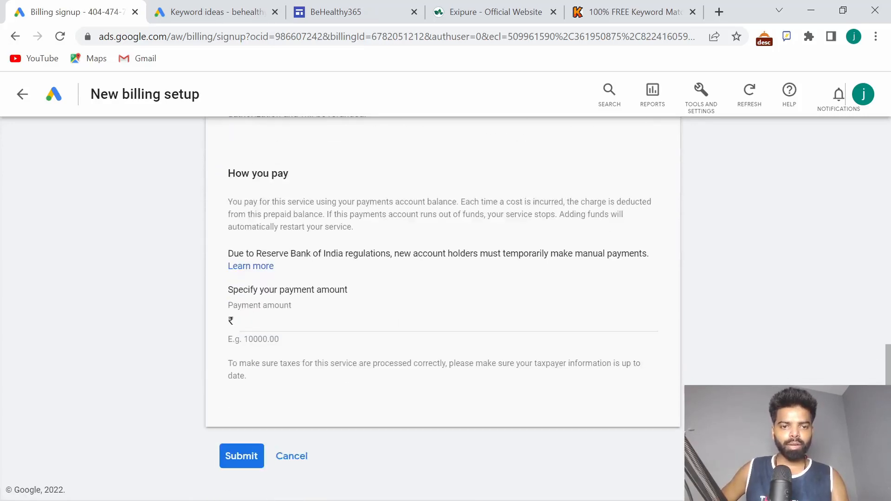
pyautogui.click(397, 321)
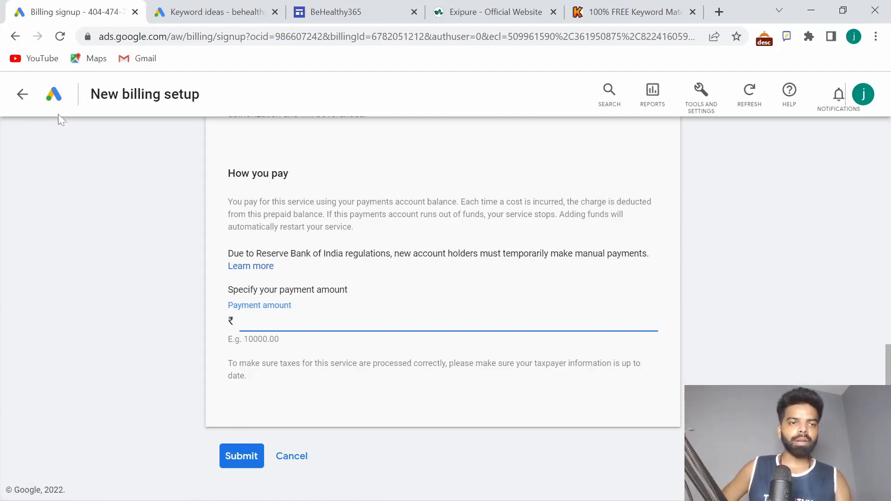
pyautogui.click(19, 97)
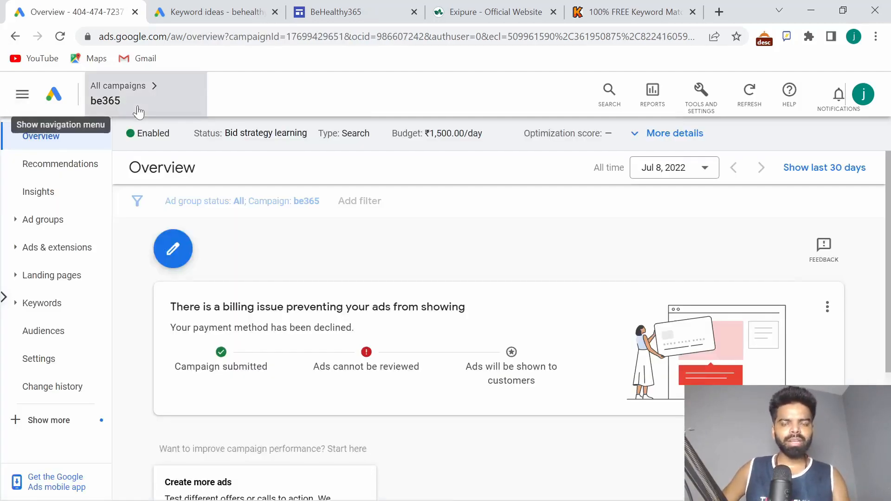
pyautogui.moveTo(138, 111)
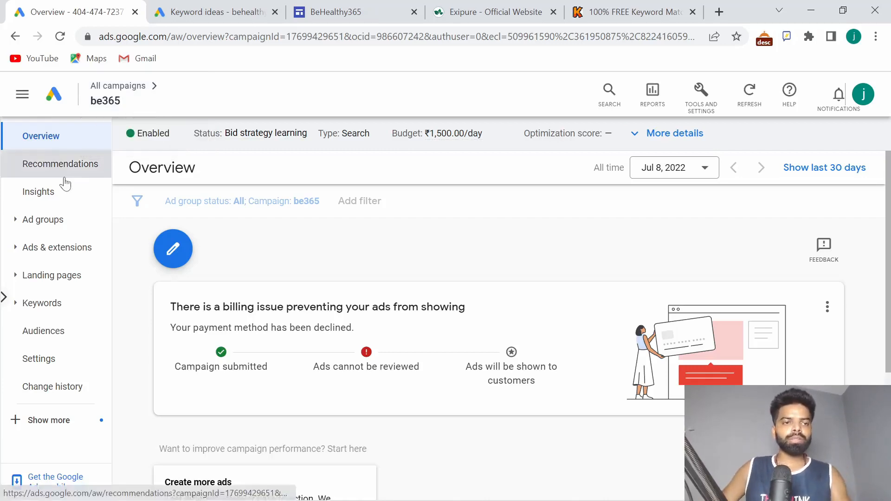
pyautogui.click(23, 94)
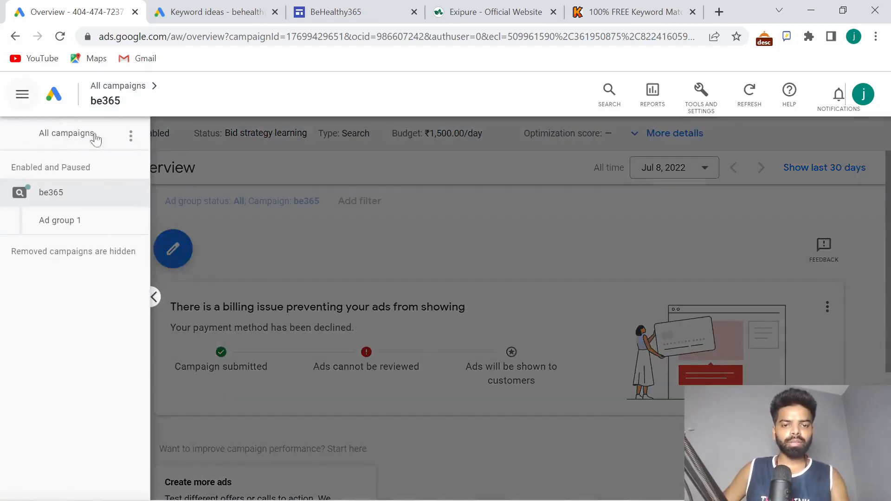
pyautogui.click(369, 182)
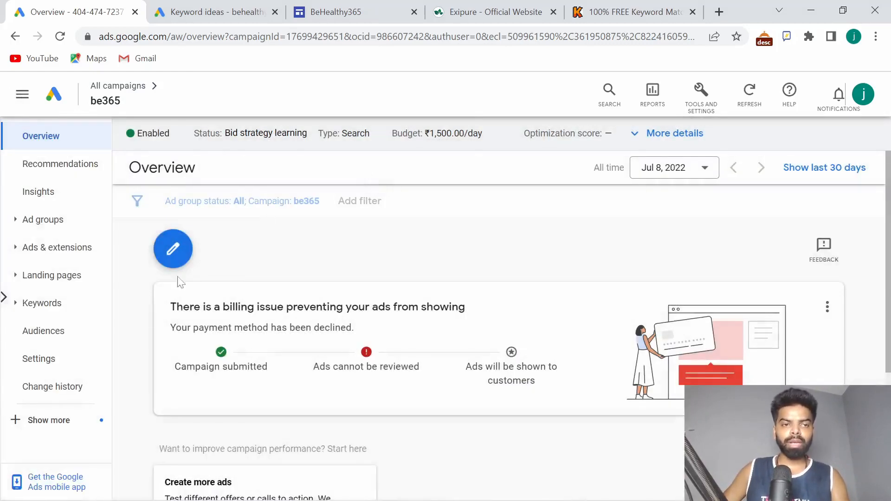
# Open the be365 campaign's list of ads and view the available options for adding another ad.
pyautogui.click(21, 250)
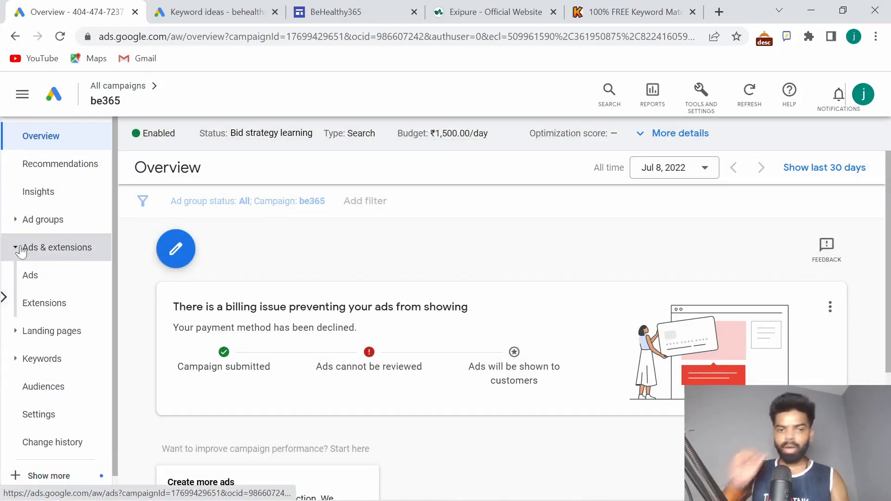
pyautogui.click(29, 277)
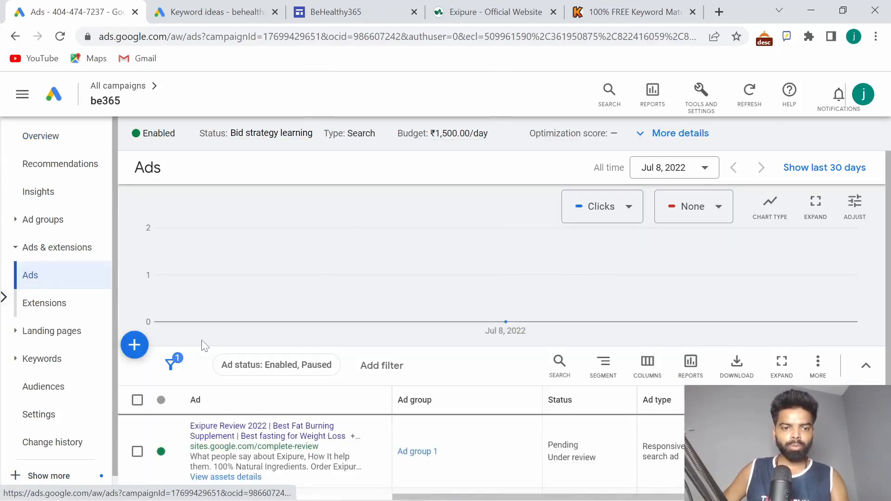
pyautogui.scroll(-3, 203, 345)
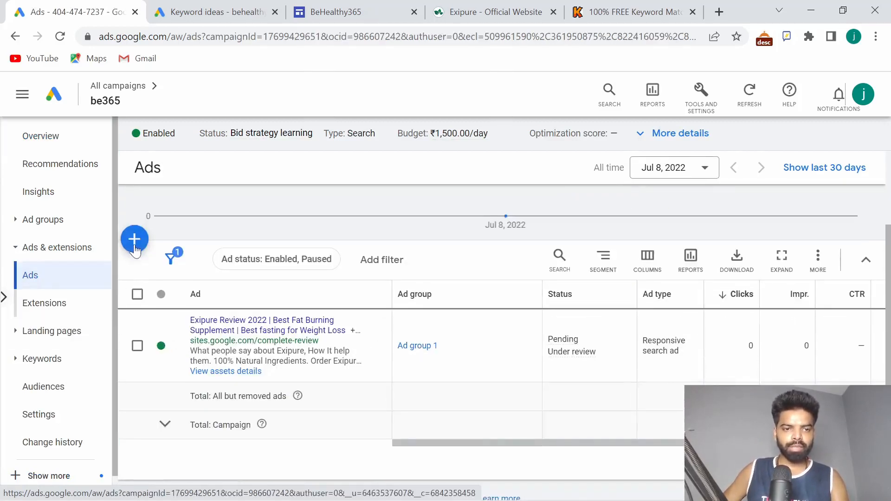
pyautogui.click(135, 245)
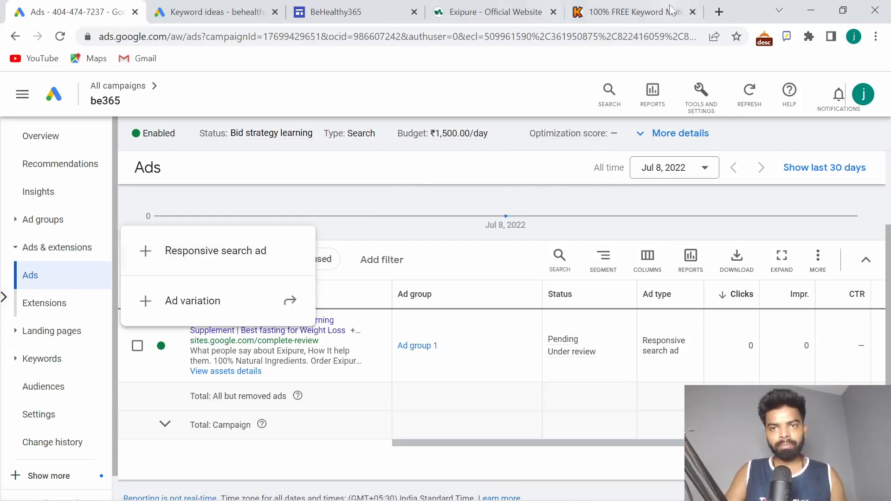
# Switch to the Keyword Match Type Tool and clear the weight-loss keywords from the first word list.
pyautogui.click(635, 12)
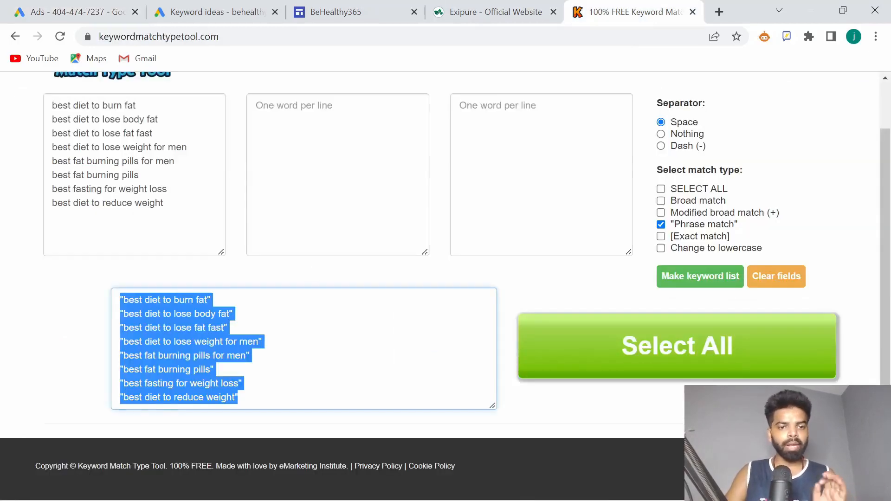
pyautogui.click(242, 383)
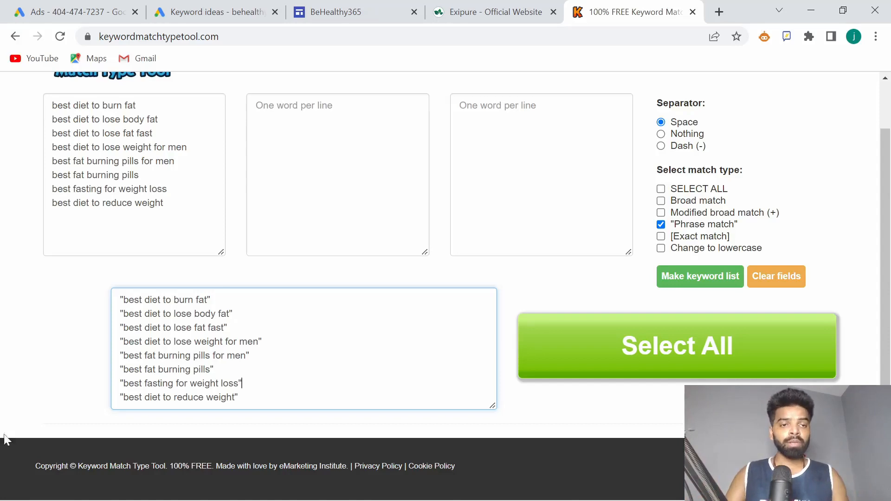
pyautogui.moveTo(170, 204); pyautogui.dragTo(31, 110)
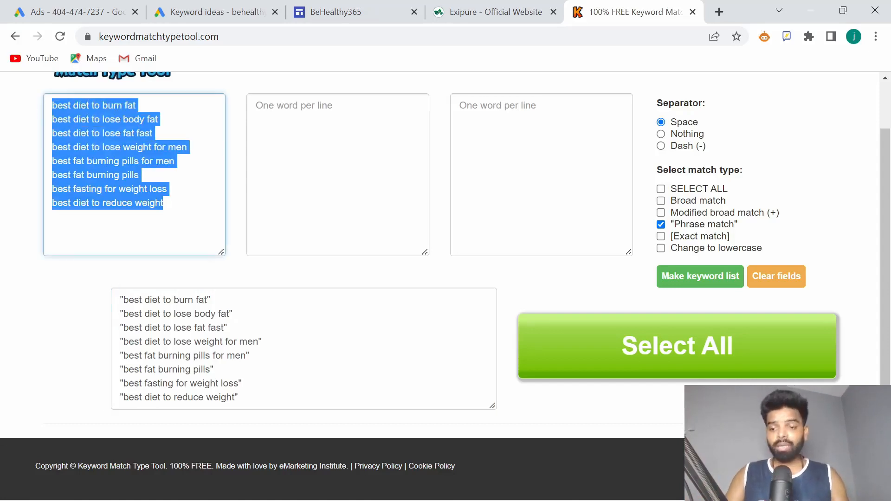
pyautogui.press('BackSpace')
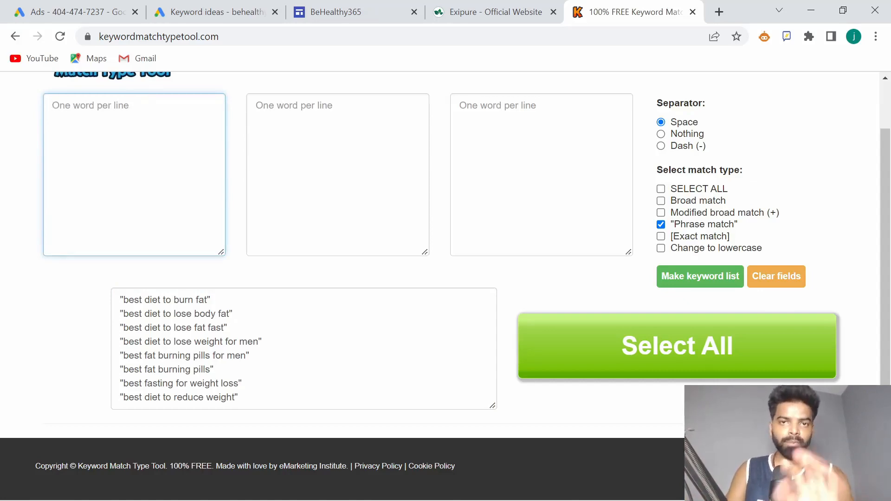
pyautogui.write('Ex')
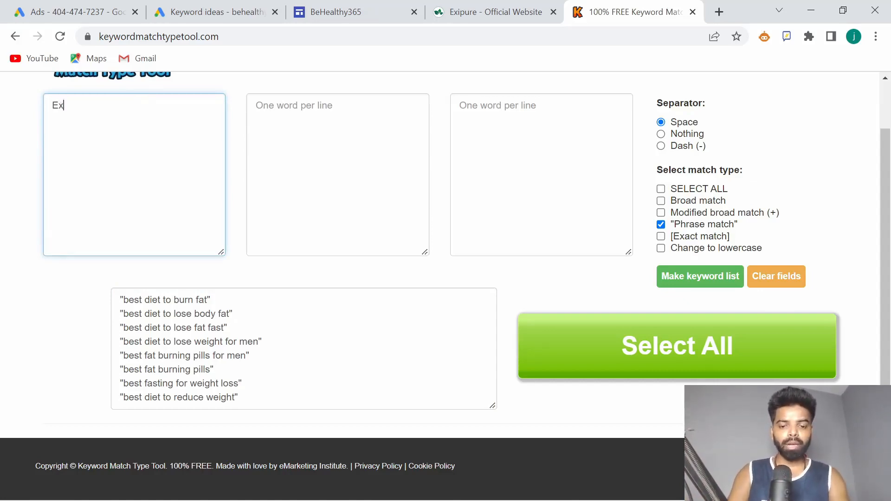
pyautogui.write('ipure r')
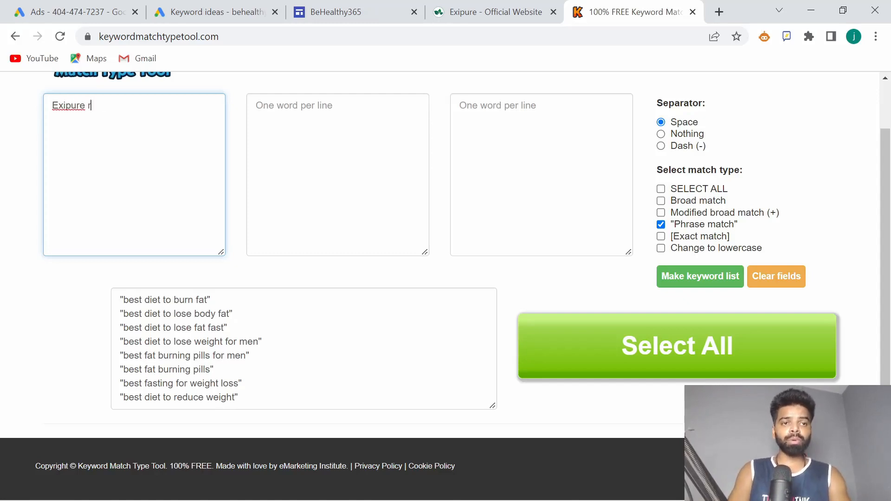
pyautogui.press('BackSpace')
pyautogui.write('Review')
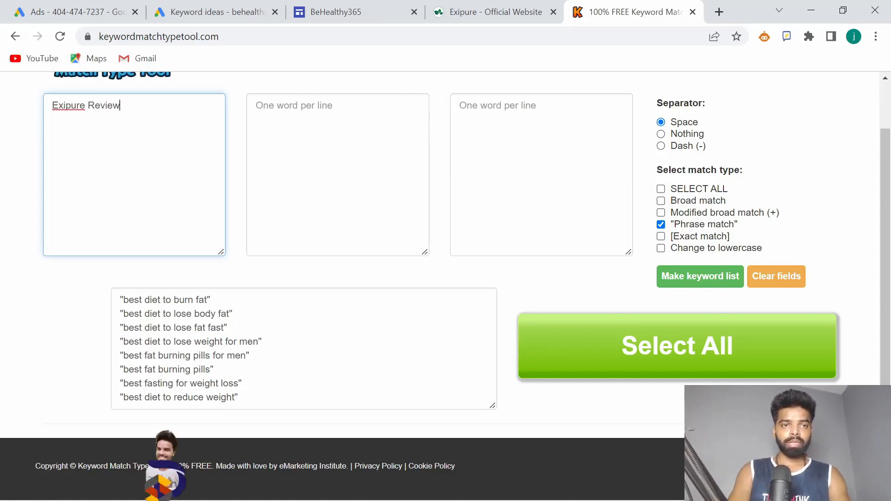
pyautogui.press('Return')
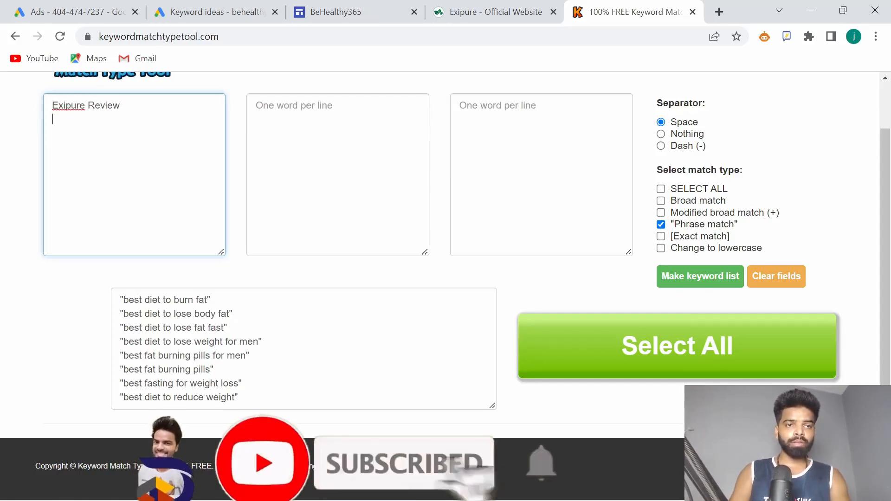
pyautogui.hotkey('ctrl', 'a')
pyautogui.press('BackSpace')
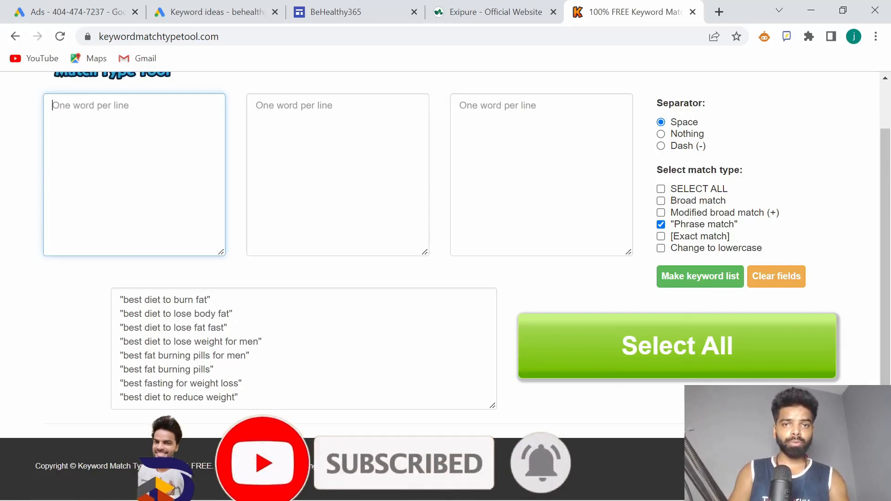
# Enter the keywords "exipure reviews" and "review exipure" on separate lines of the first word list.
pyautogui.write('exipure re')
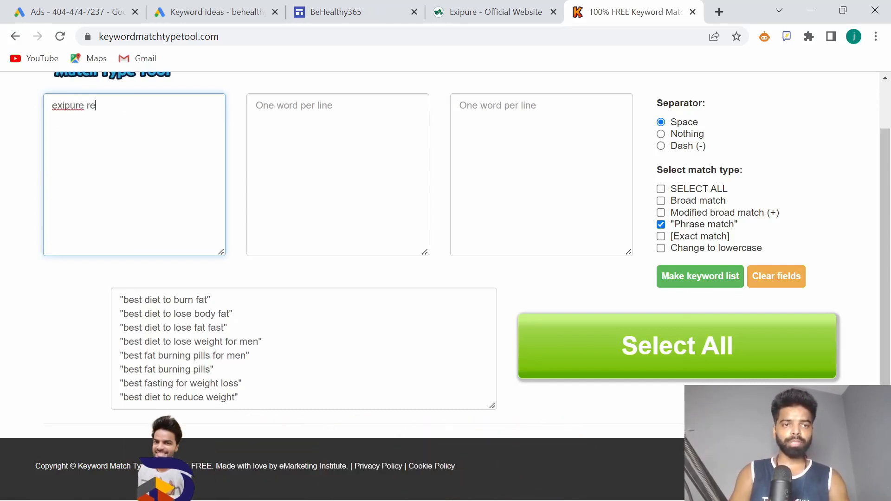
pyautogui.write('view')
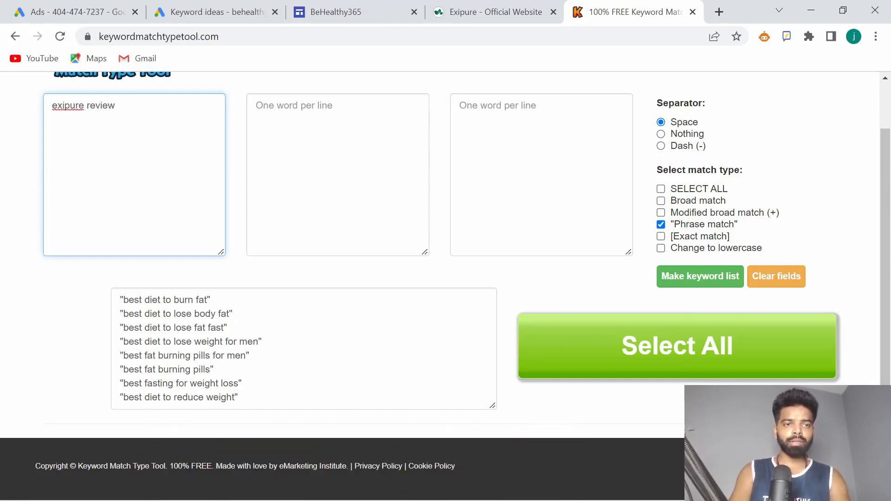
pyautogui.press('Return')
pyautogui.write('review exip')
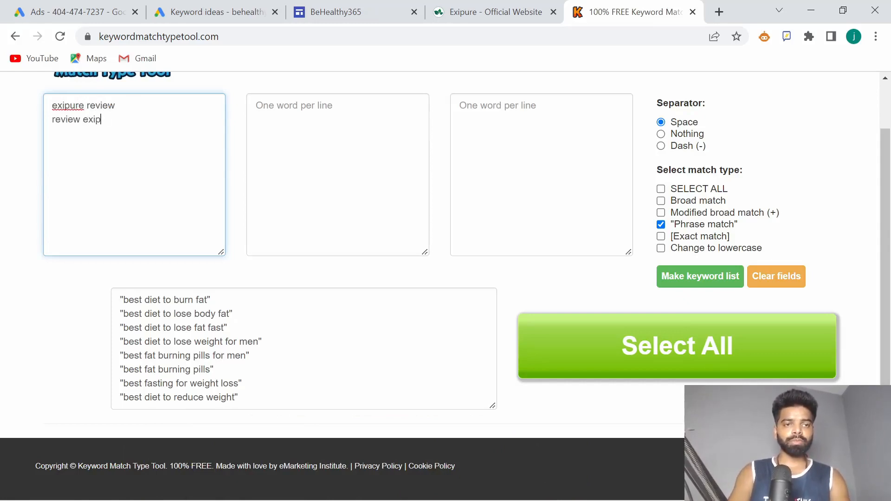
pyautogui.write('ure')
pyautogui.click(116, 105)
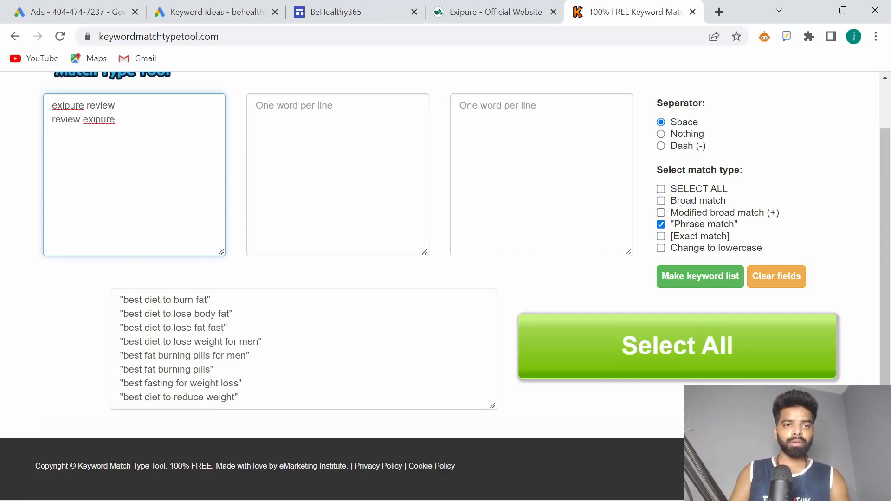
pyautogui.write('s')
# Add the keywords "exipure" and "exipure official site" on new lines below the existing entries.
pyautogui.click(116, 119)
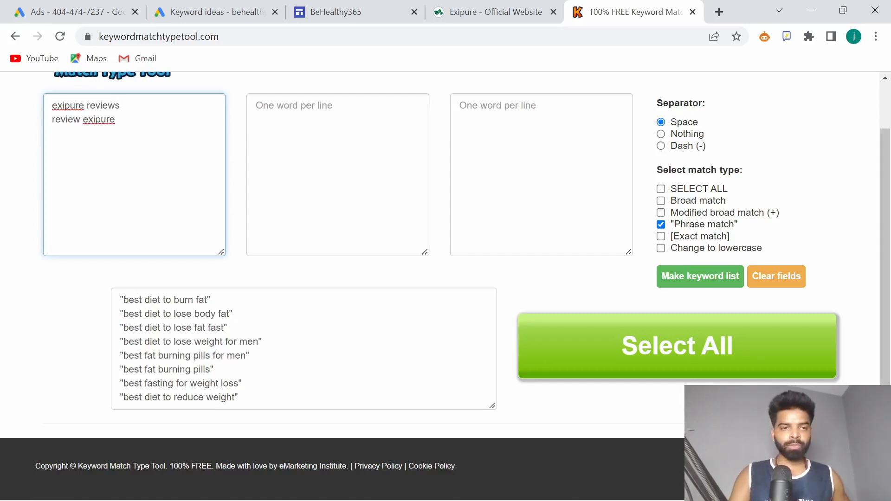
pyautogui.press('Return')
pyautogui.write('exipure')
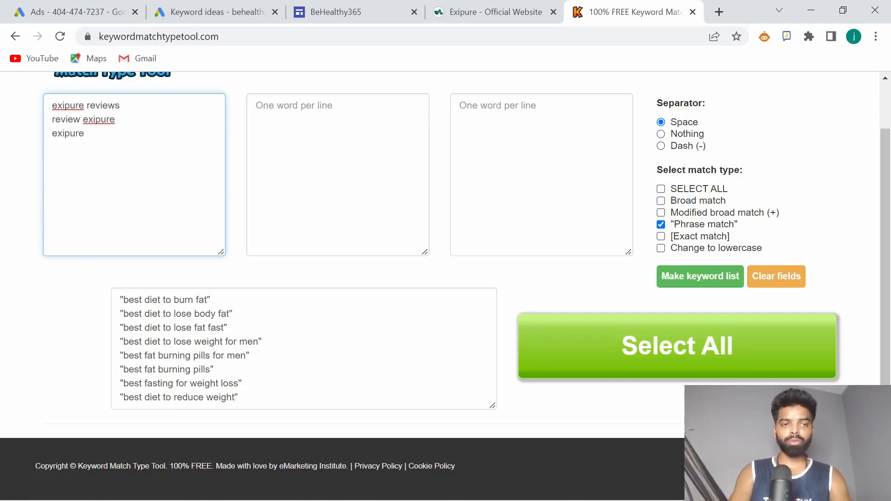
pyautogui.press('Return')
pyautogui.write('ex')
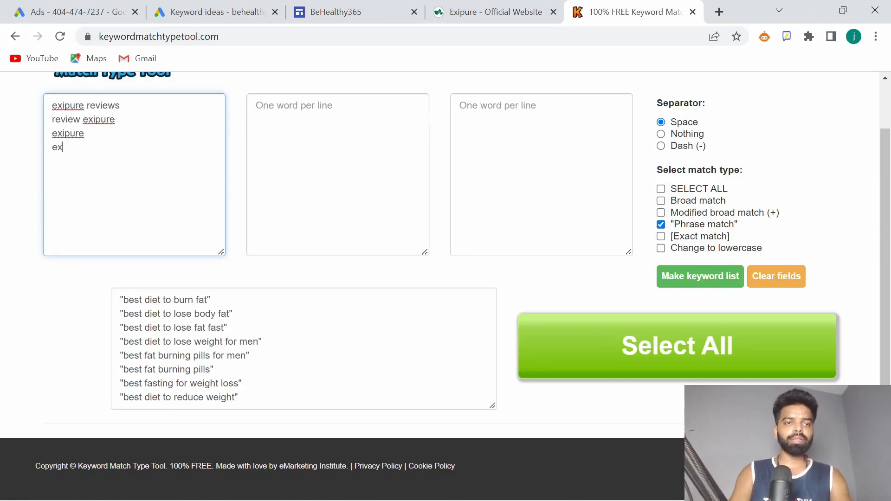
pyautogui.write('ipure official site')
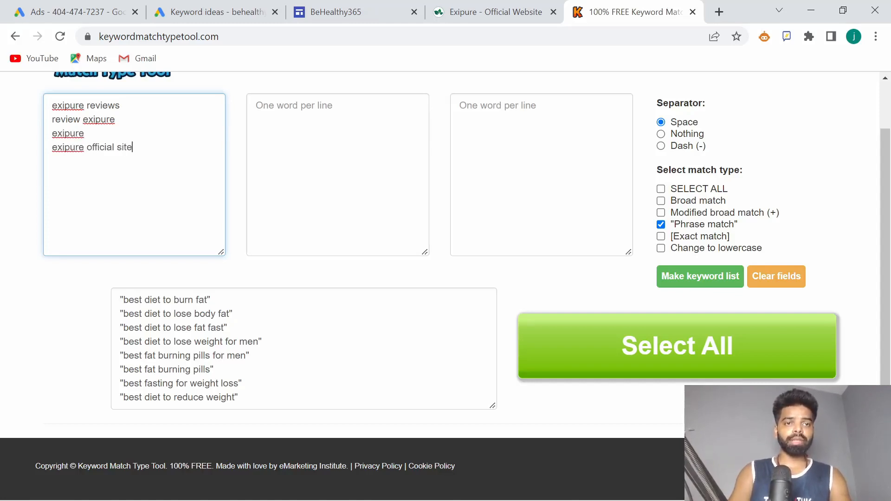
pyautogui.press('Return')
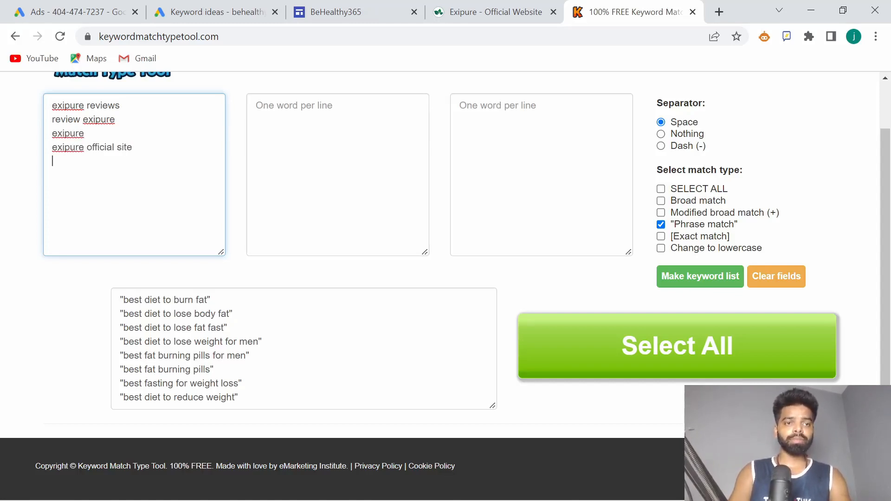
# Add the keywords "official website exipure" and "exipure official website" on separate lines at the end of the first word list.
pyautogui.write('official we')
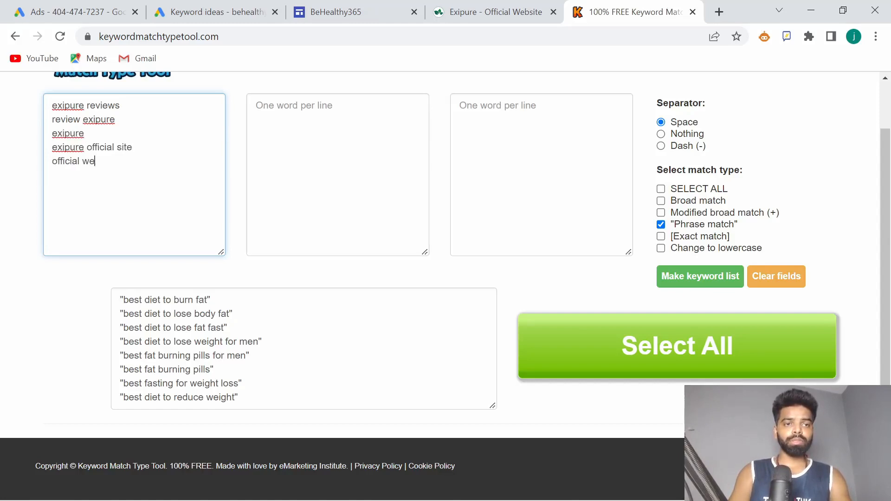
pyautogui.write('bsite ')
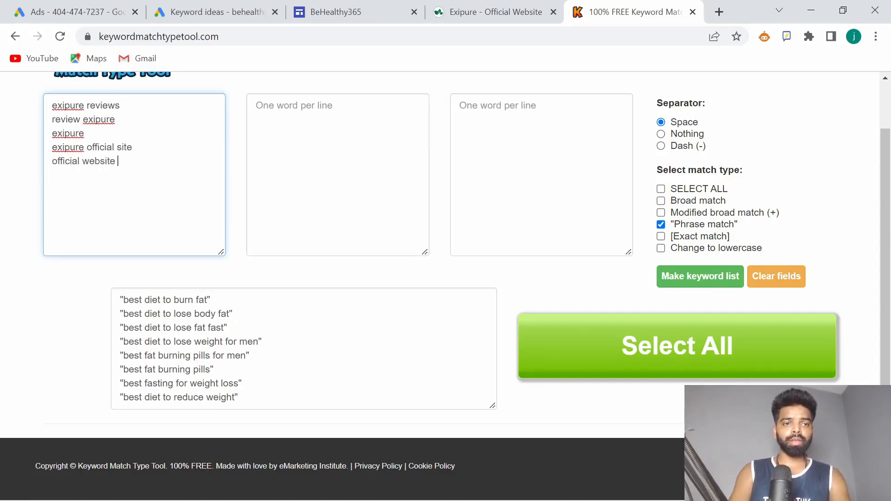
pyautogui.write('exipure')
pyautogui.press('Return')
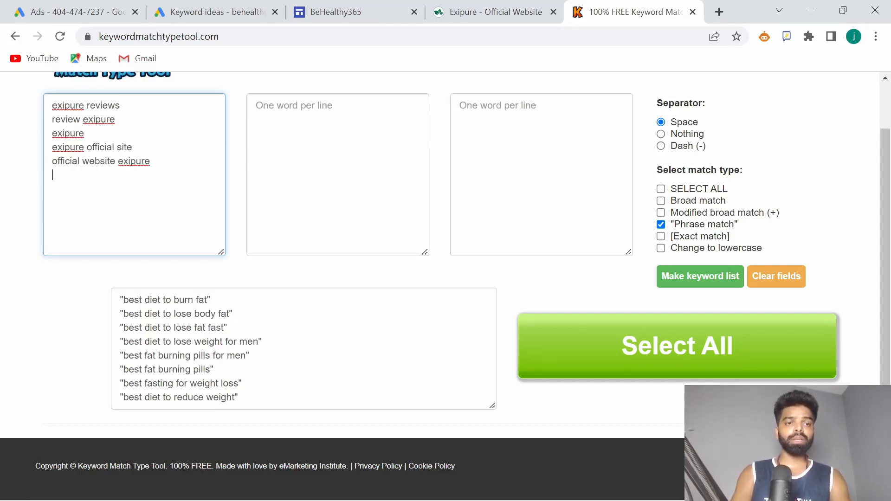
pyautogui.write('exi')
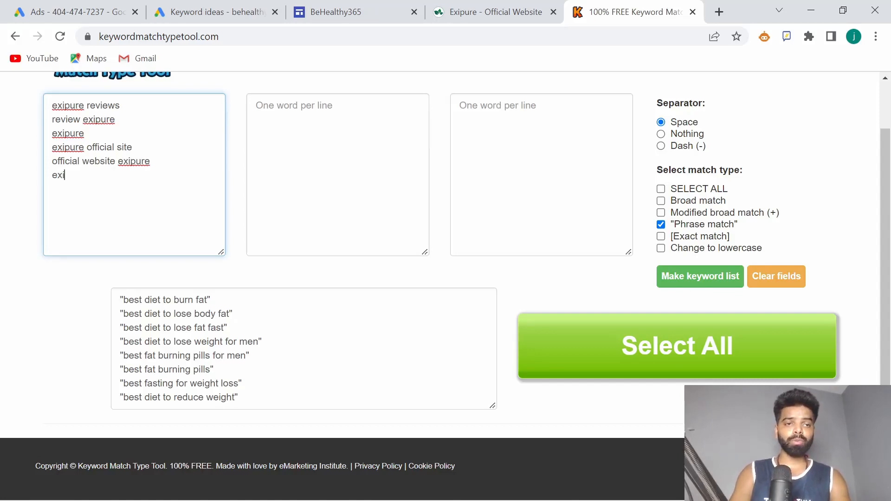
pyautogui.write('pure official website')
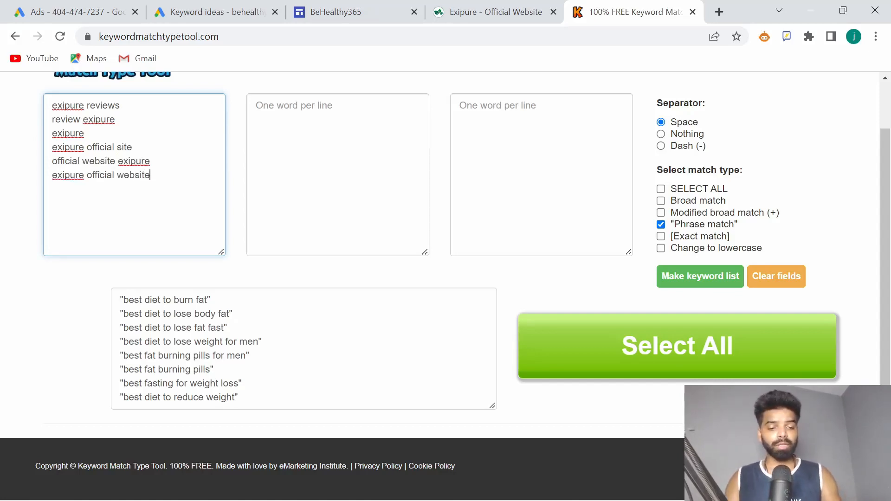
# Generate the phrase-match keyword list from the Exipure keywords and select all of the generated entries.
pyautogui.hotkey('ctrl', 'a')
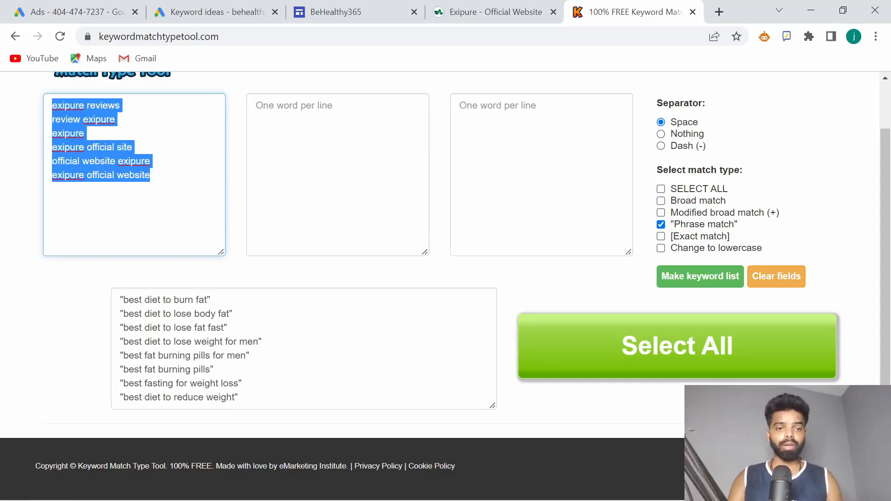
pyautogui.click(52, 176)
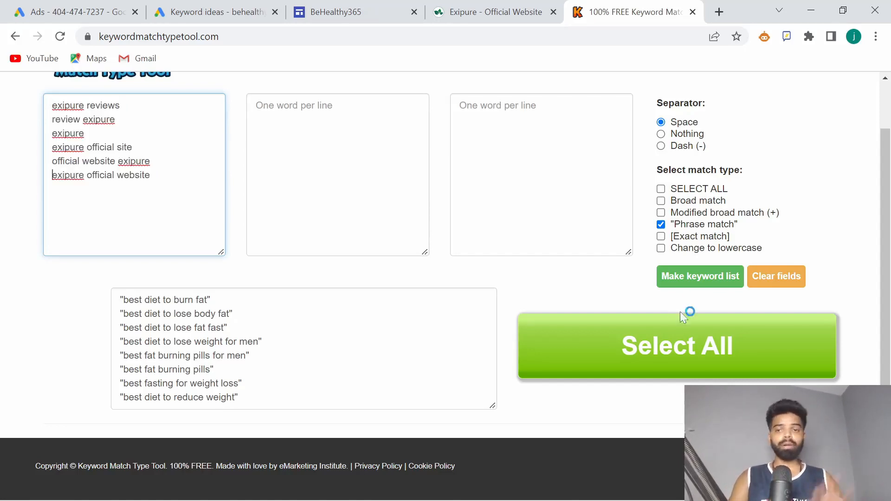
pyautogui.click(682, 287)
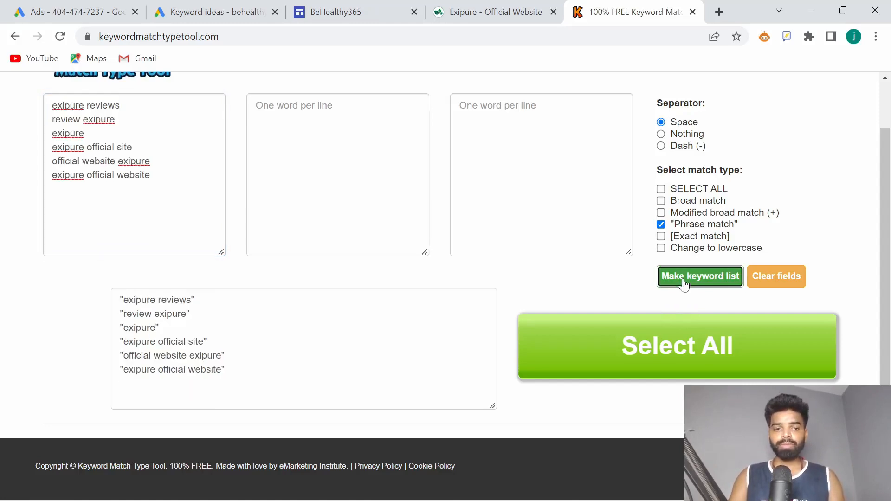
pyautogui.moveTo(225, 370); pyautogui.dragTo(120, 299)
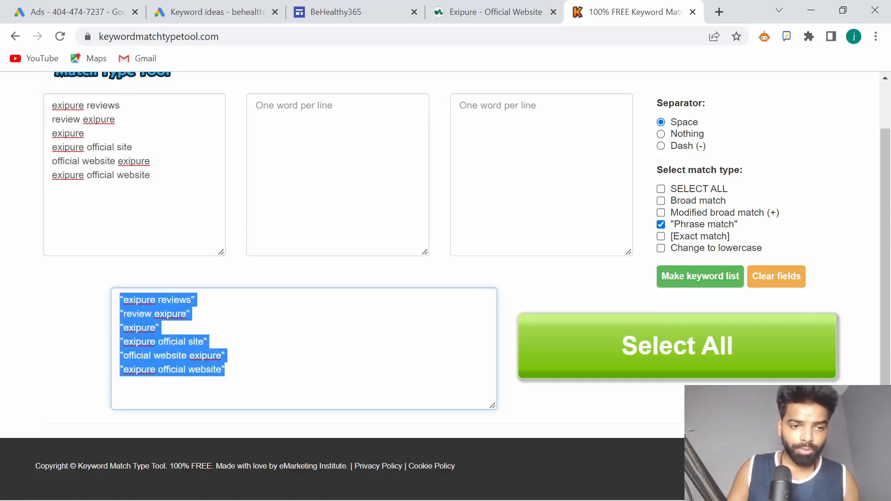